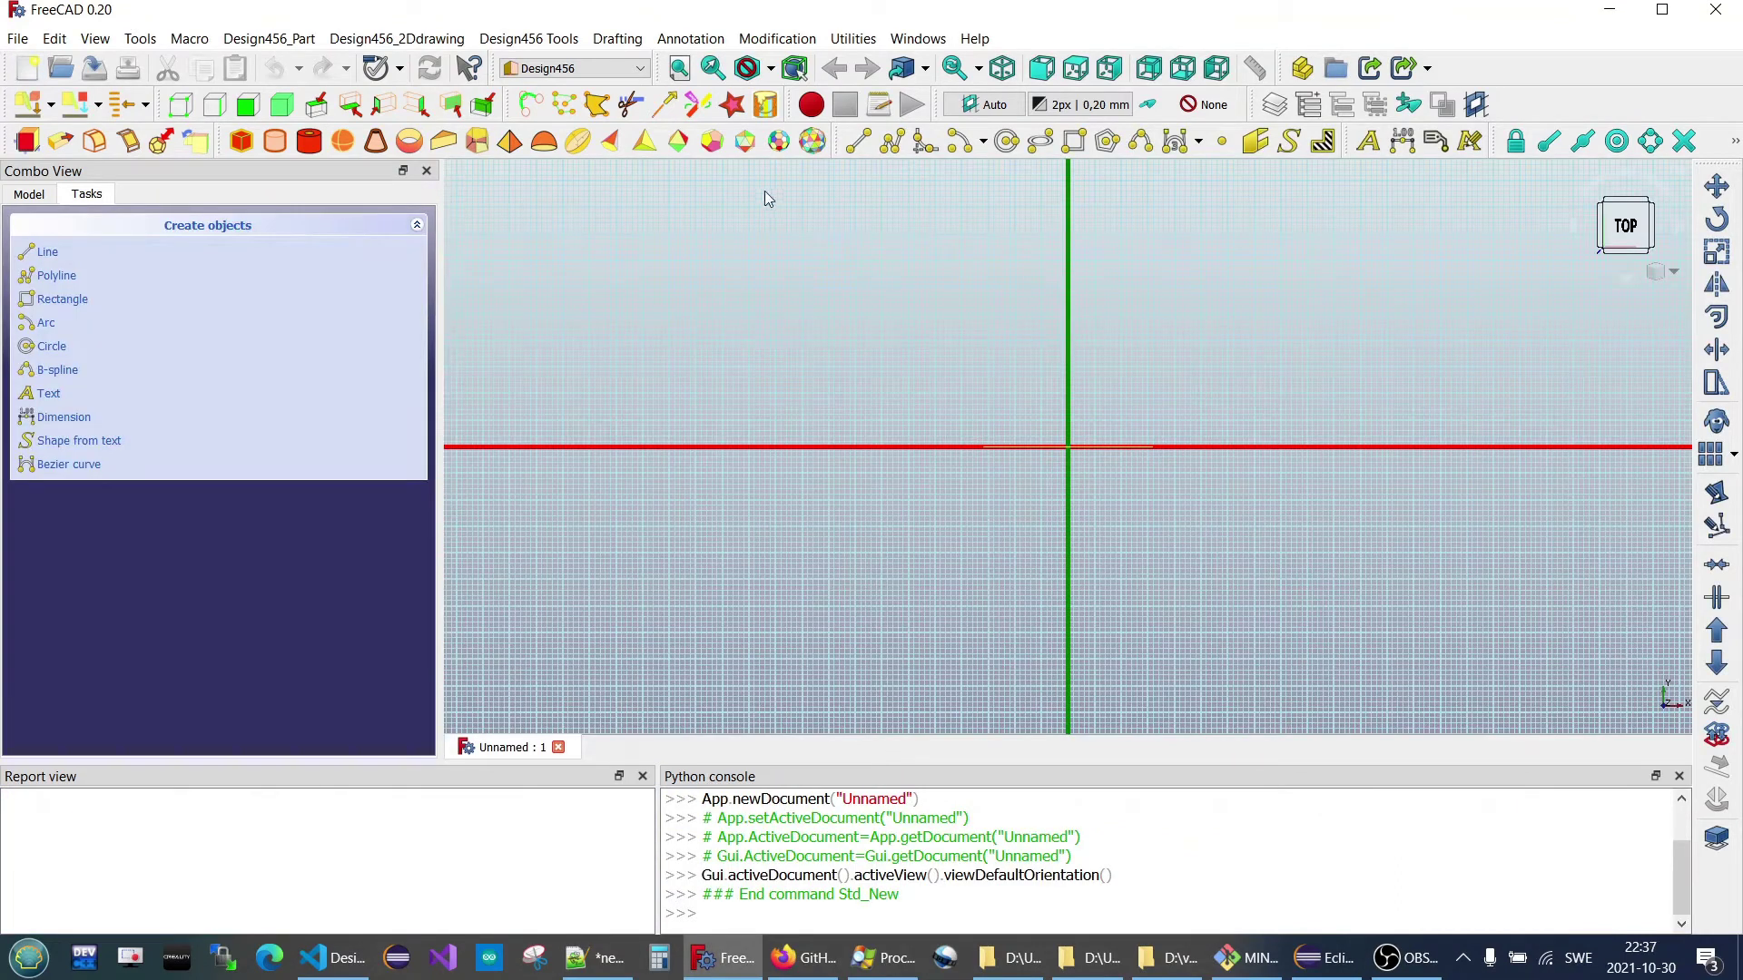
Paint three overlapping size-6 Circle stamps stepping diagonally up-left from the origin.
left_click(765, 104)
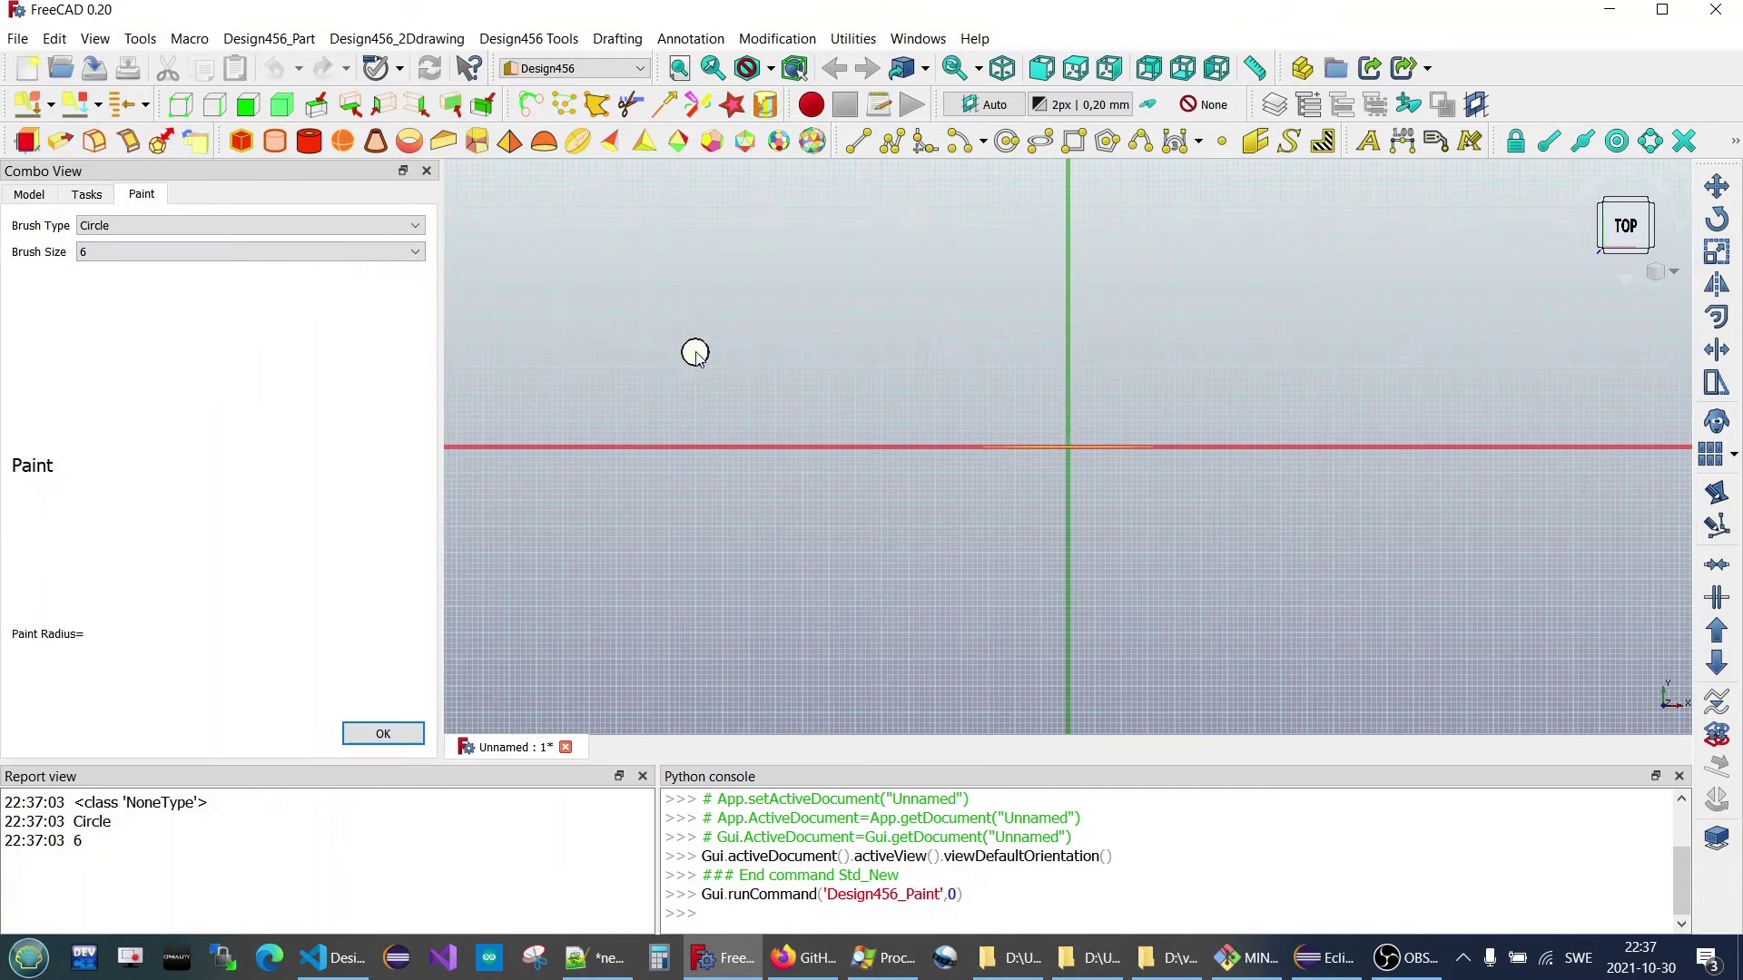
scroll(1084, 418, "up", 1)
scroll(1080, 434, "up", 4)
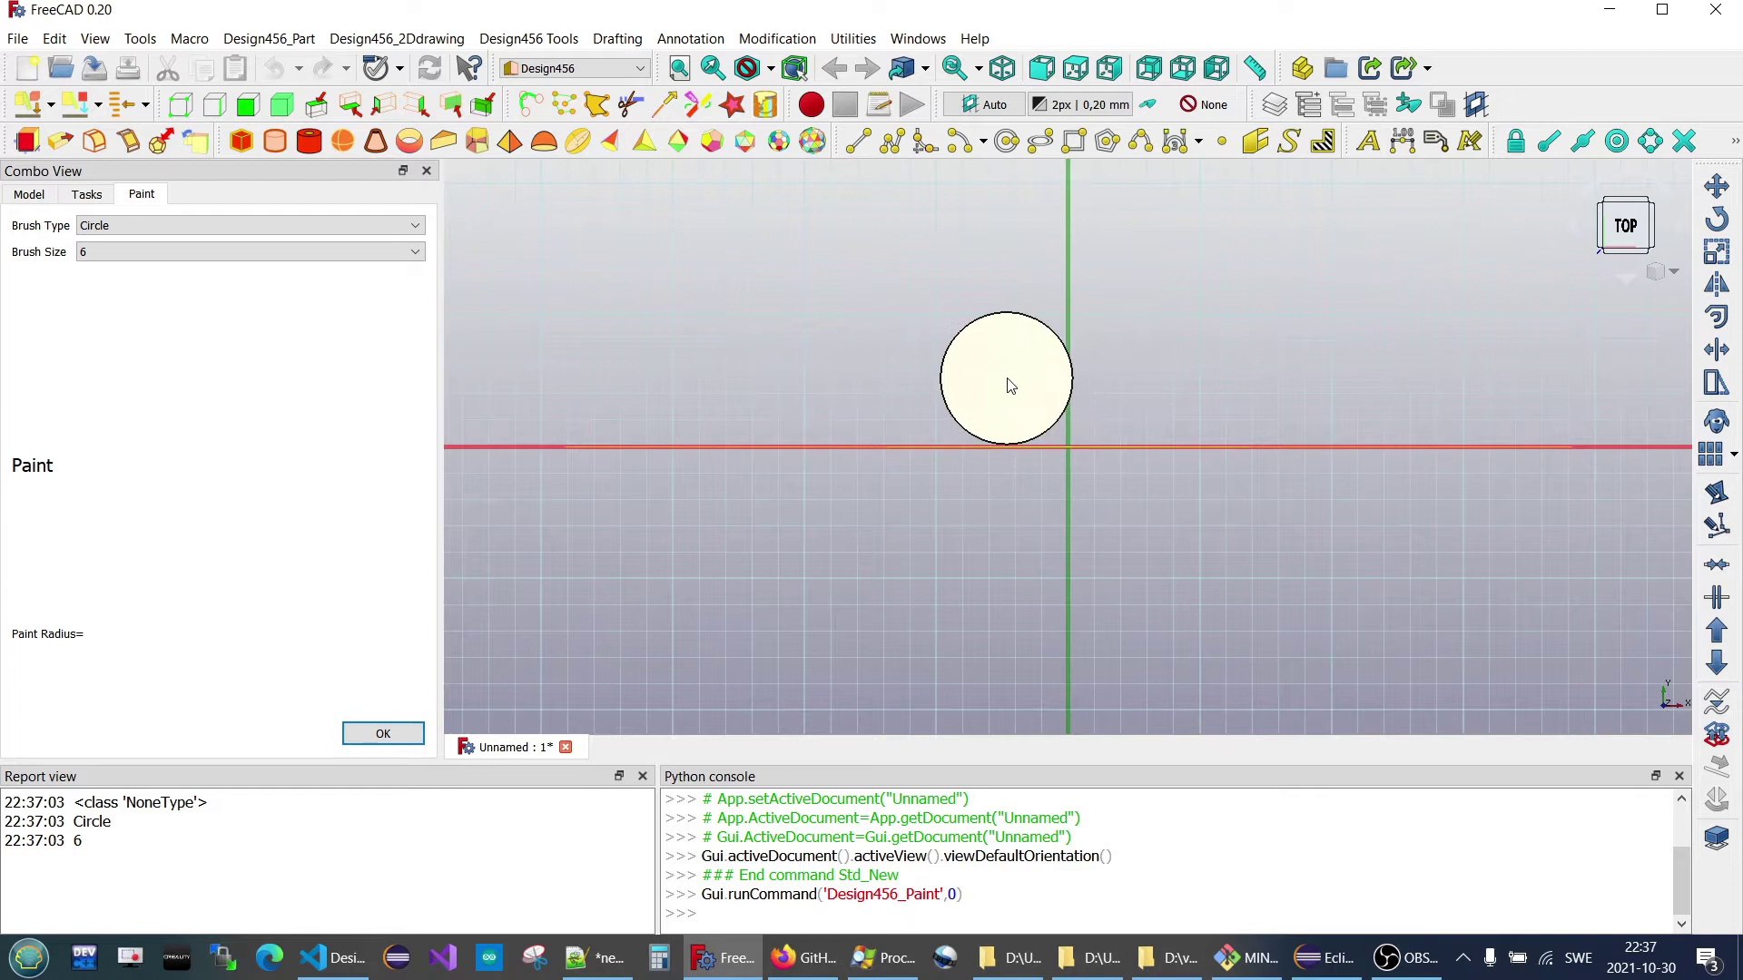
left_click(1005, 385)
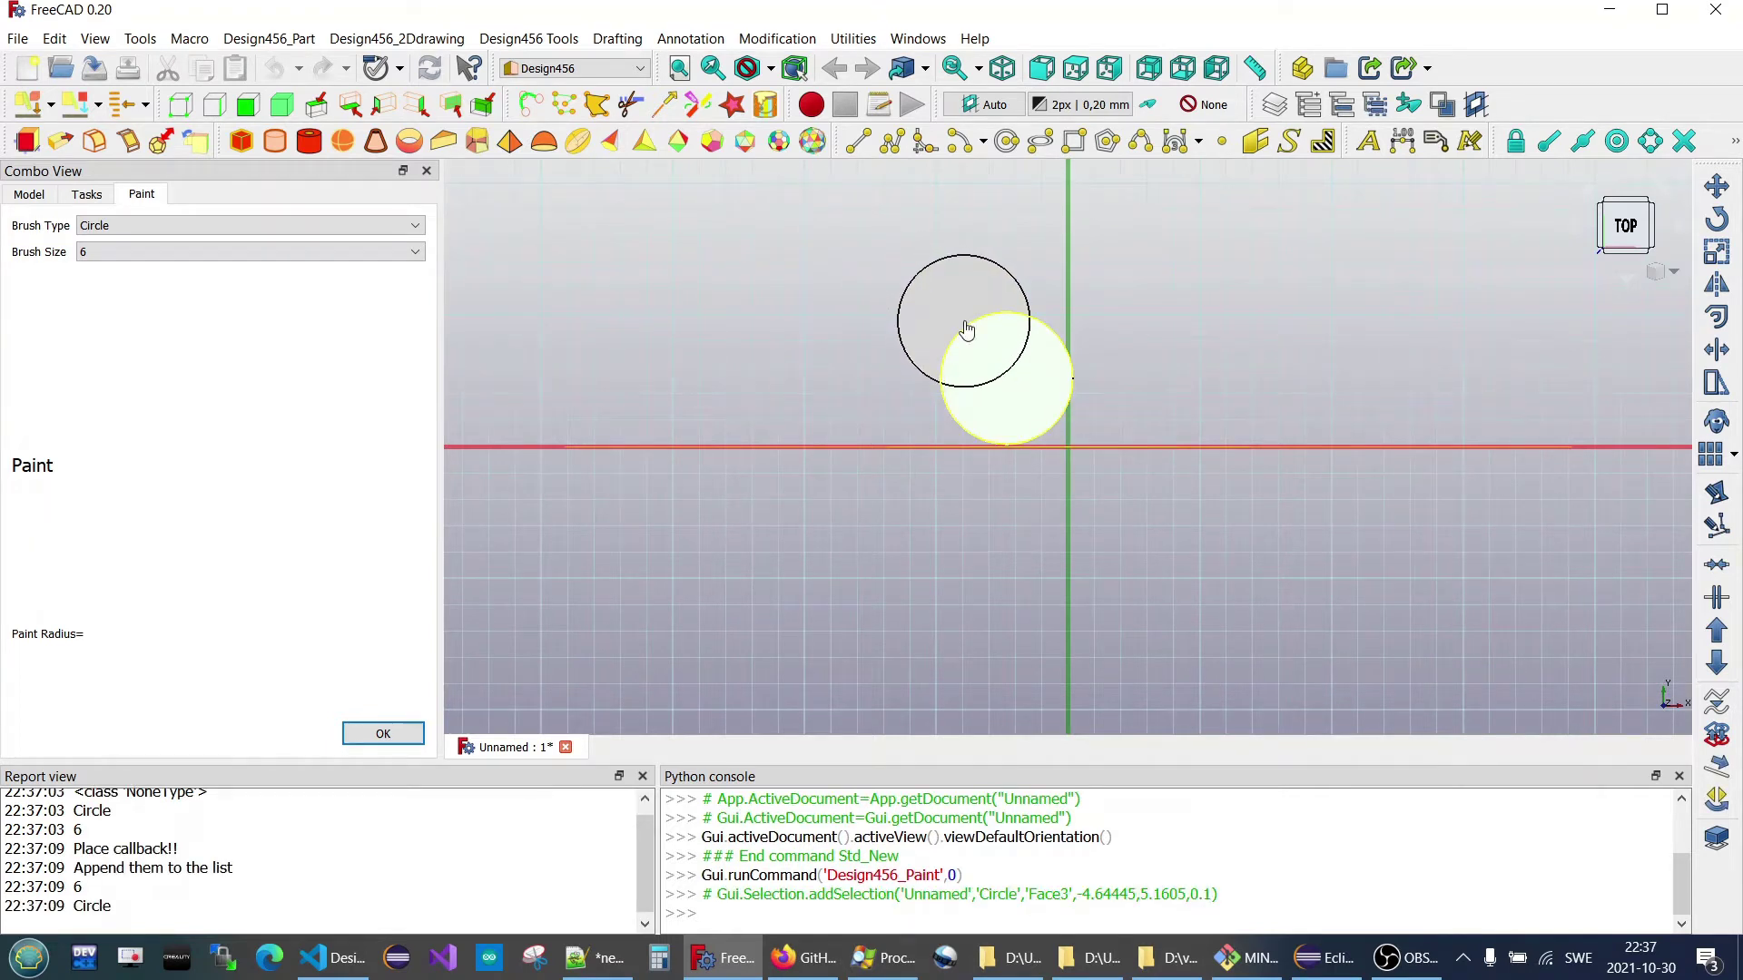
left_click(964, 319)
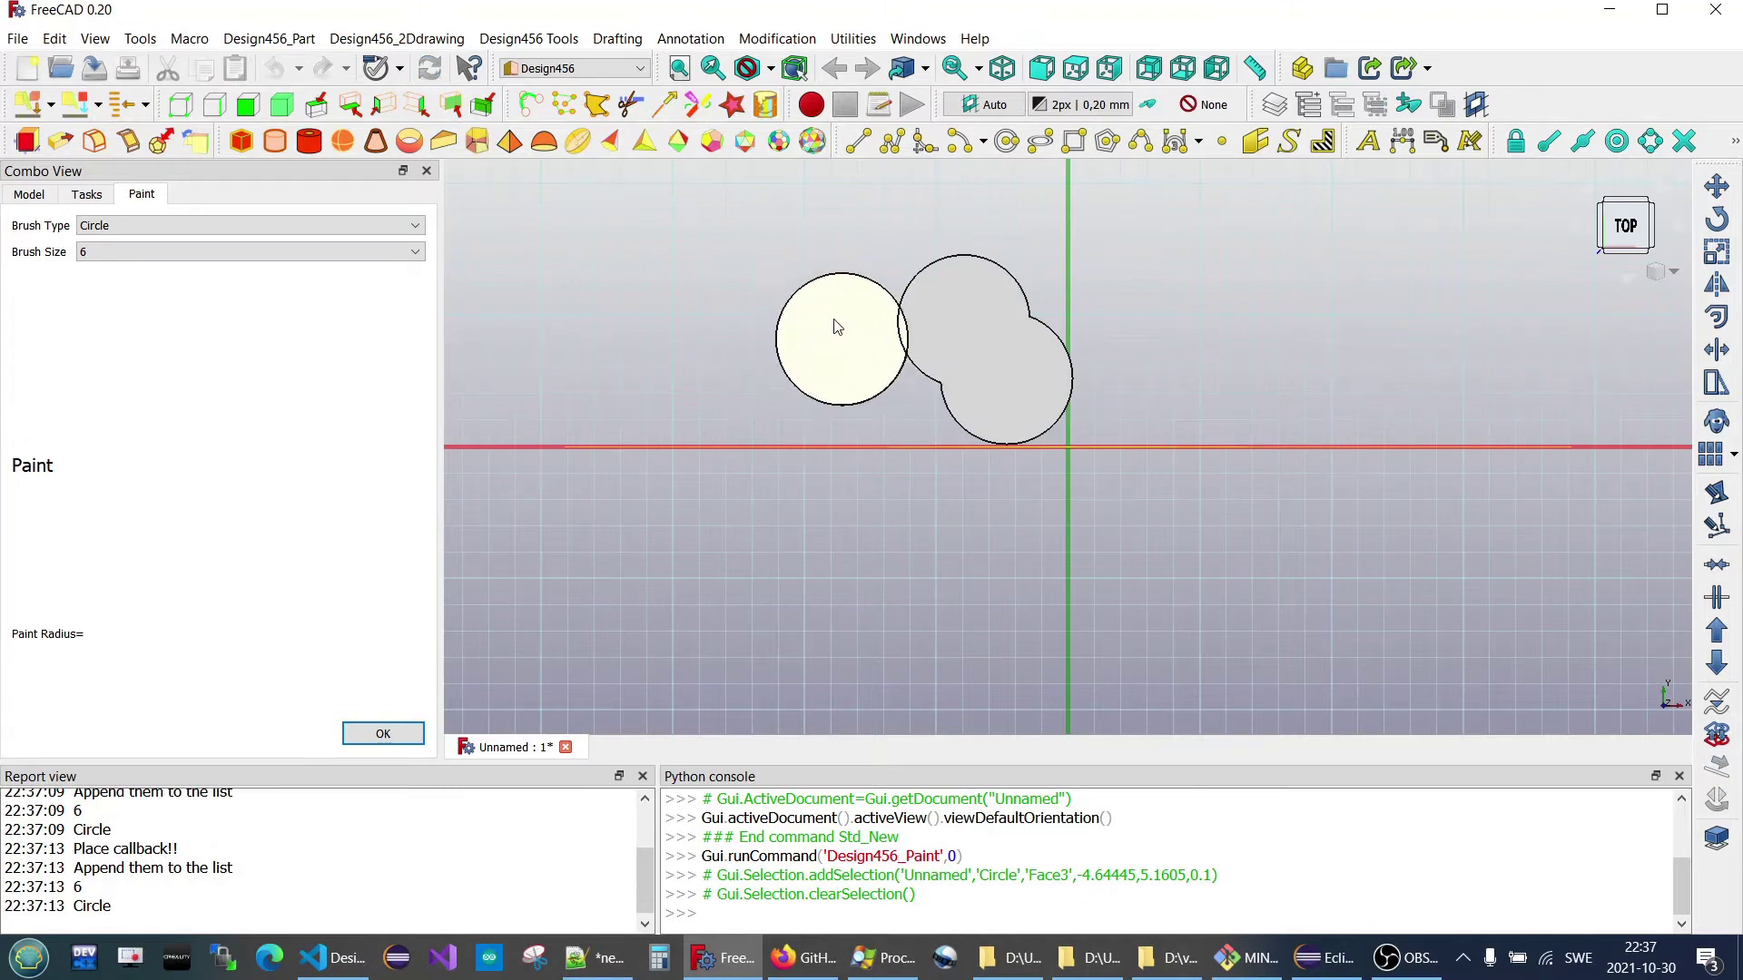
left_click(1053, 439)
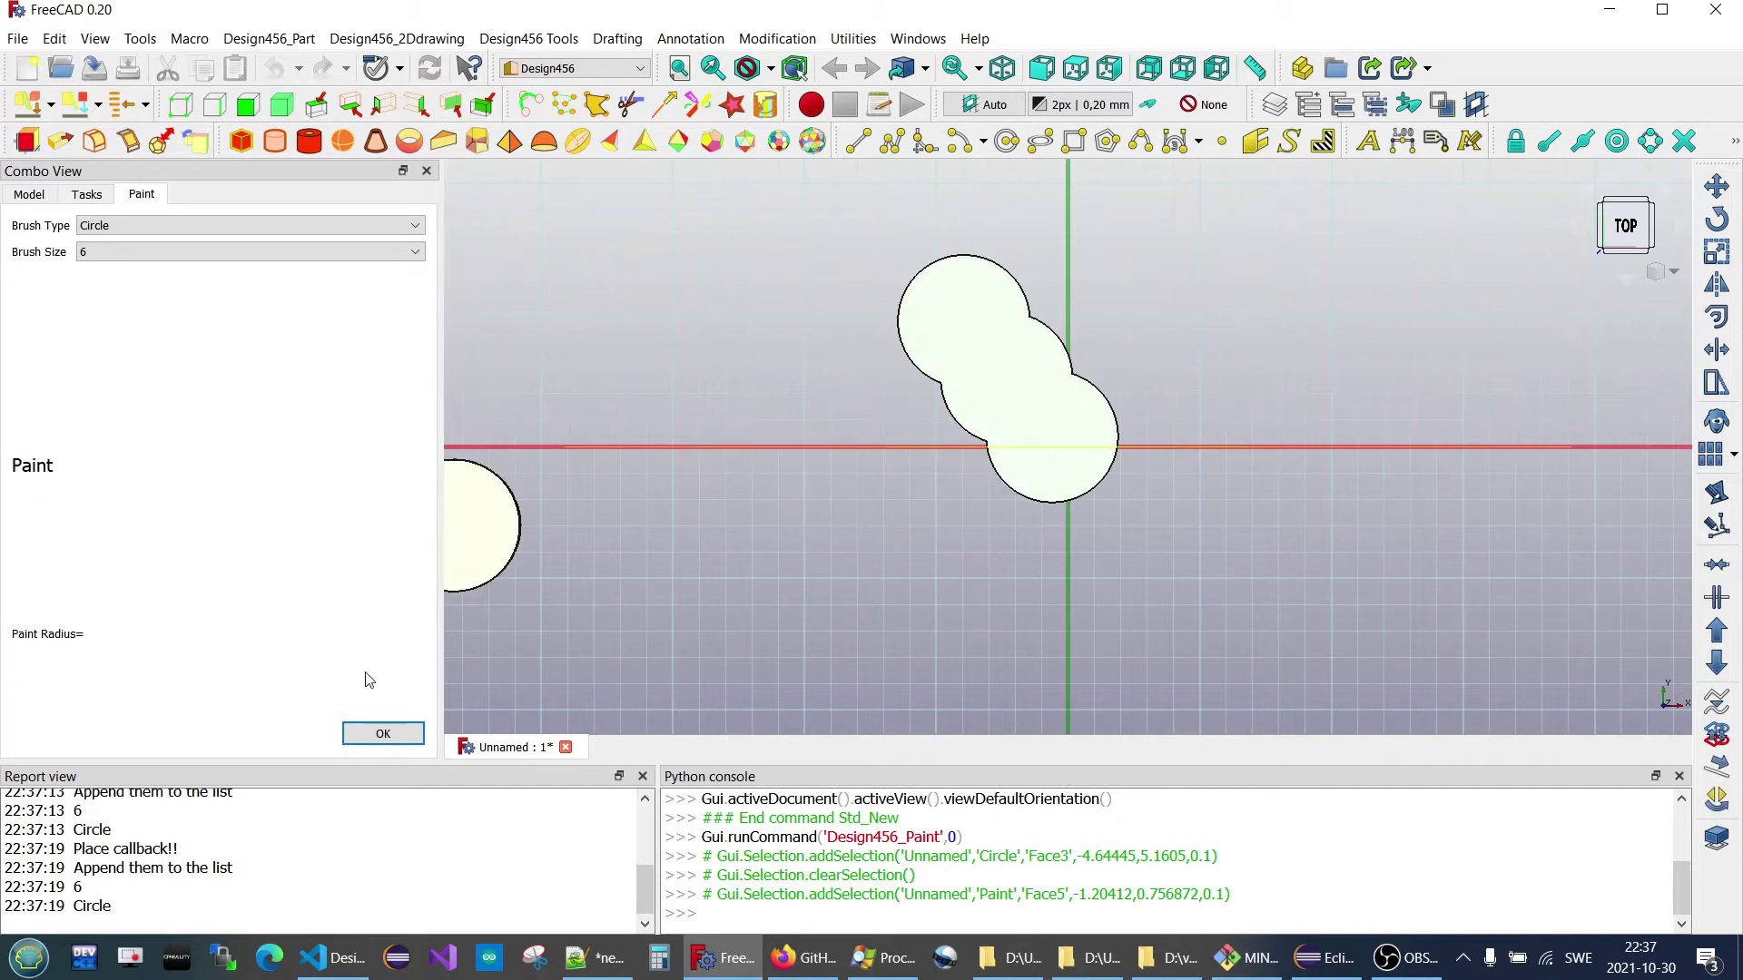
left_click(374, 736)
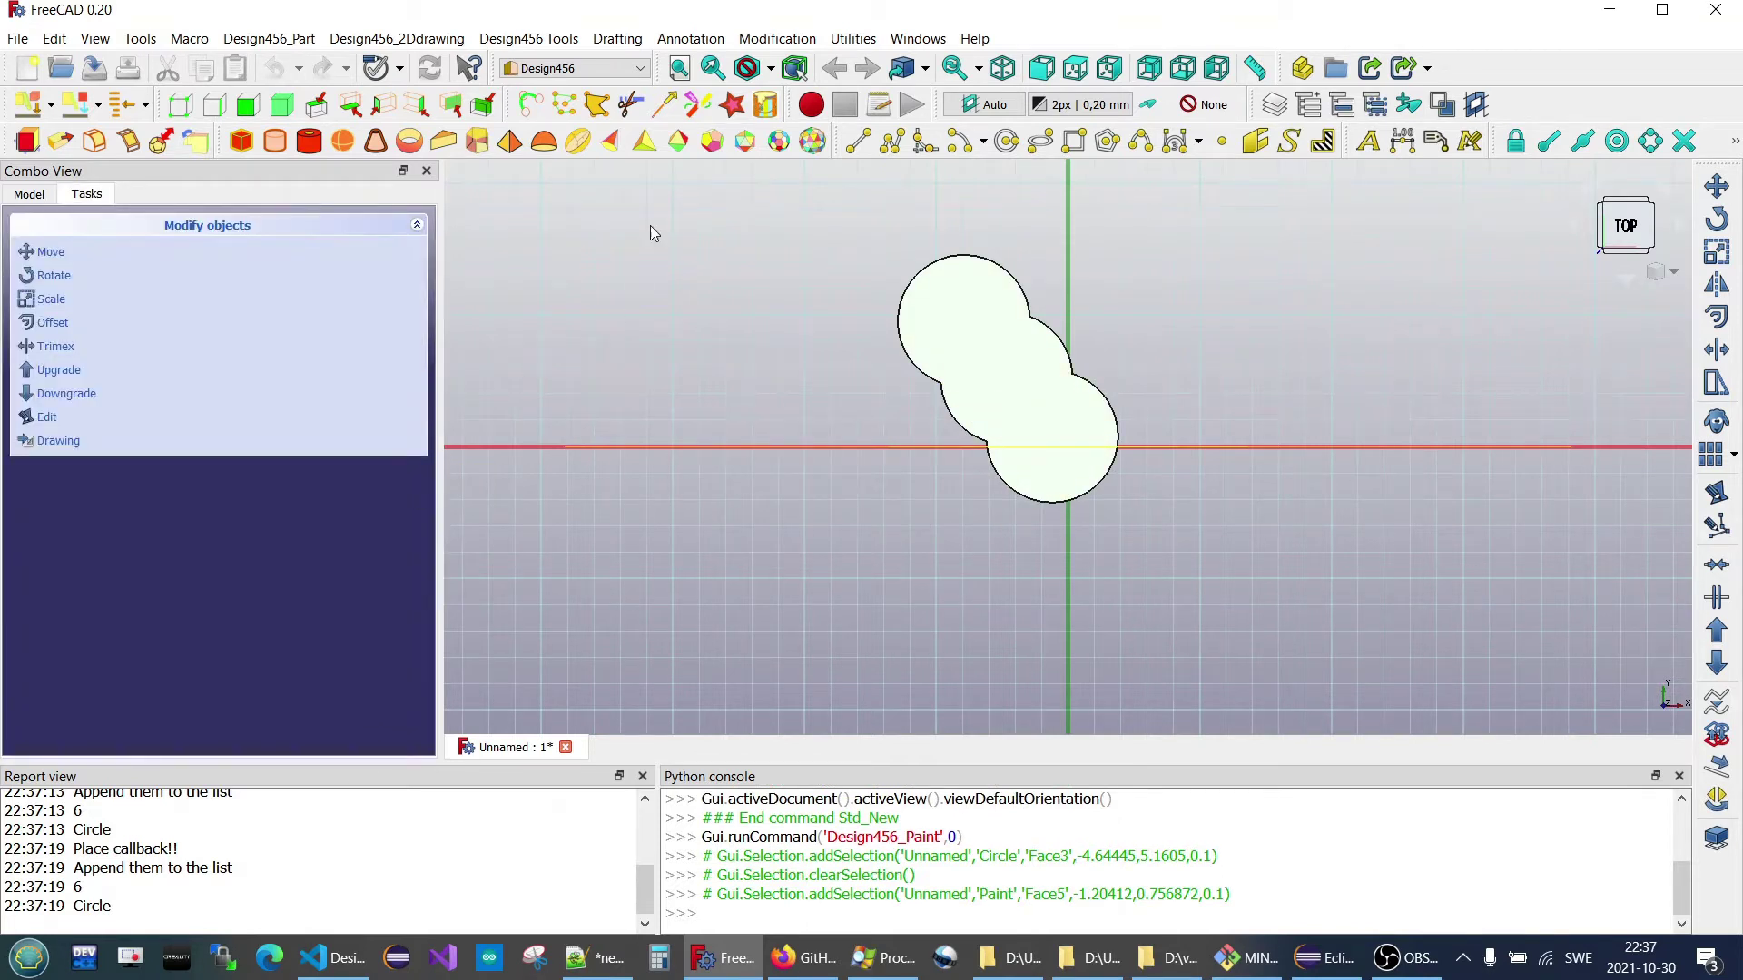
Paint a vertical stack of three Half Circle stamps left of the circles.
left_click(761, 107)
left_click(92, 227)
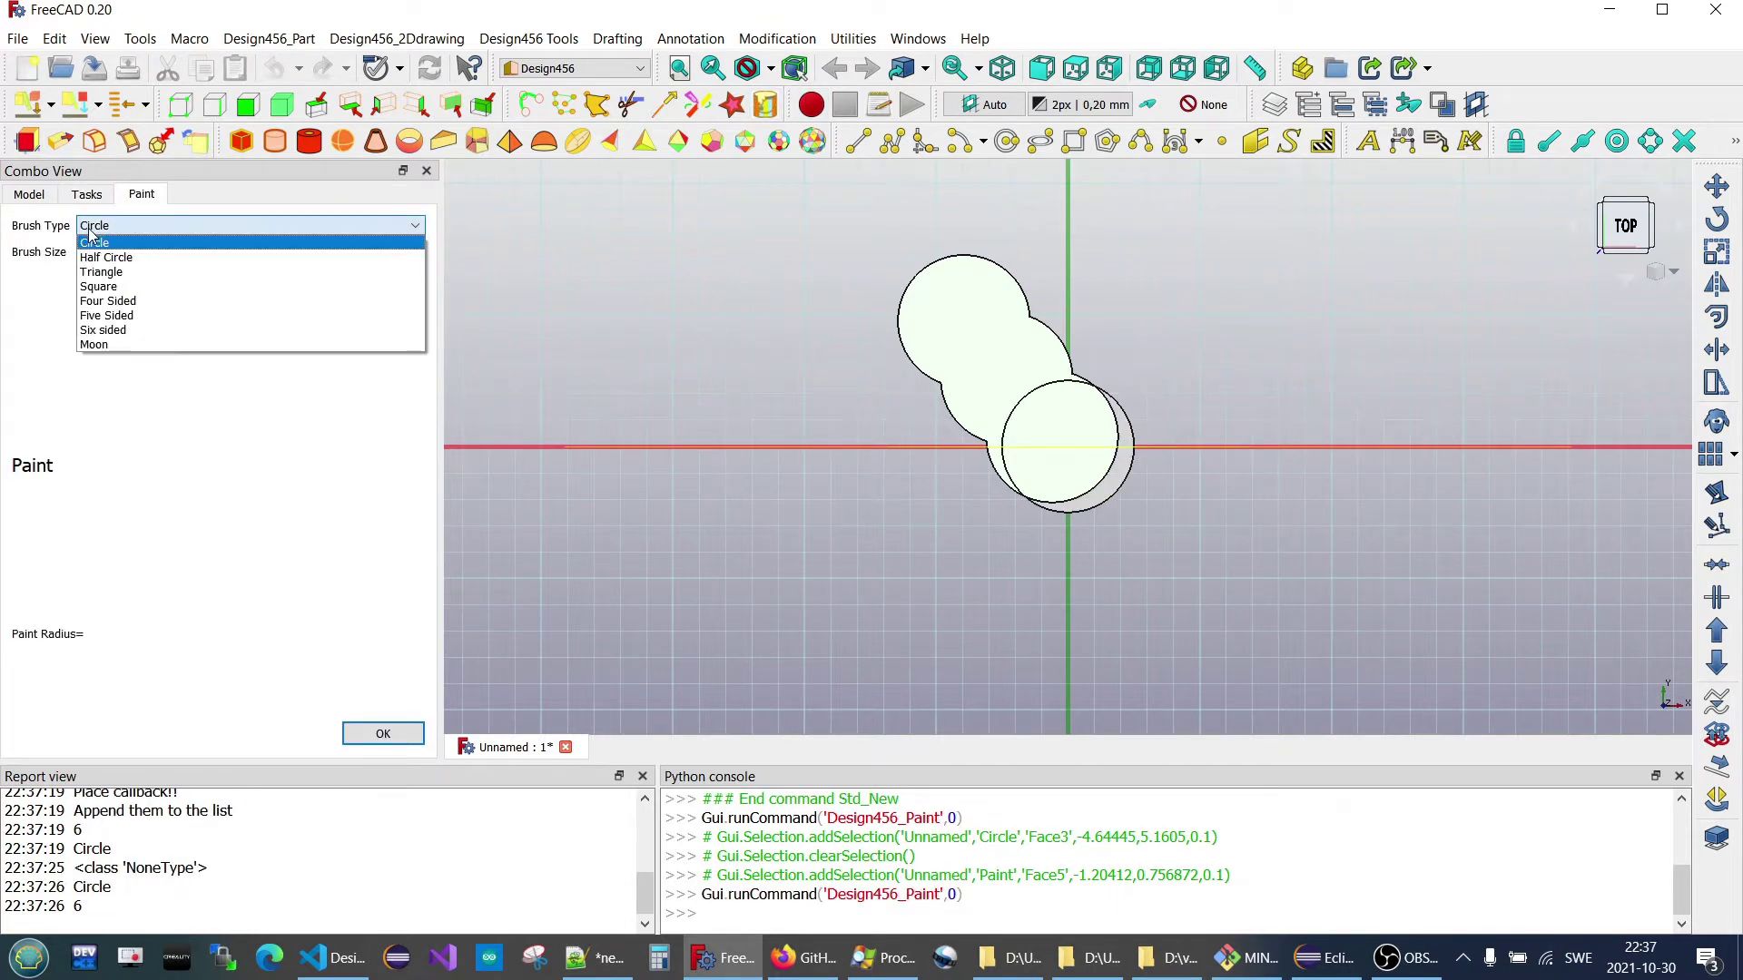
key("Escape")
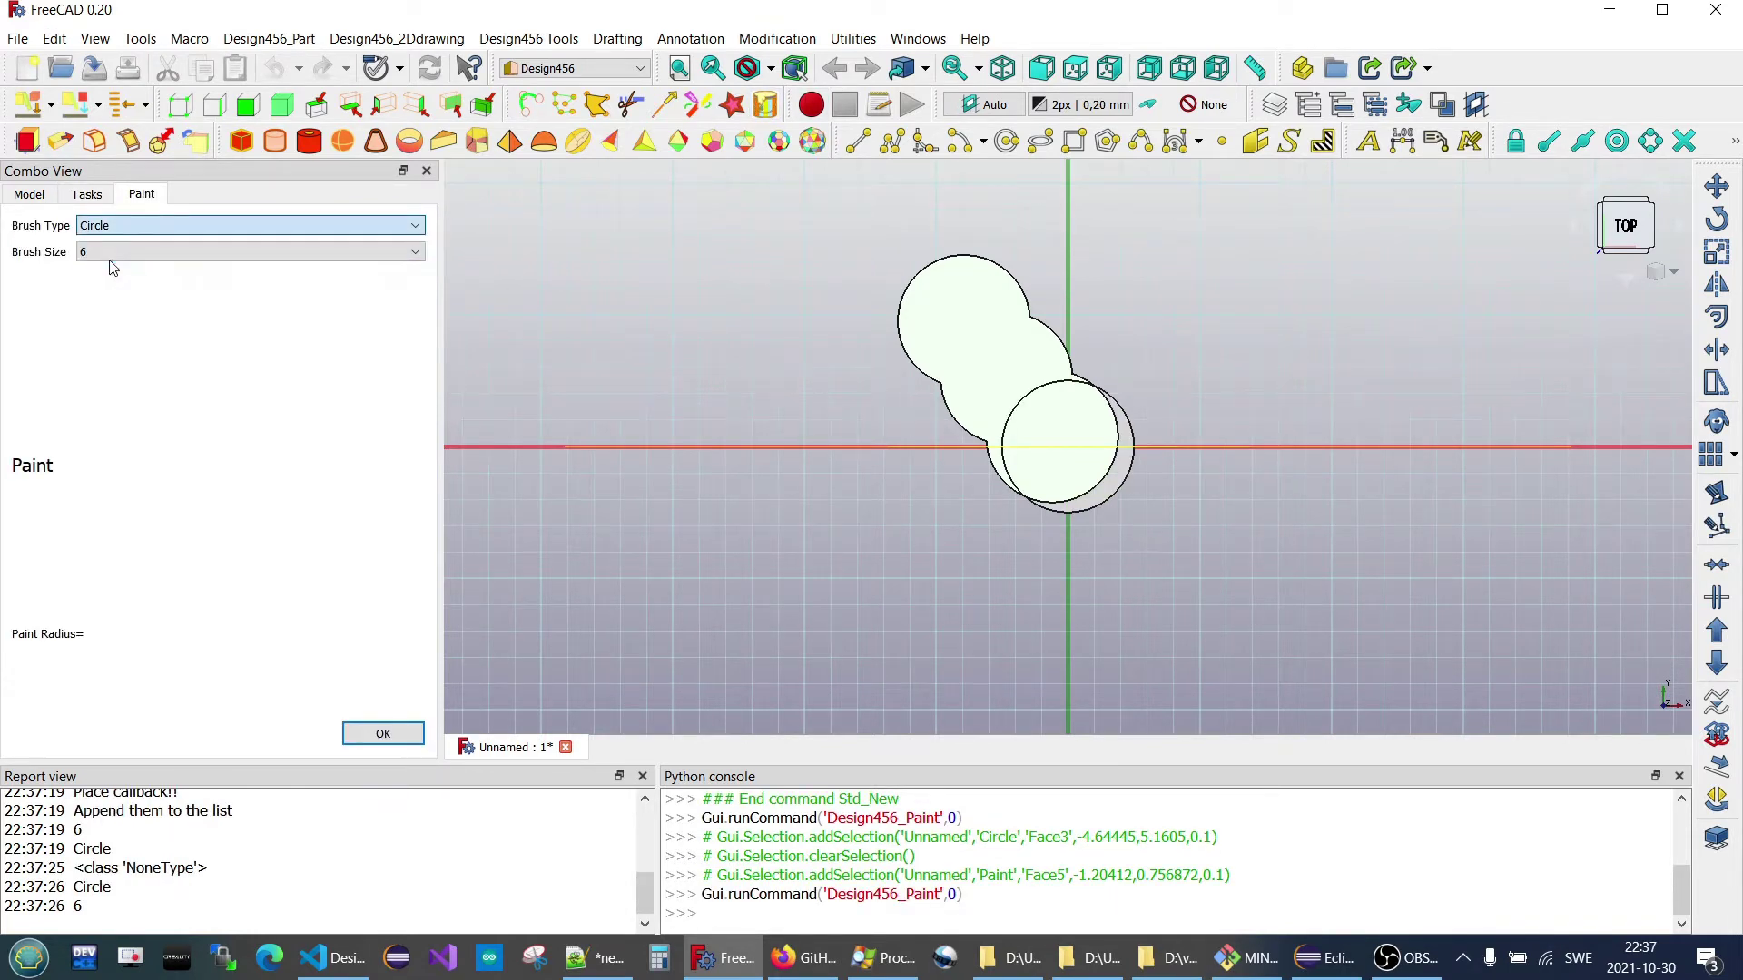
key("Down")
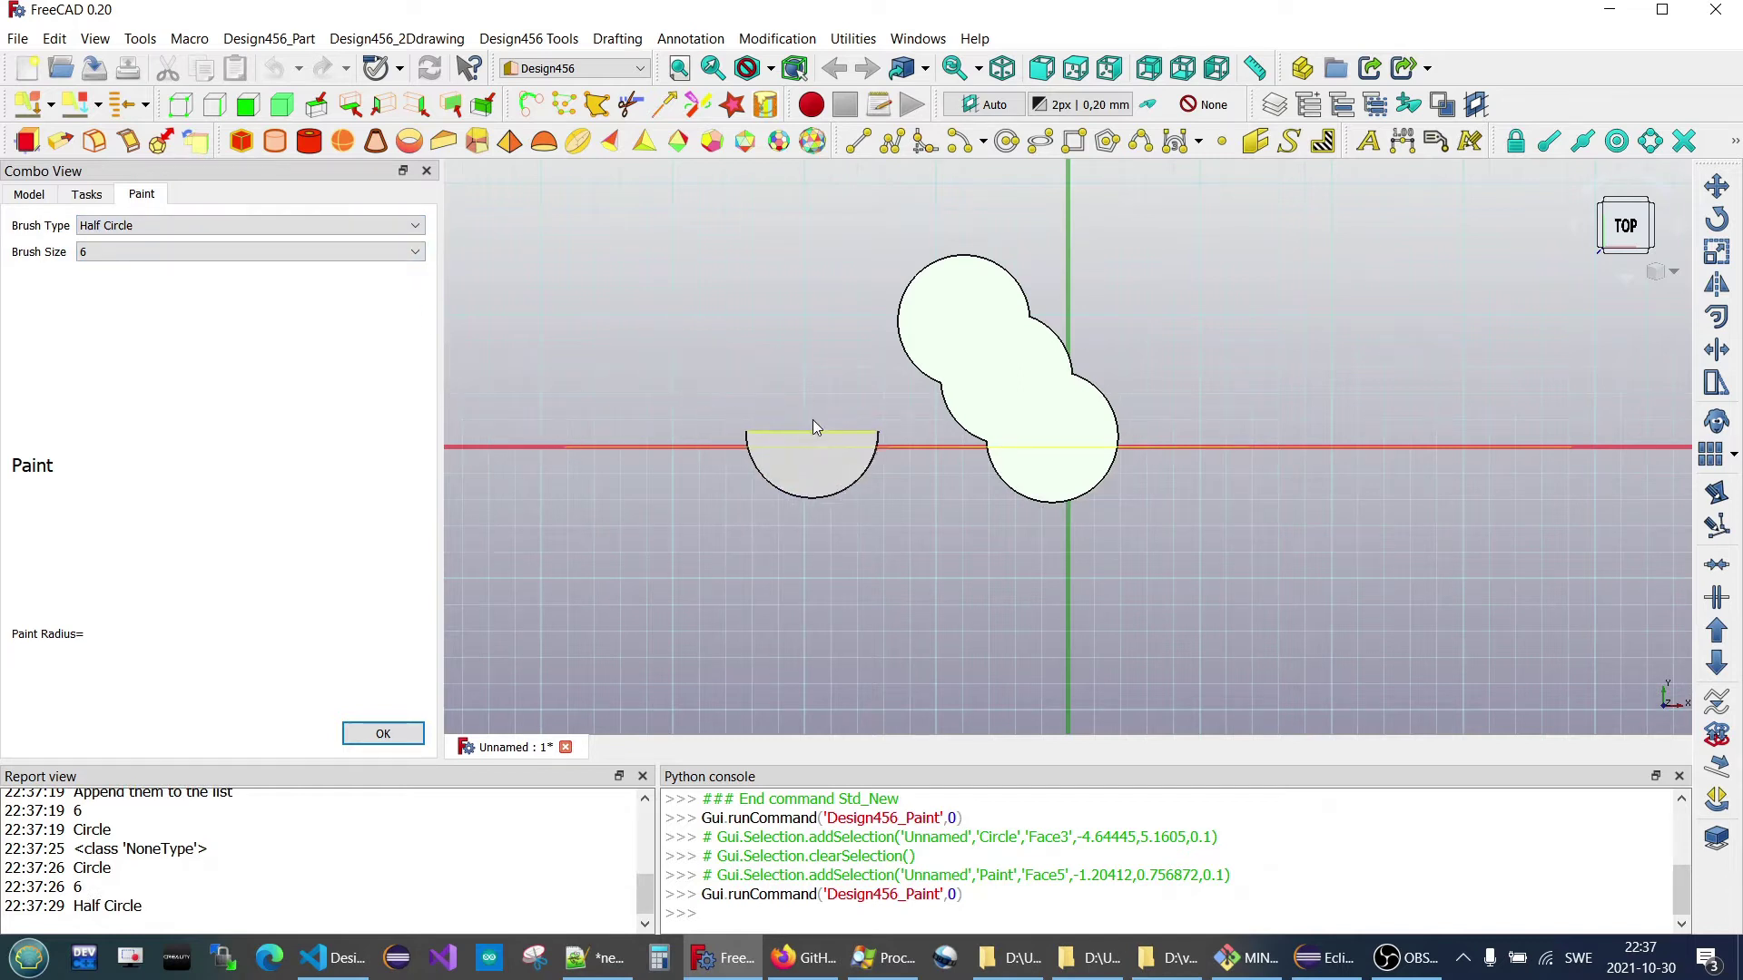
left_click(802, 387)
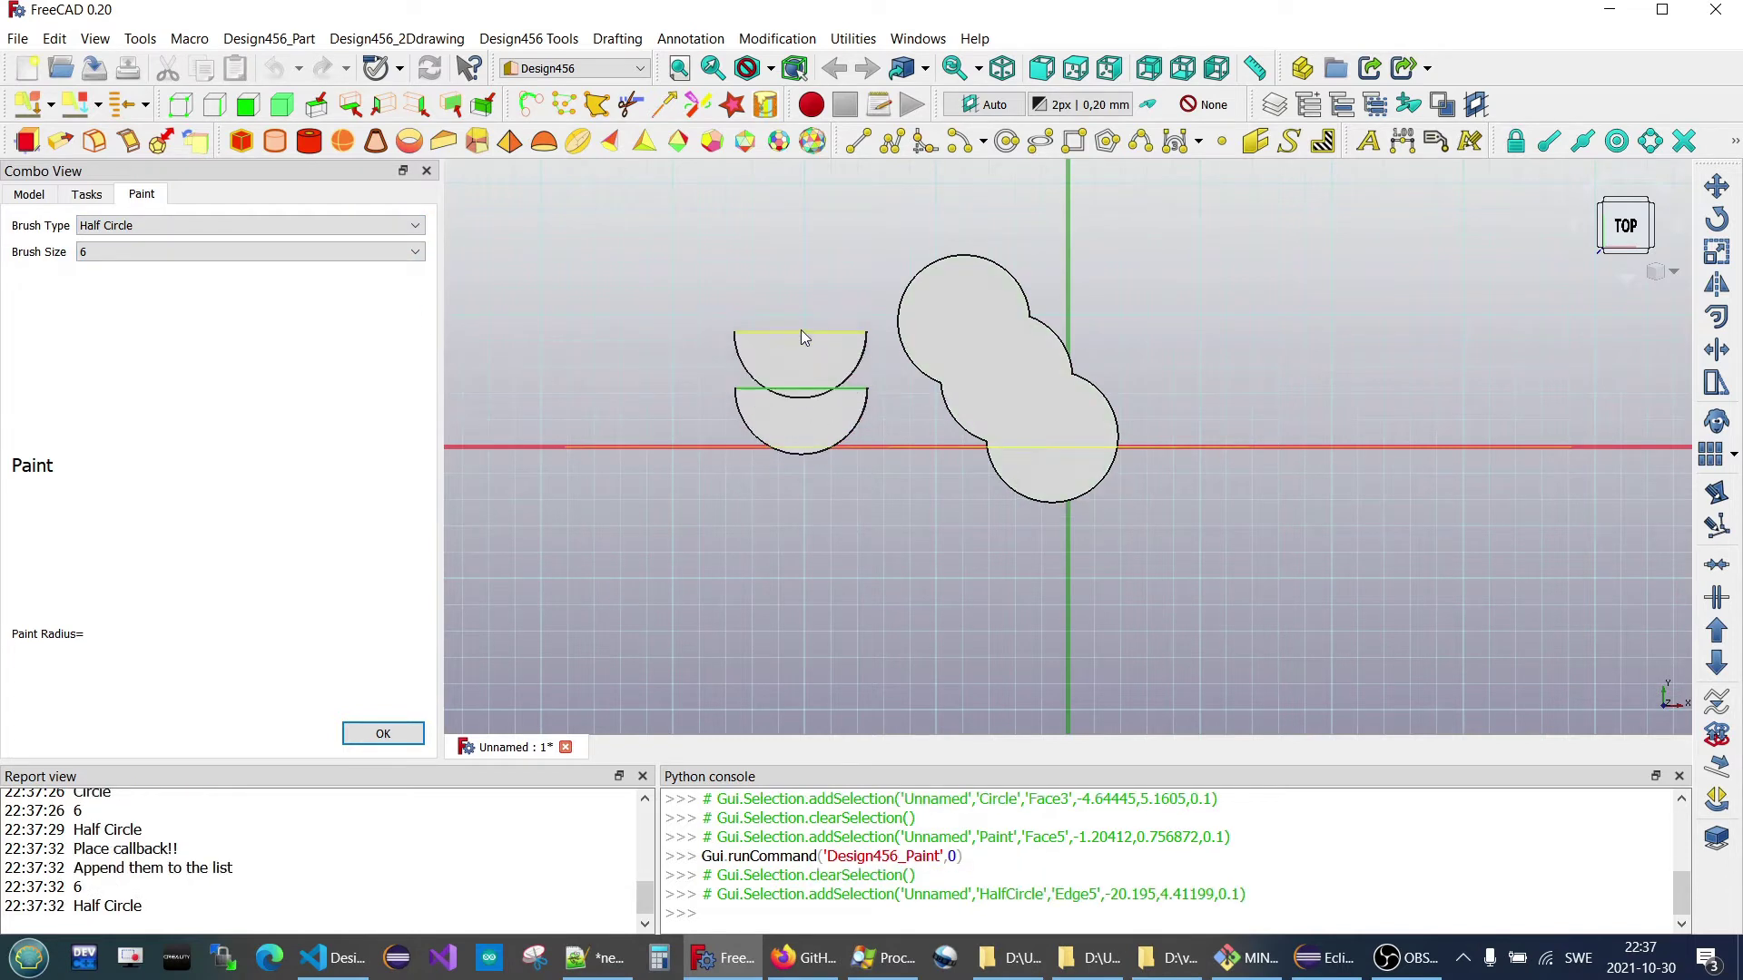
left_click(800, 324)
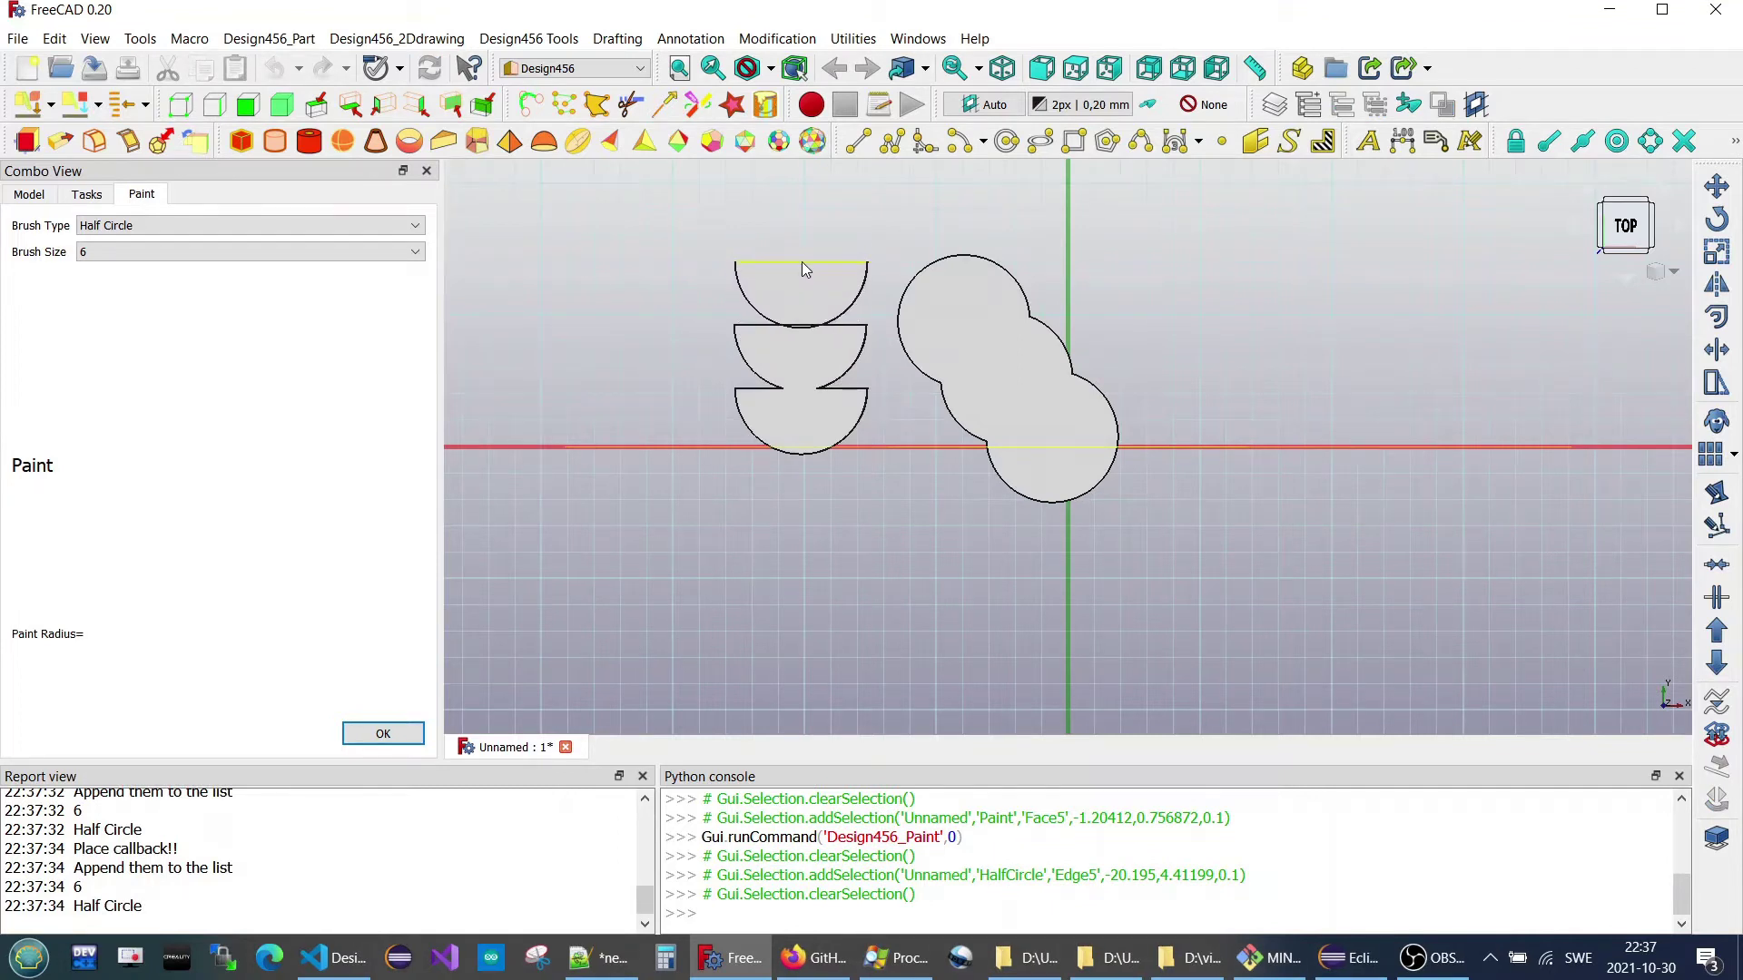
left_click(803, 263)
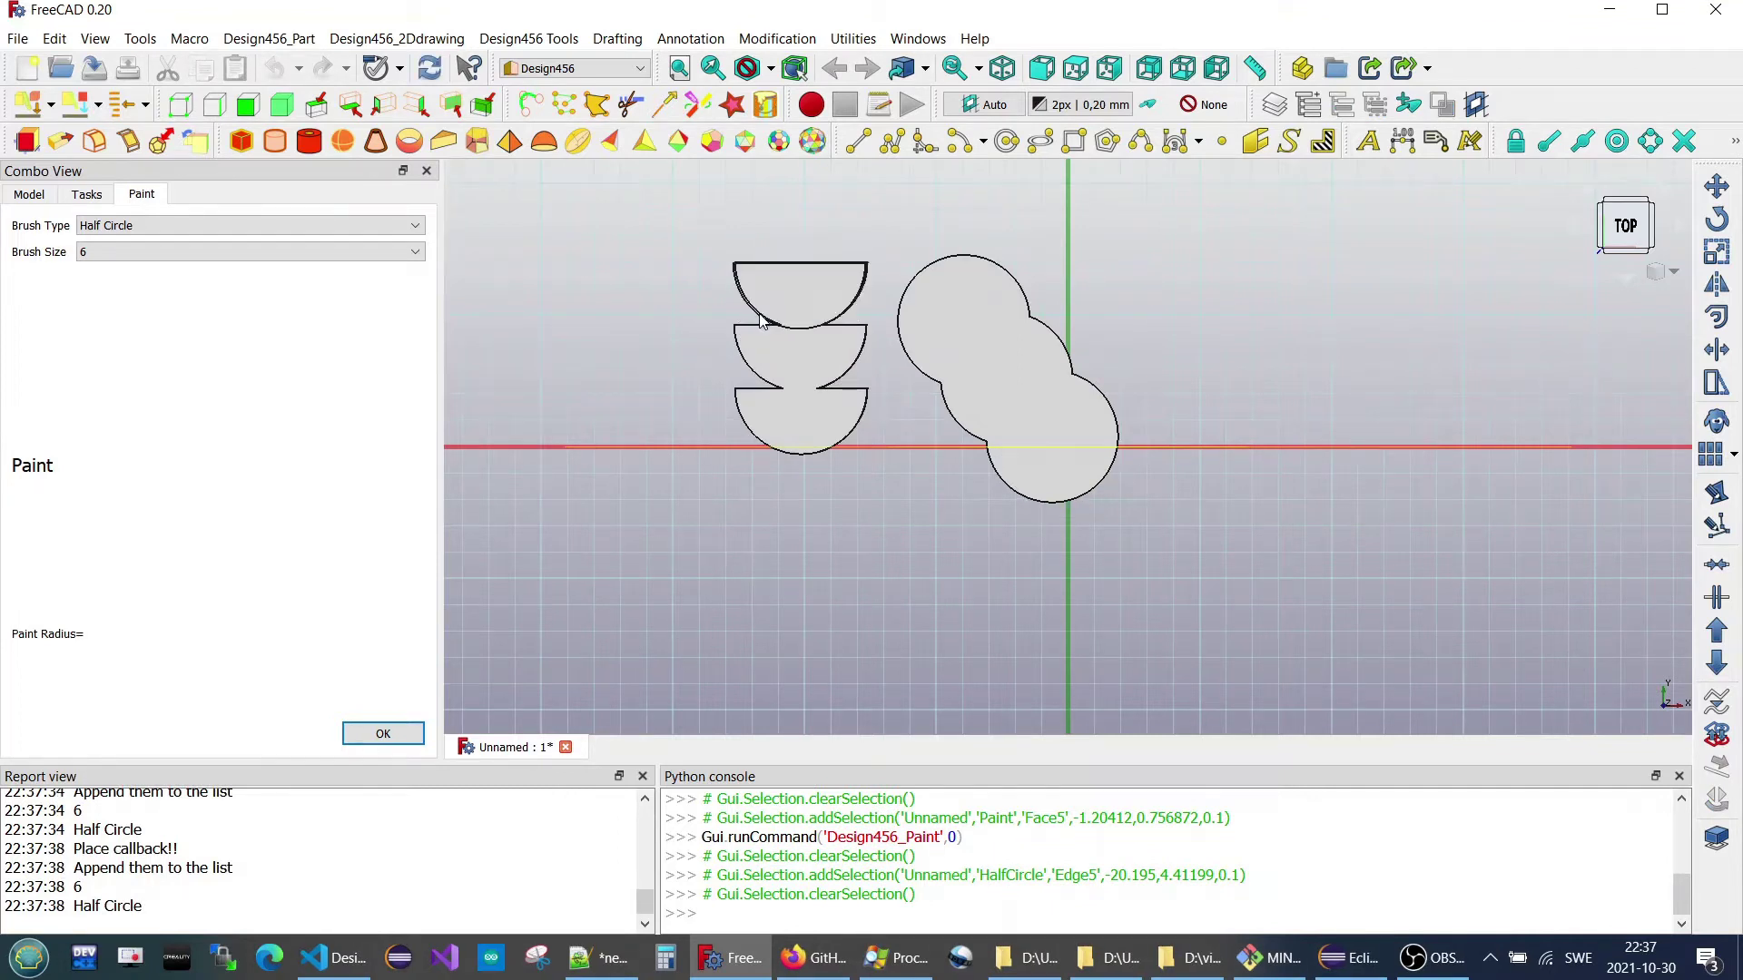
left_click(361, 734)
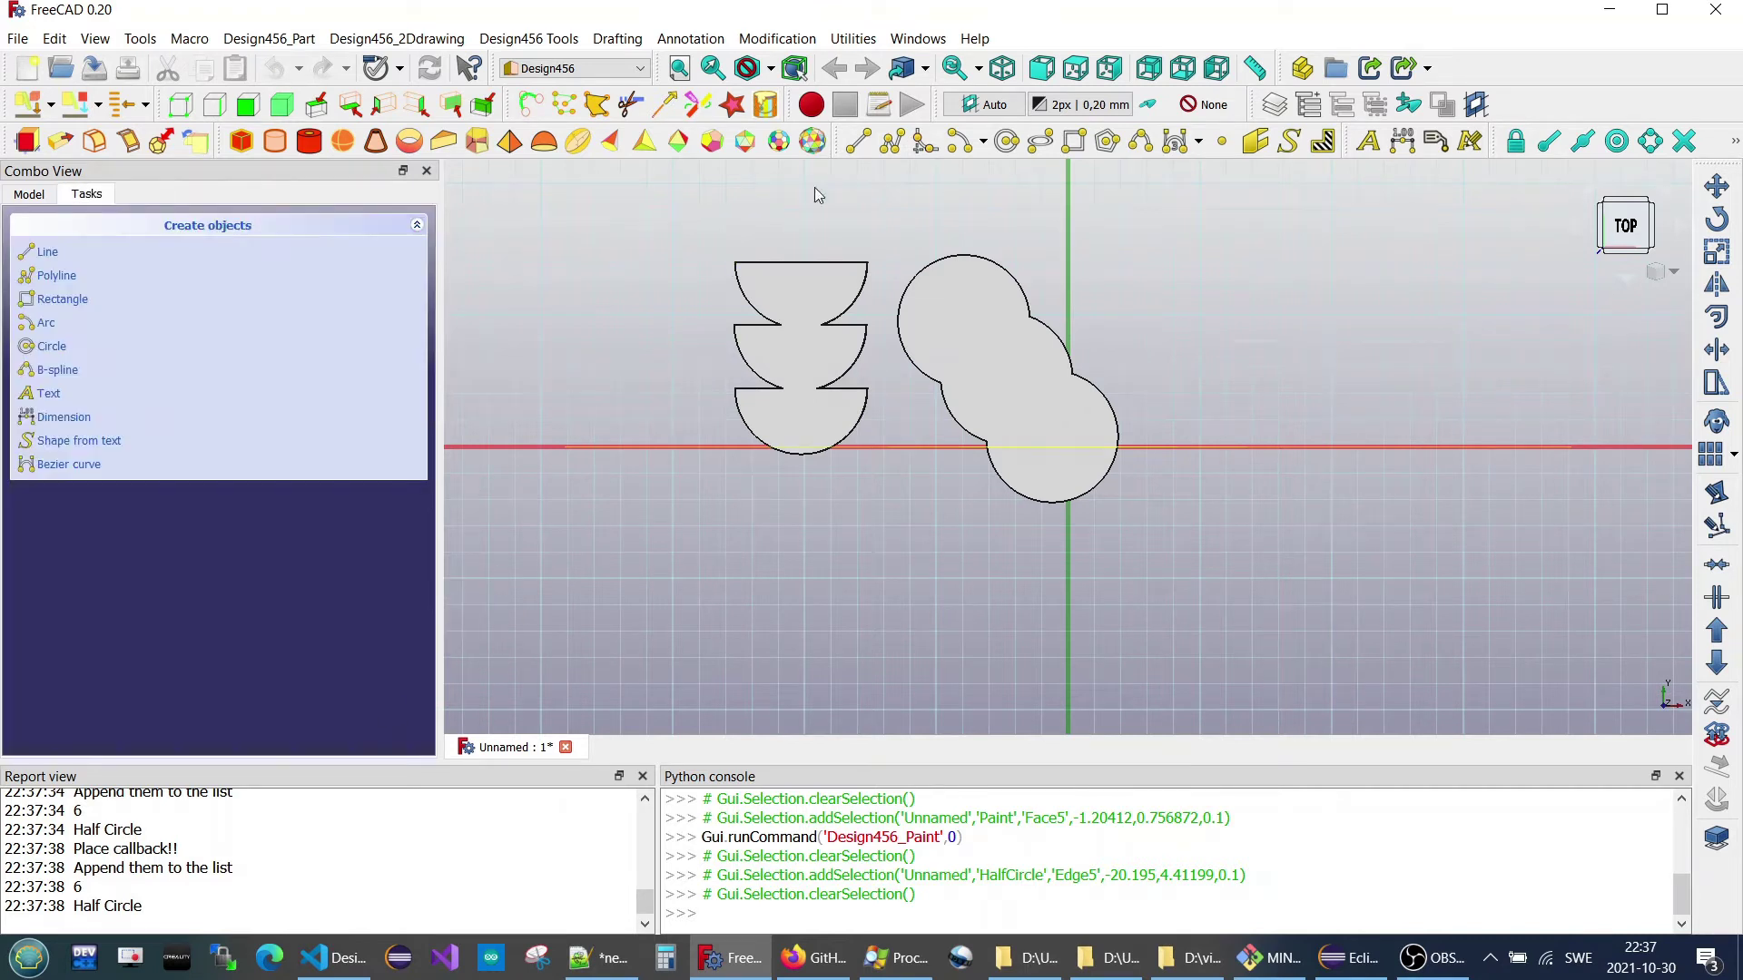
Paint a column of three Triangle stamps left of the half circles.
left_click(767, 106)
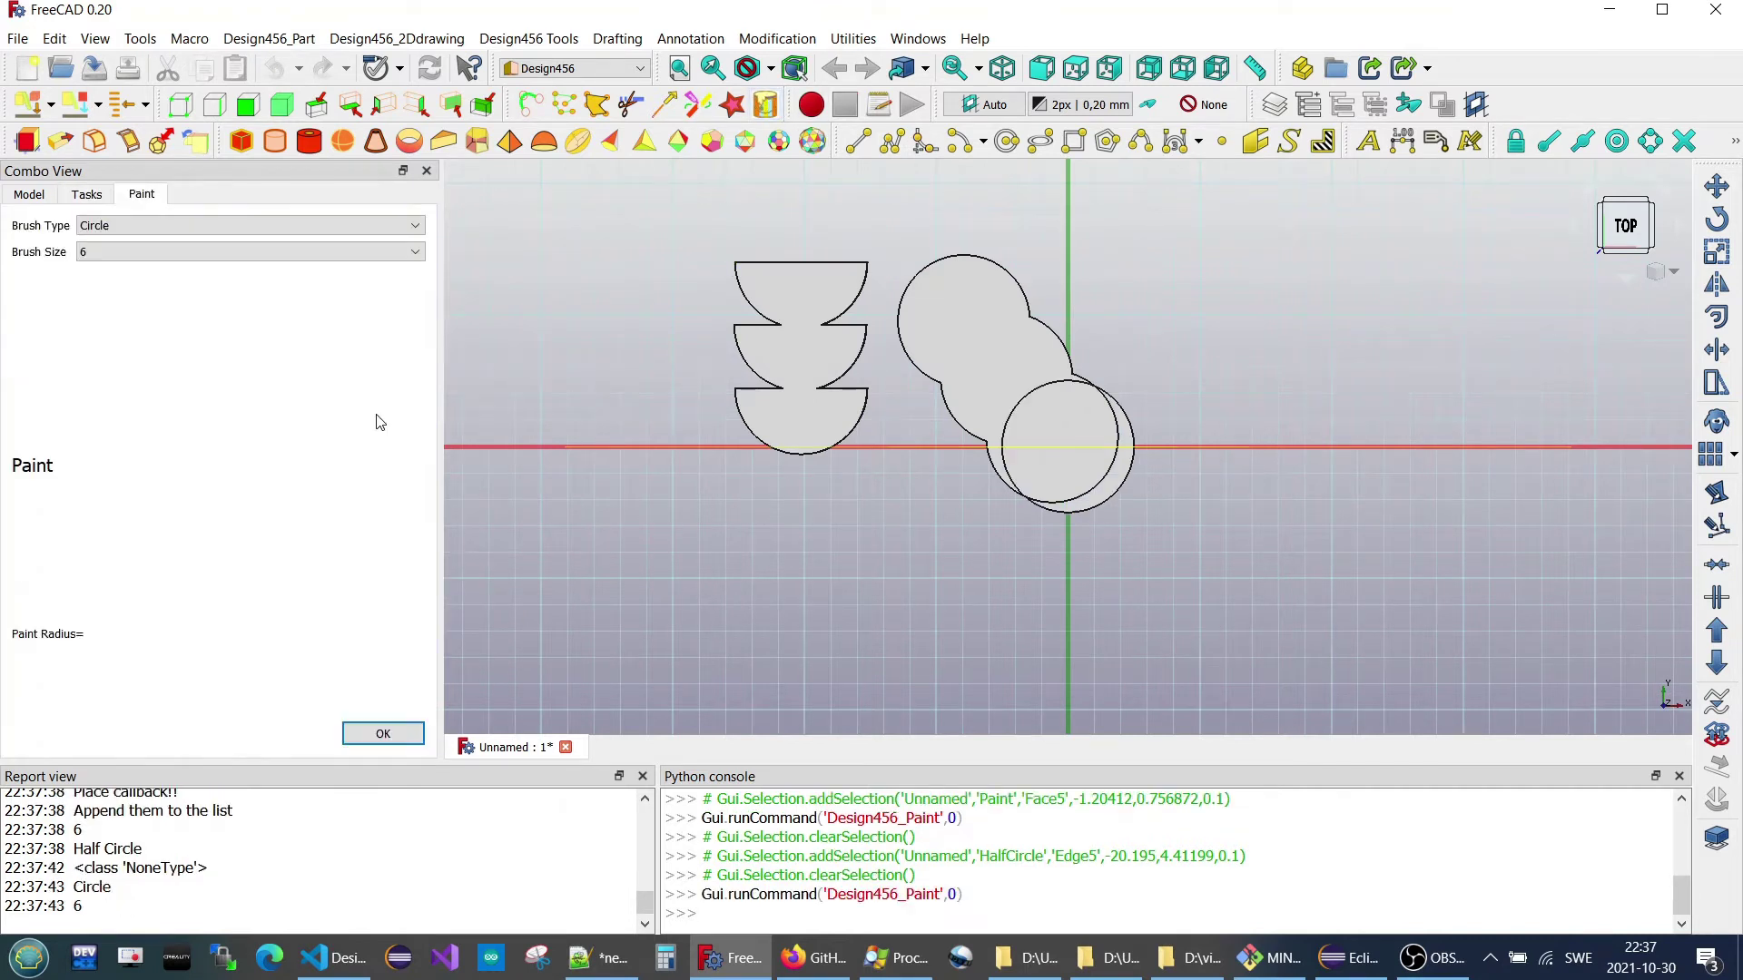
left_click(212, 226)
left_click(194, 274)
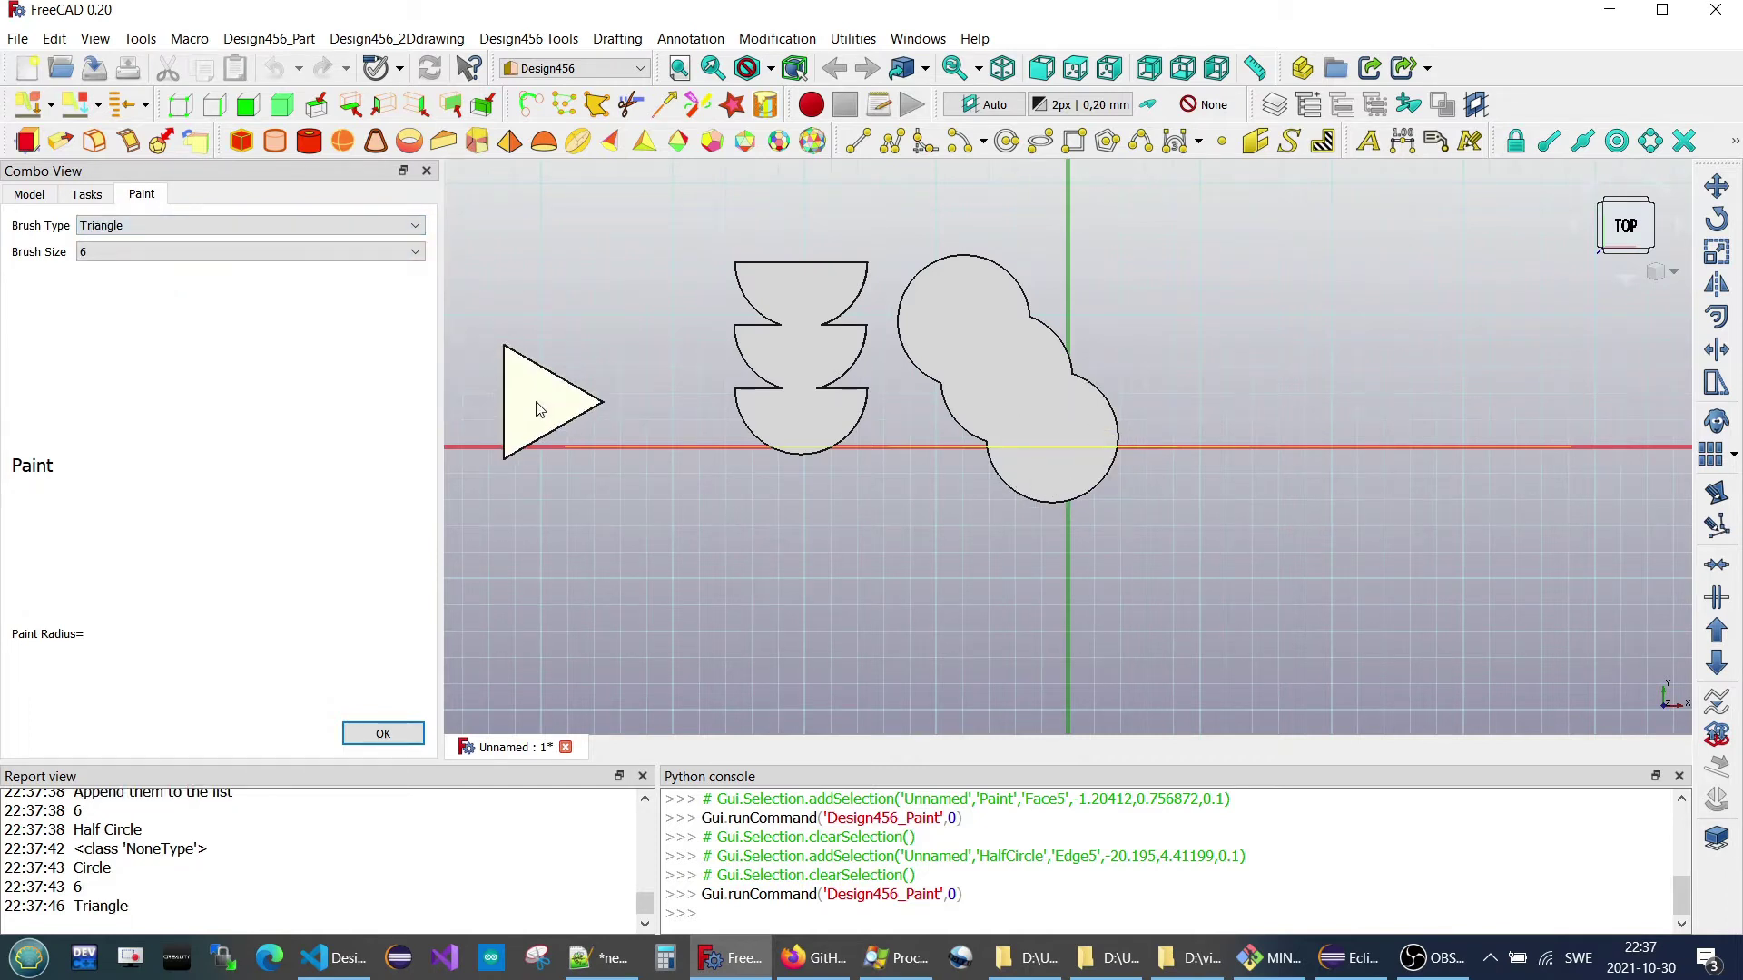
left_click(646, 415)
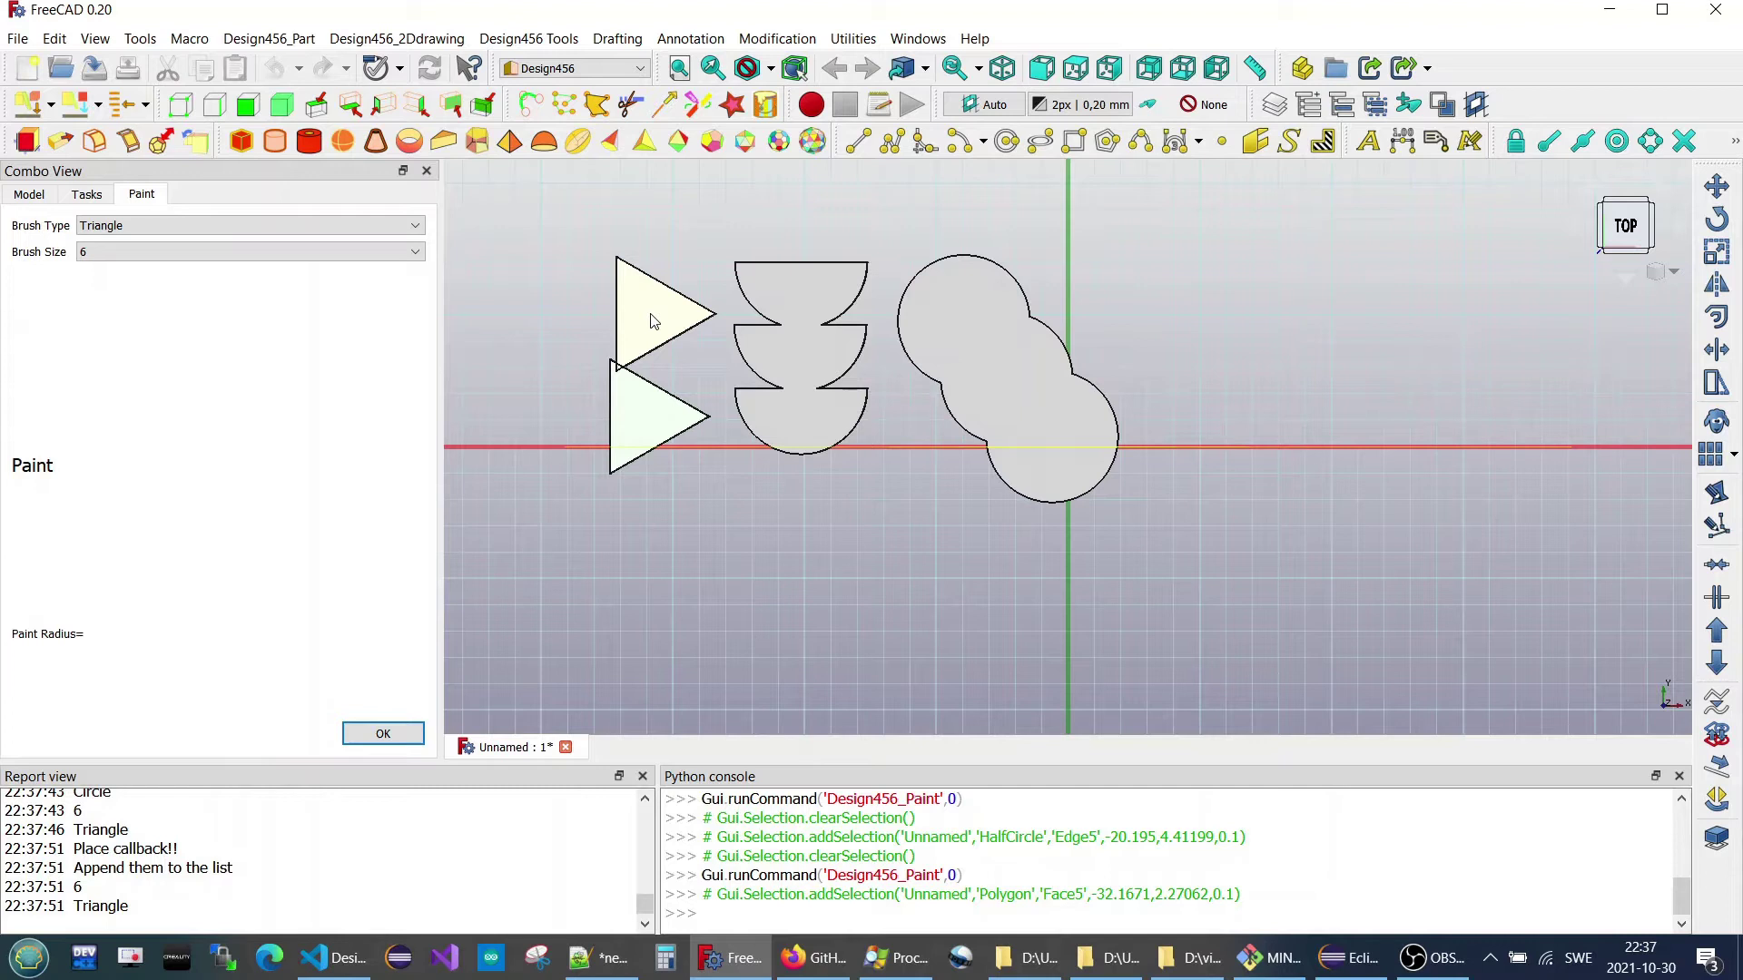
left_click(646, 317)
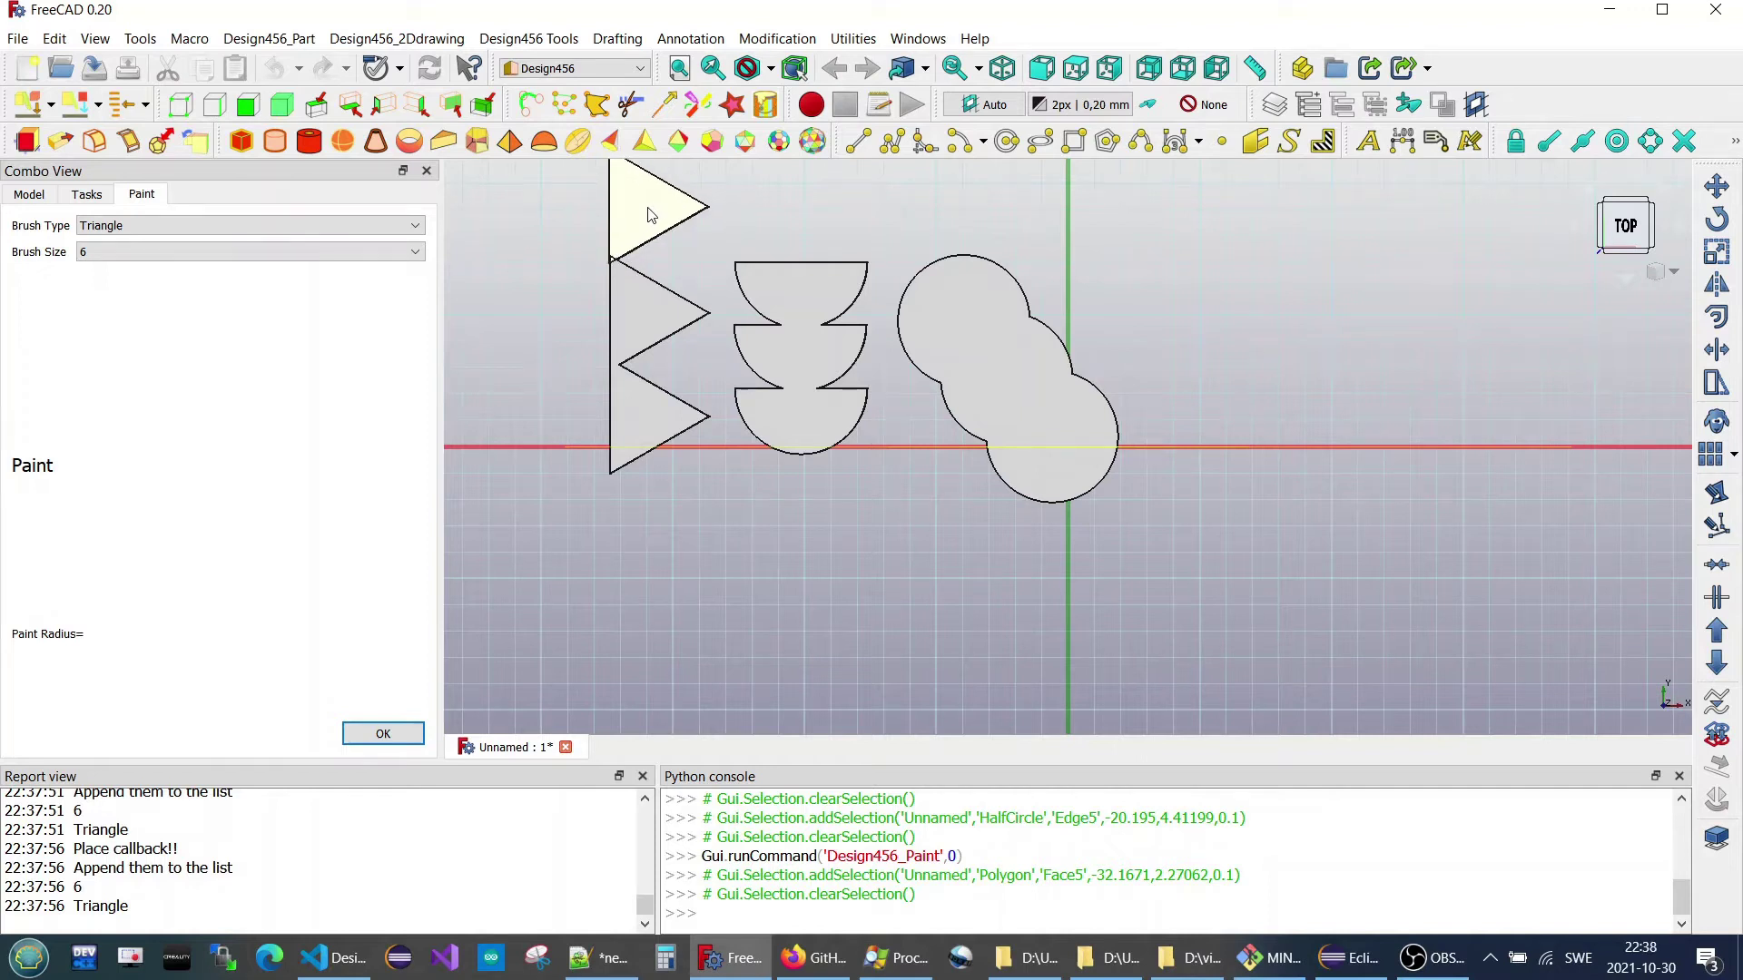
left_click(649, 217)
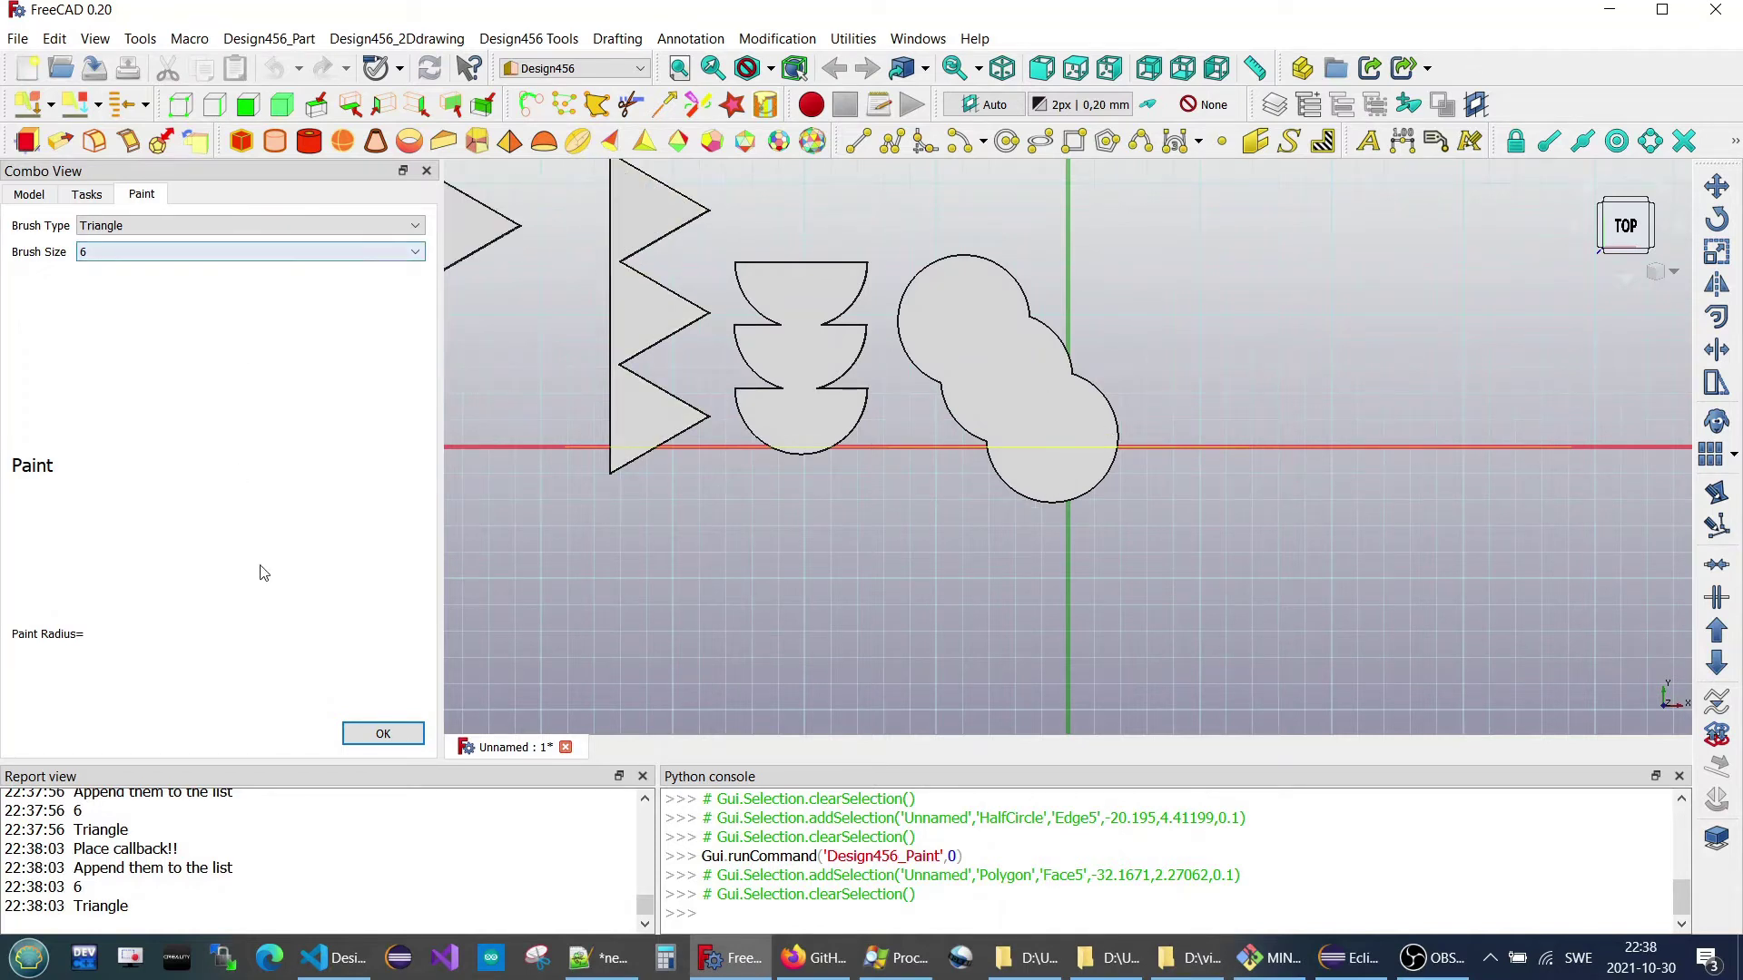
left_click(377, 734)
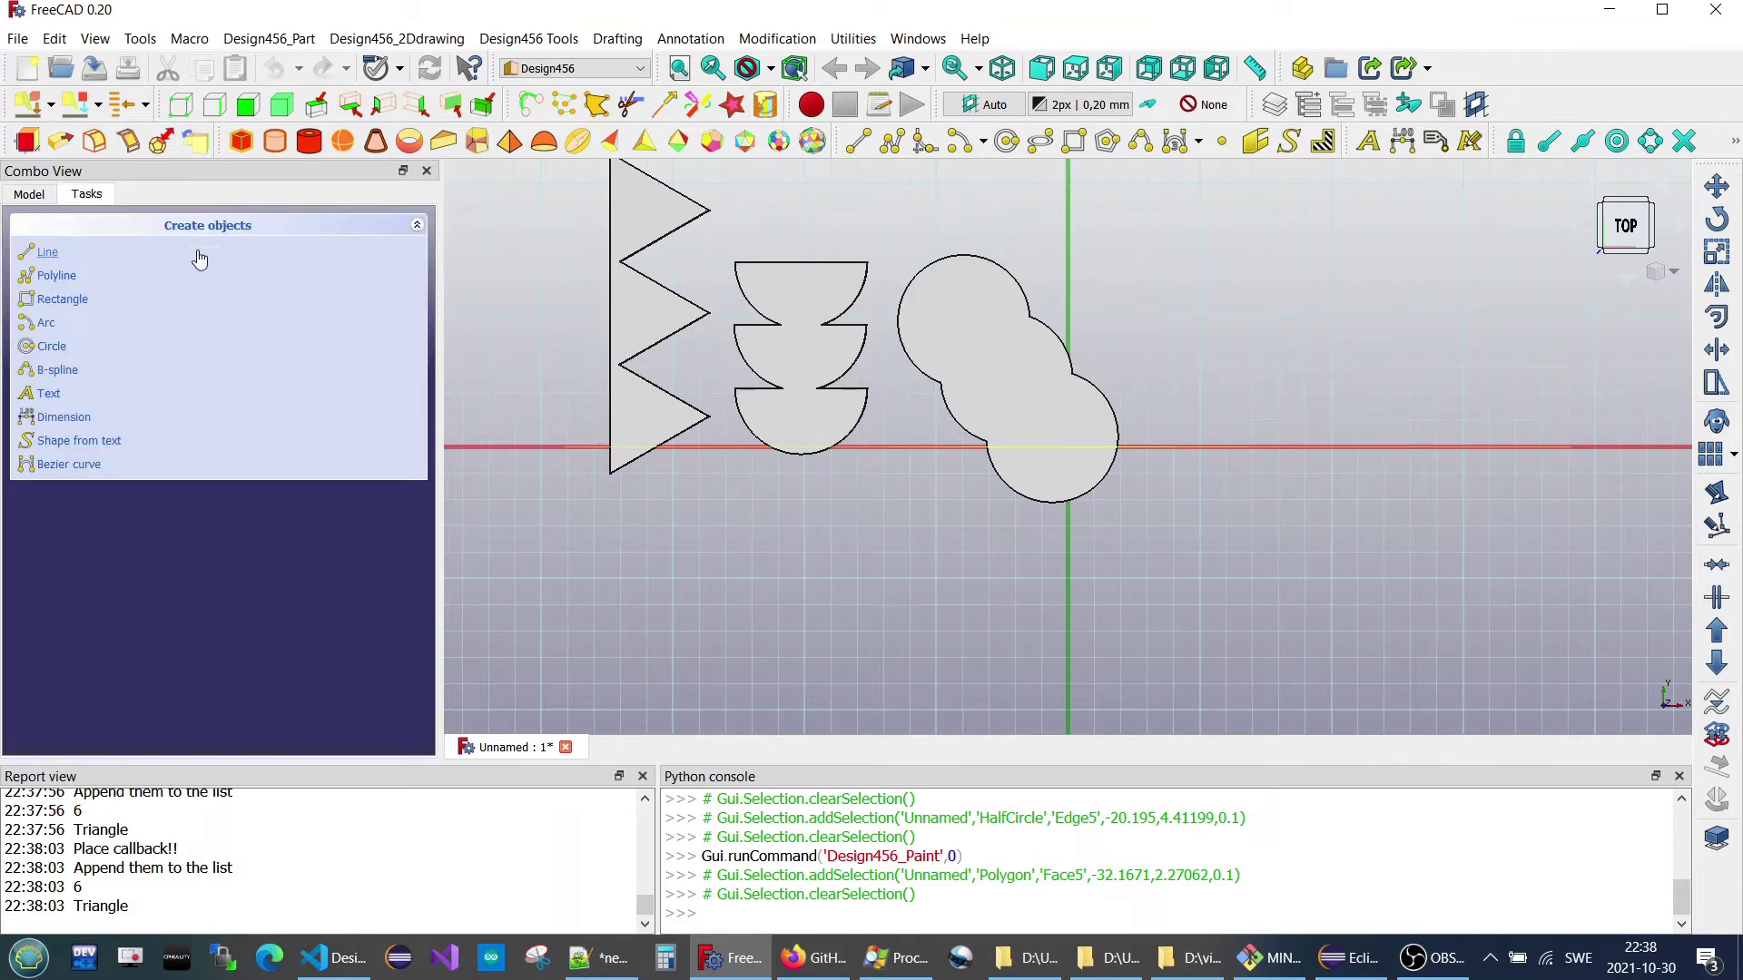
Paint three Square stamps stepping diagonally down-right, right of the circles.
left_click(753, 104)
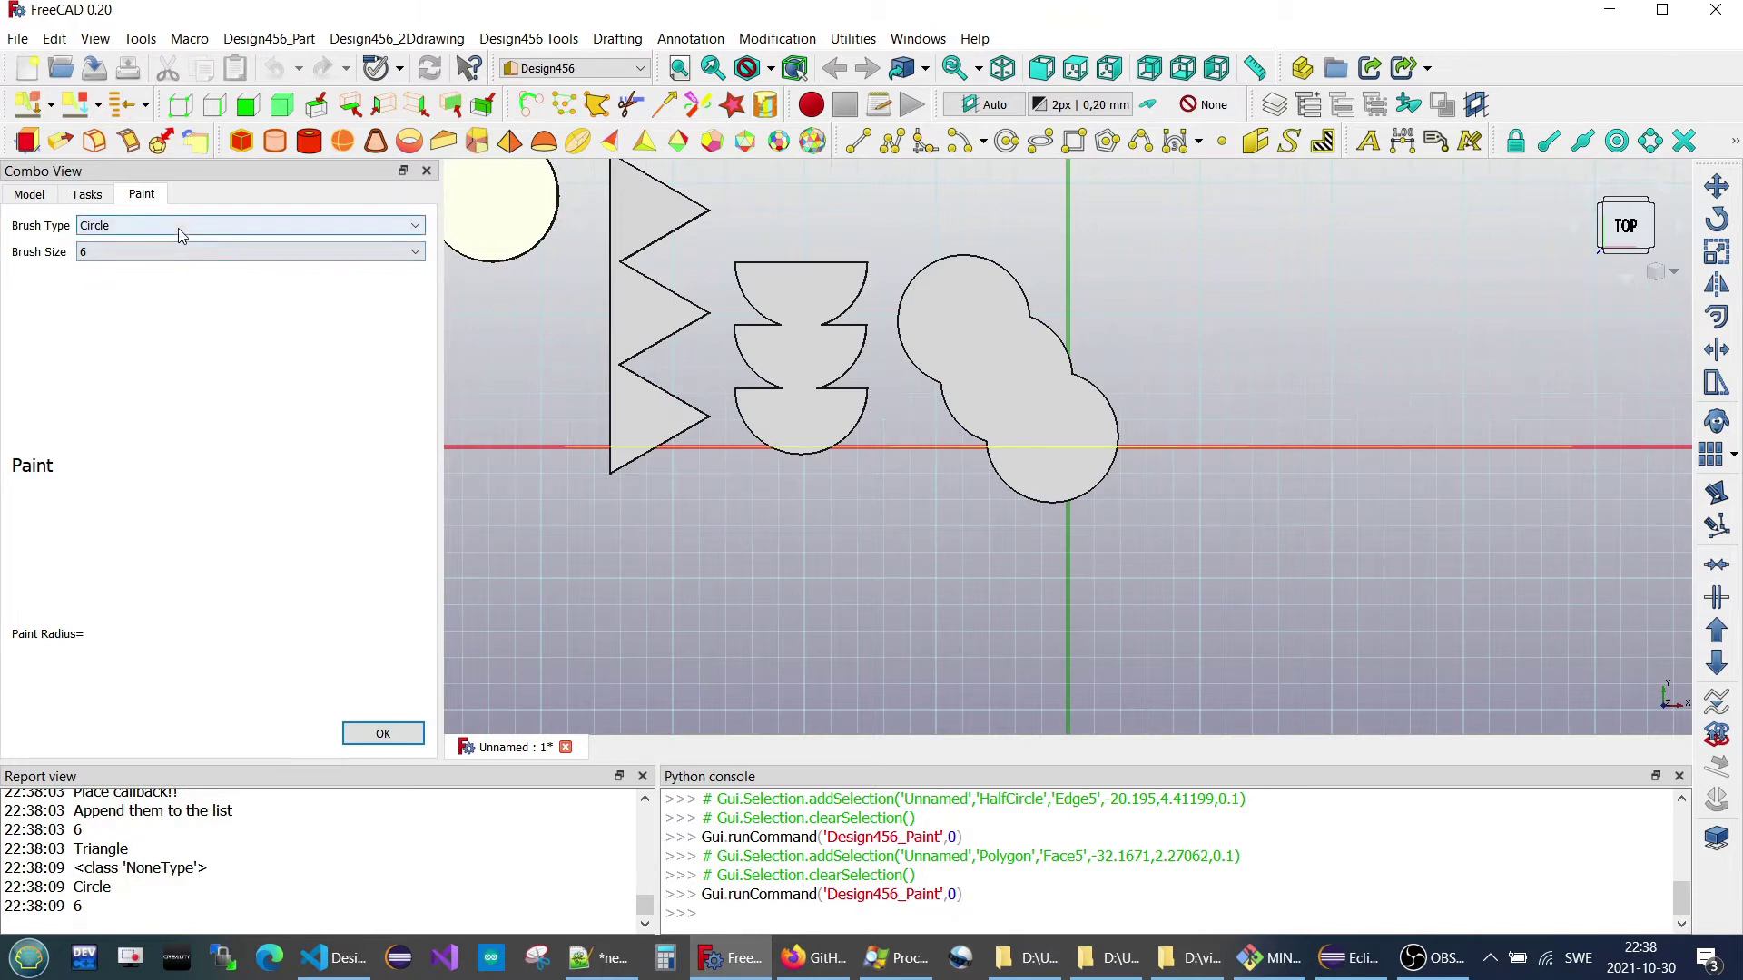
left_click(177, 227)
left_click(172, 287)
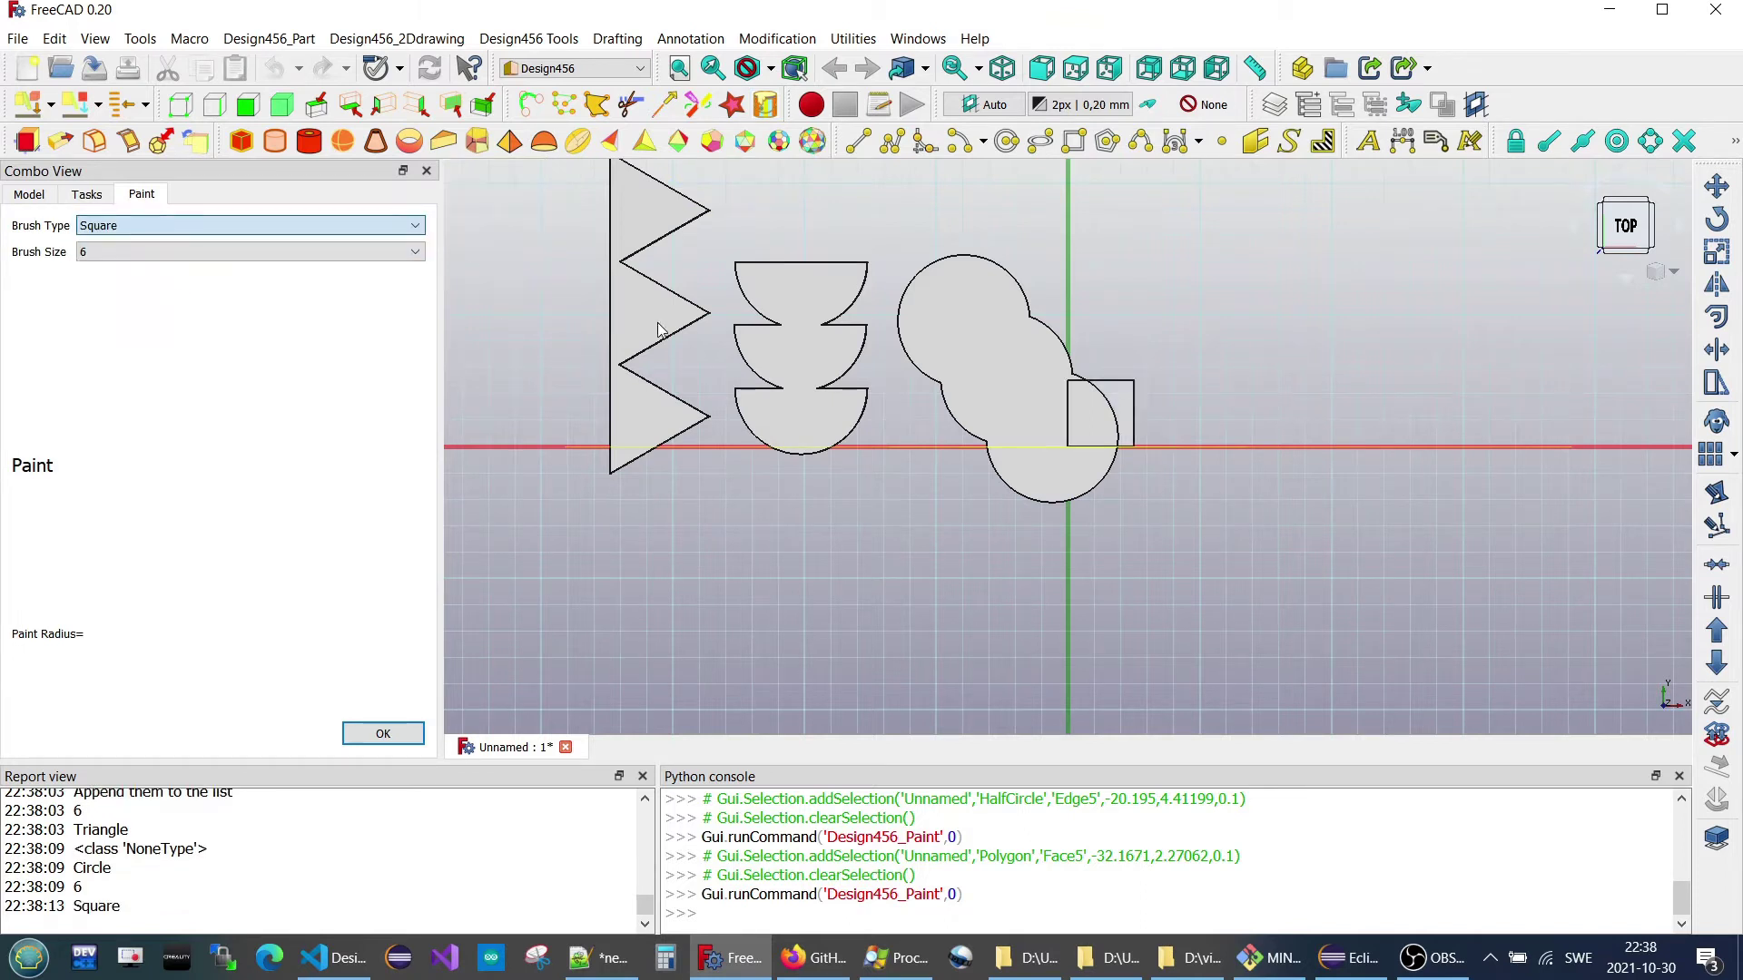
left_click(1186, 300)
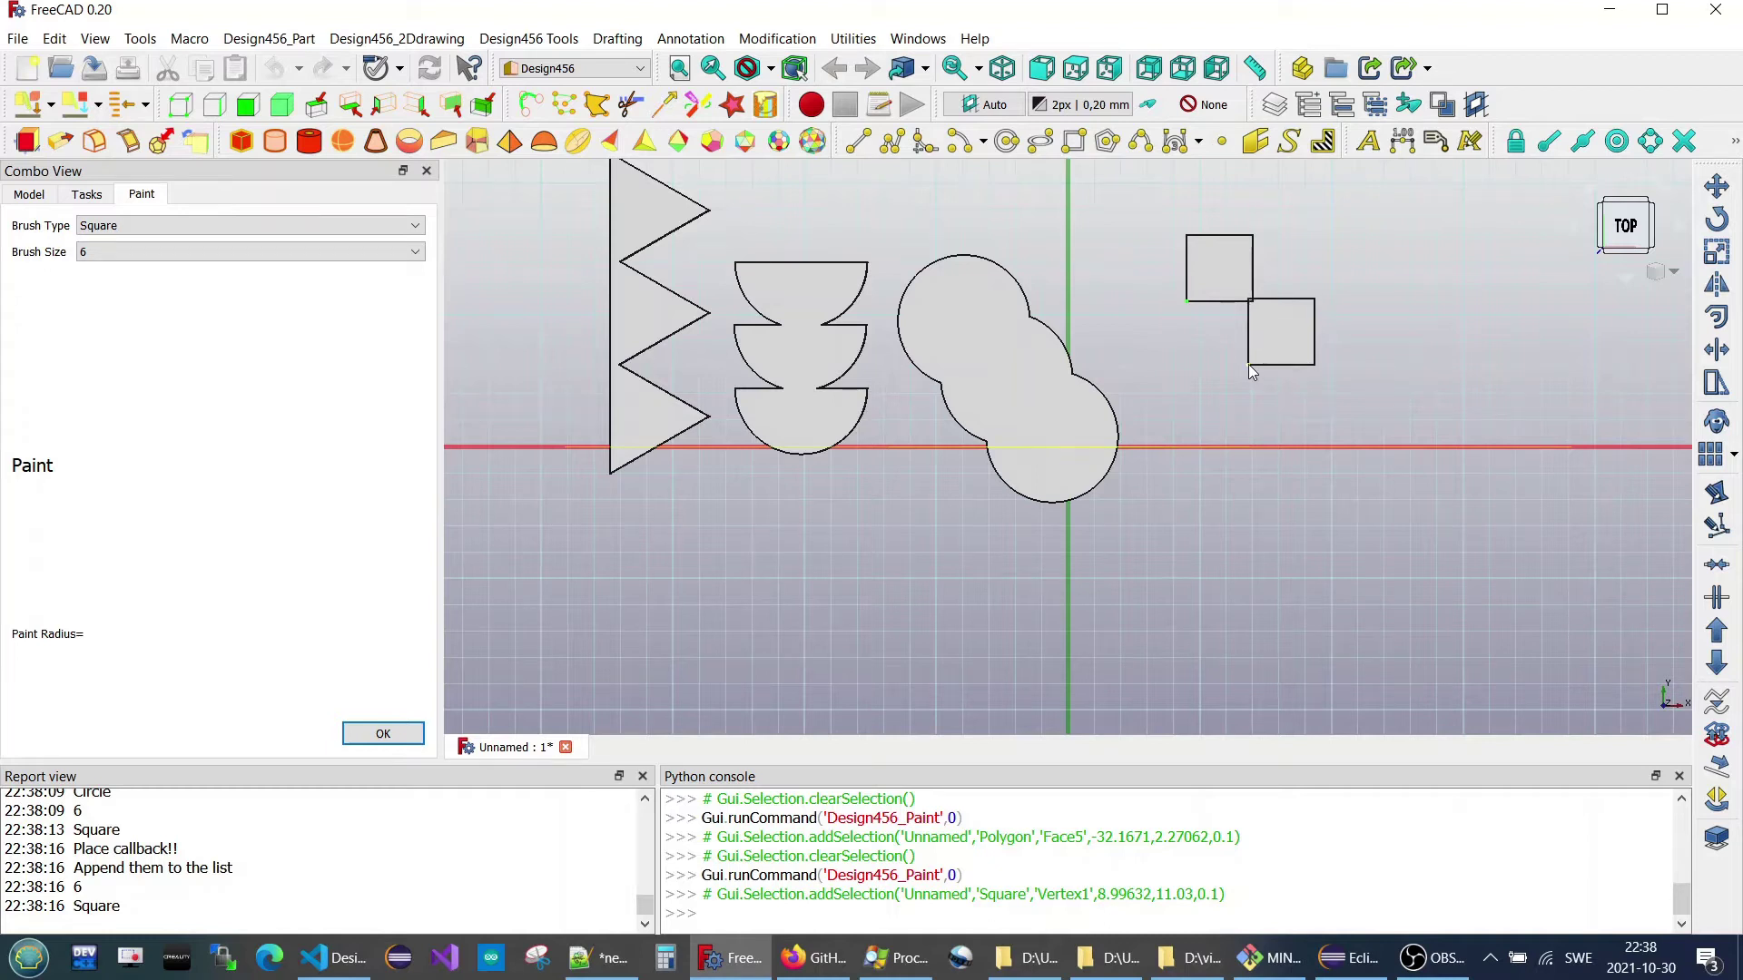
left_click(1249, 363)
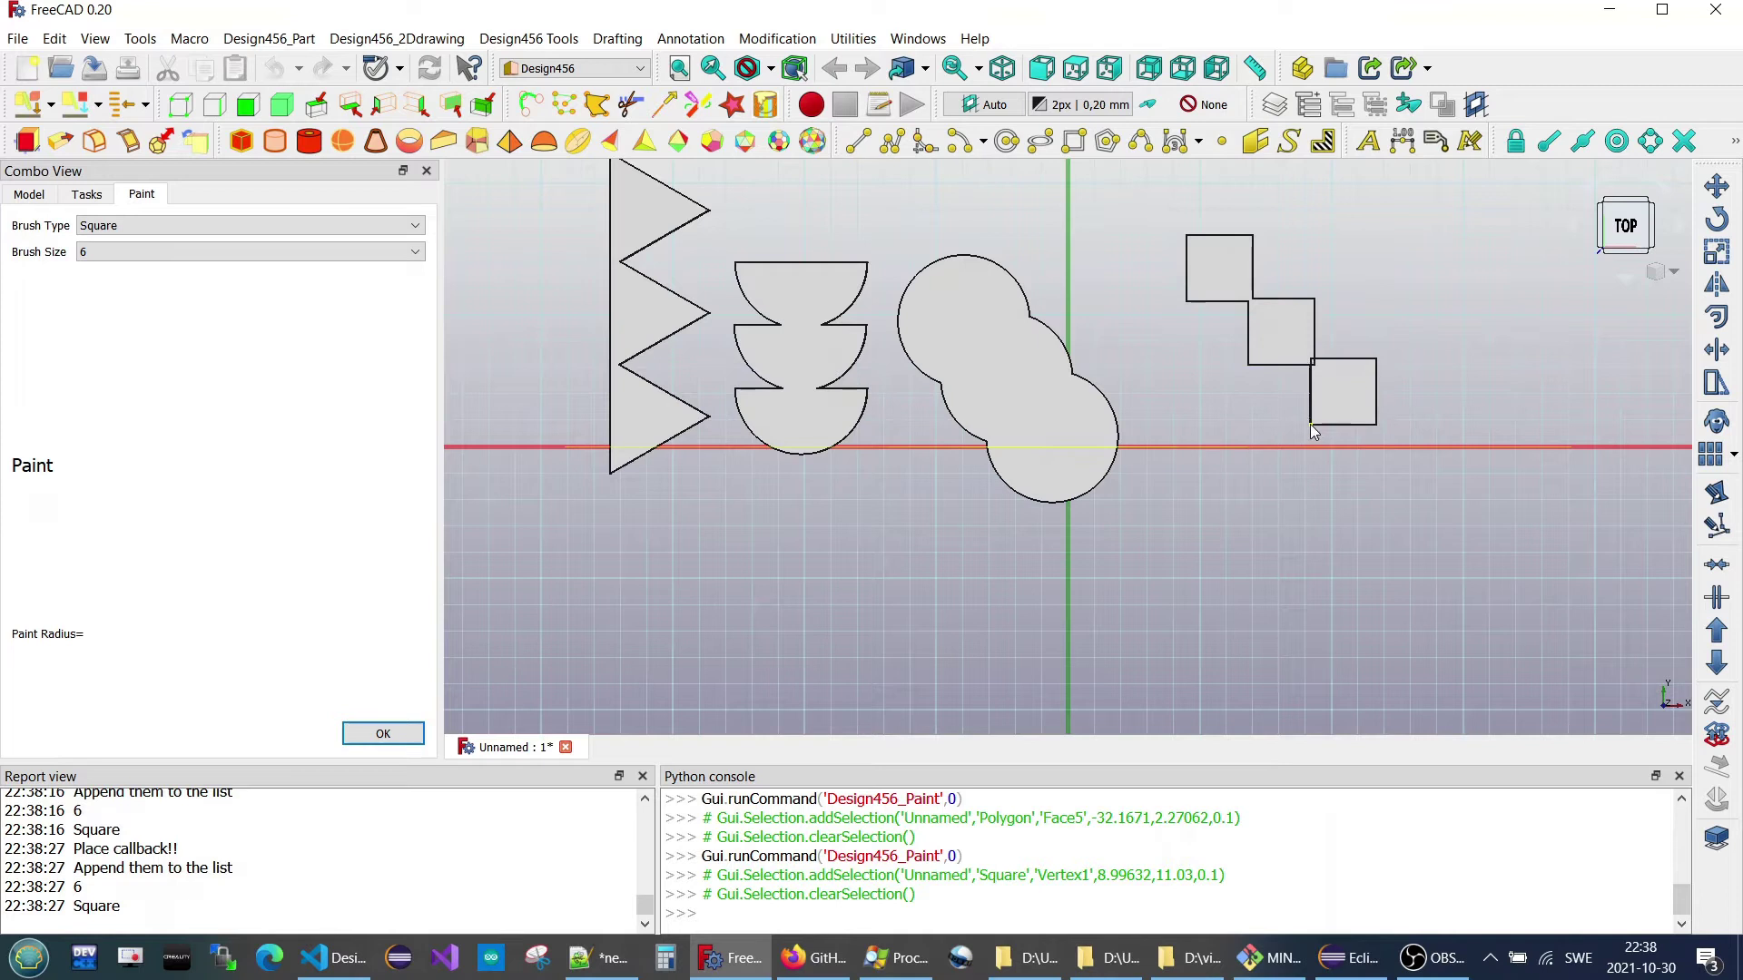
left_click(1309, 427)
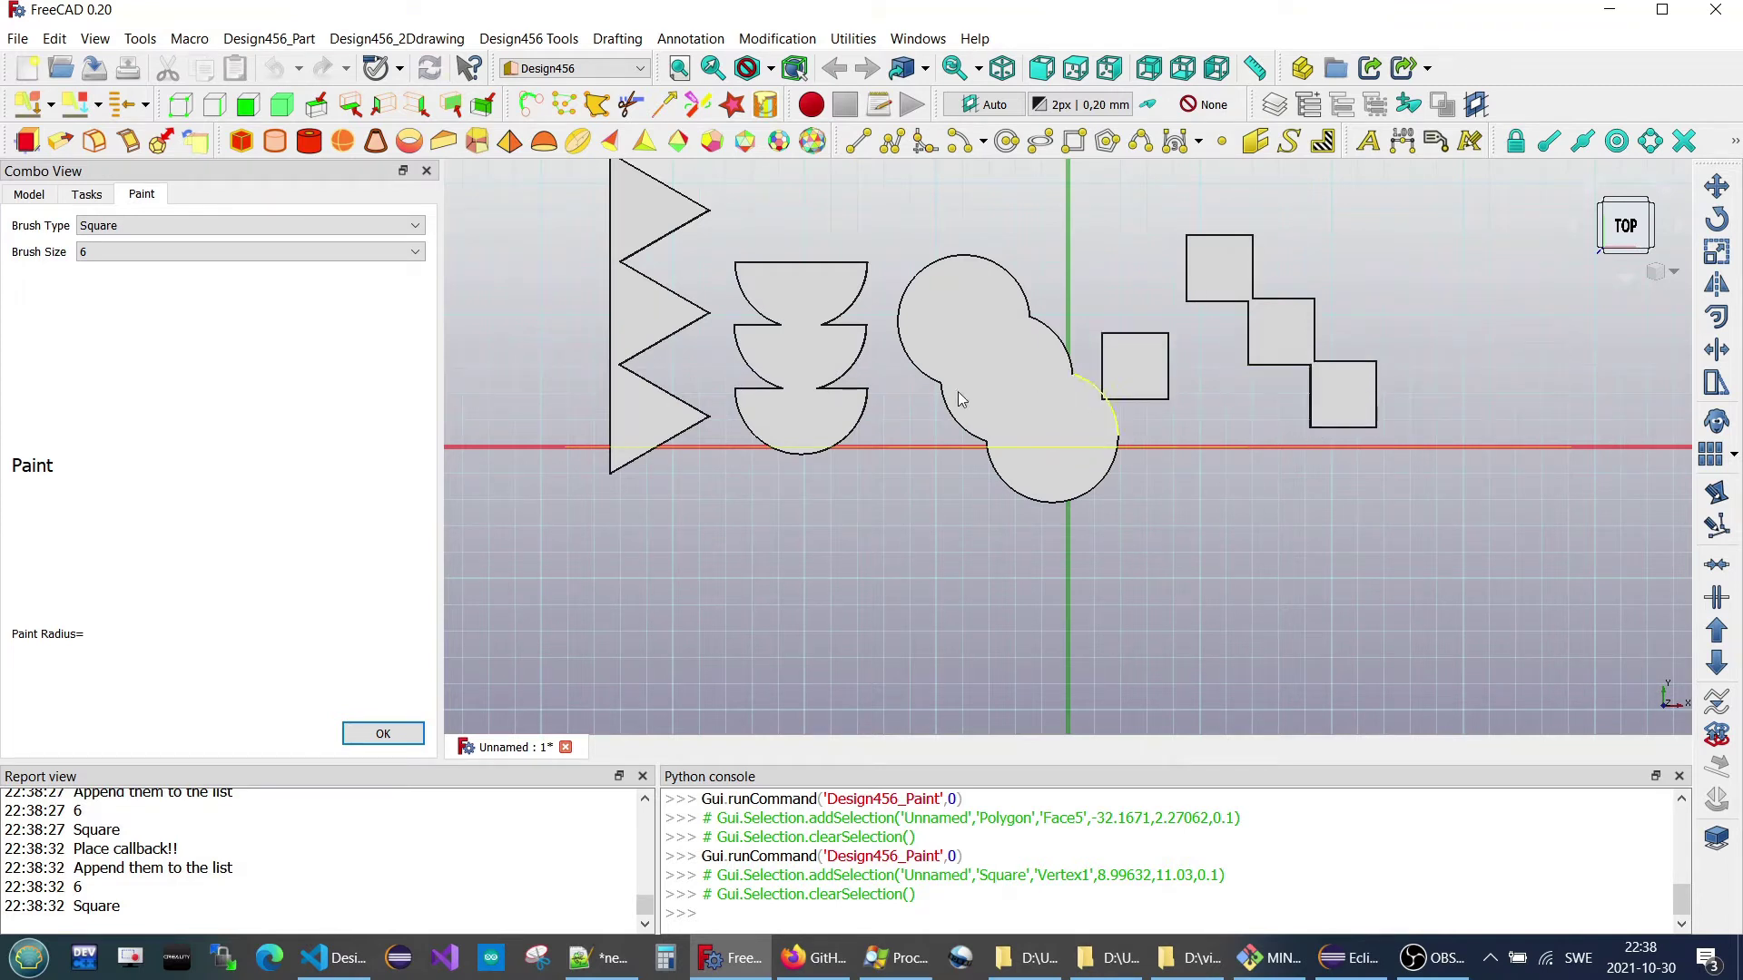
left_click(362, 740)
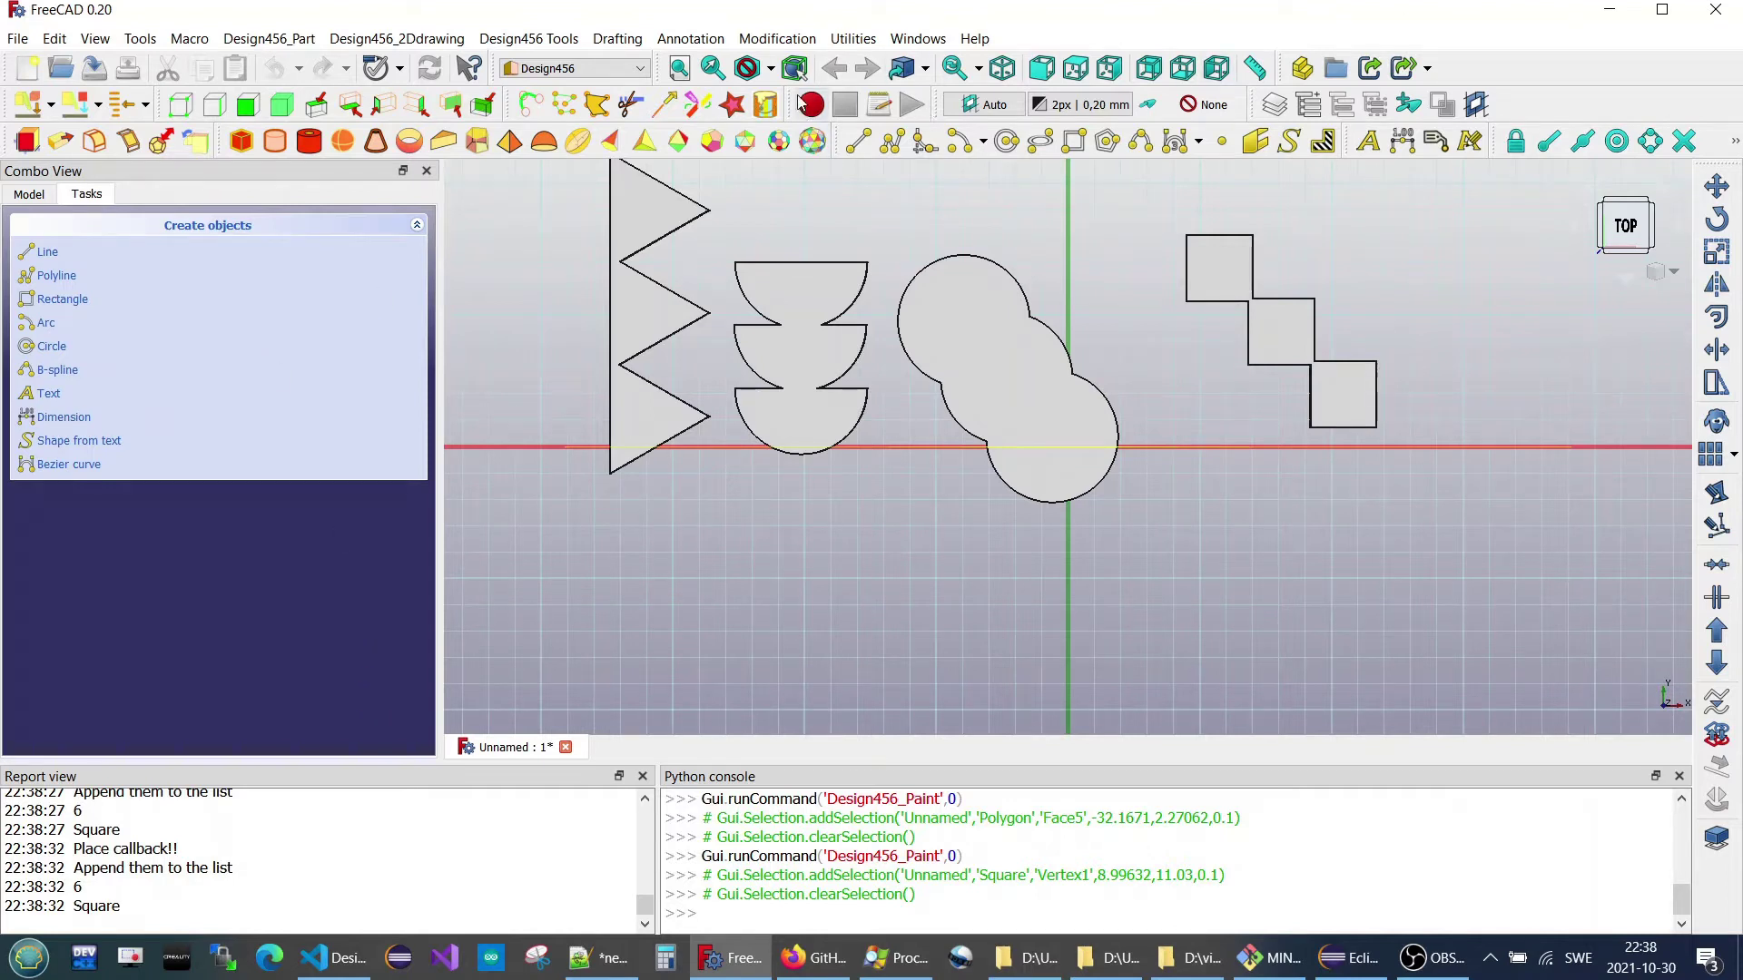
Paint three Four Sided diamond stamps stacked vertically below the half circles.
left_click(765, 105)
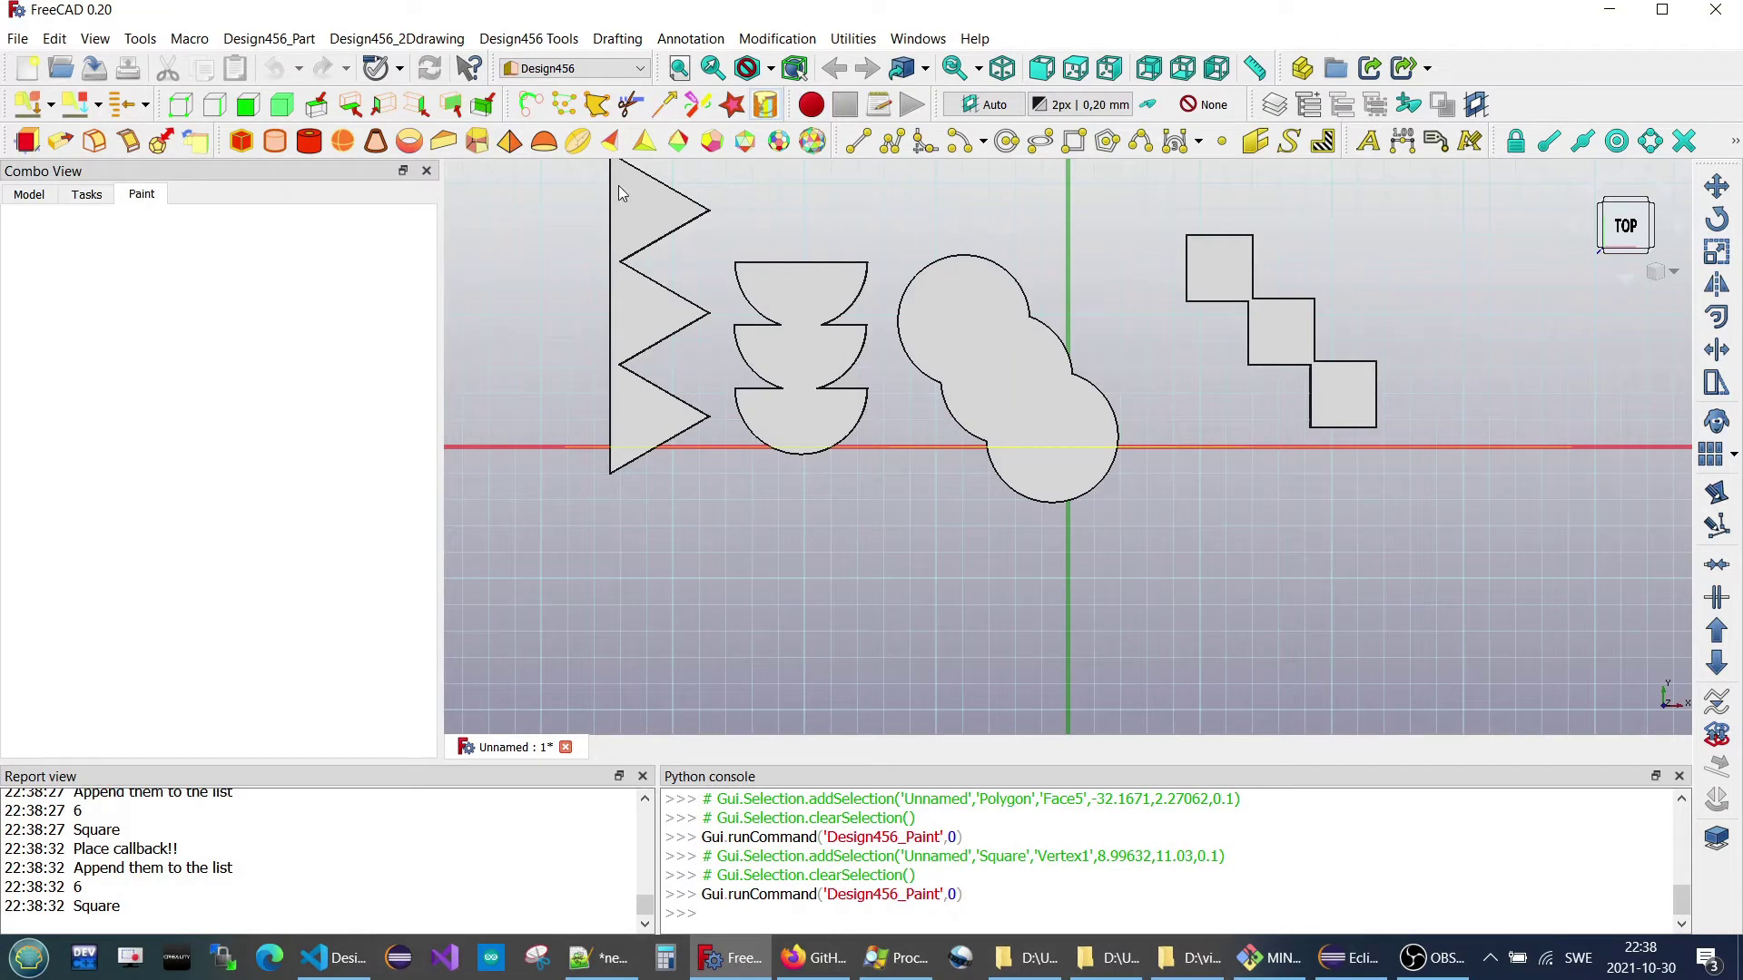
left_click(333, 228)
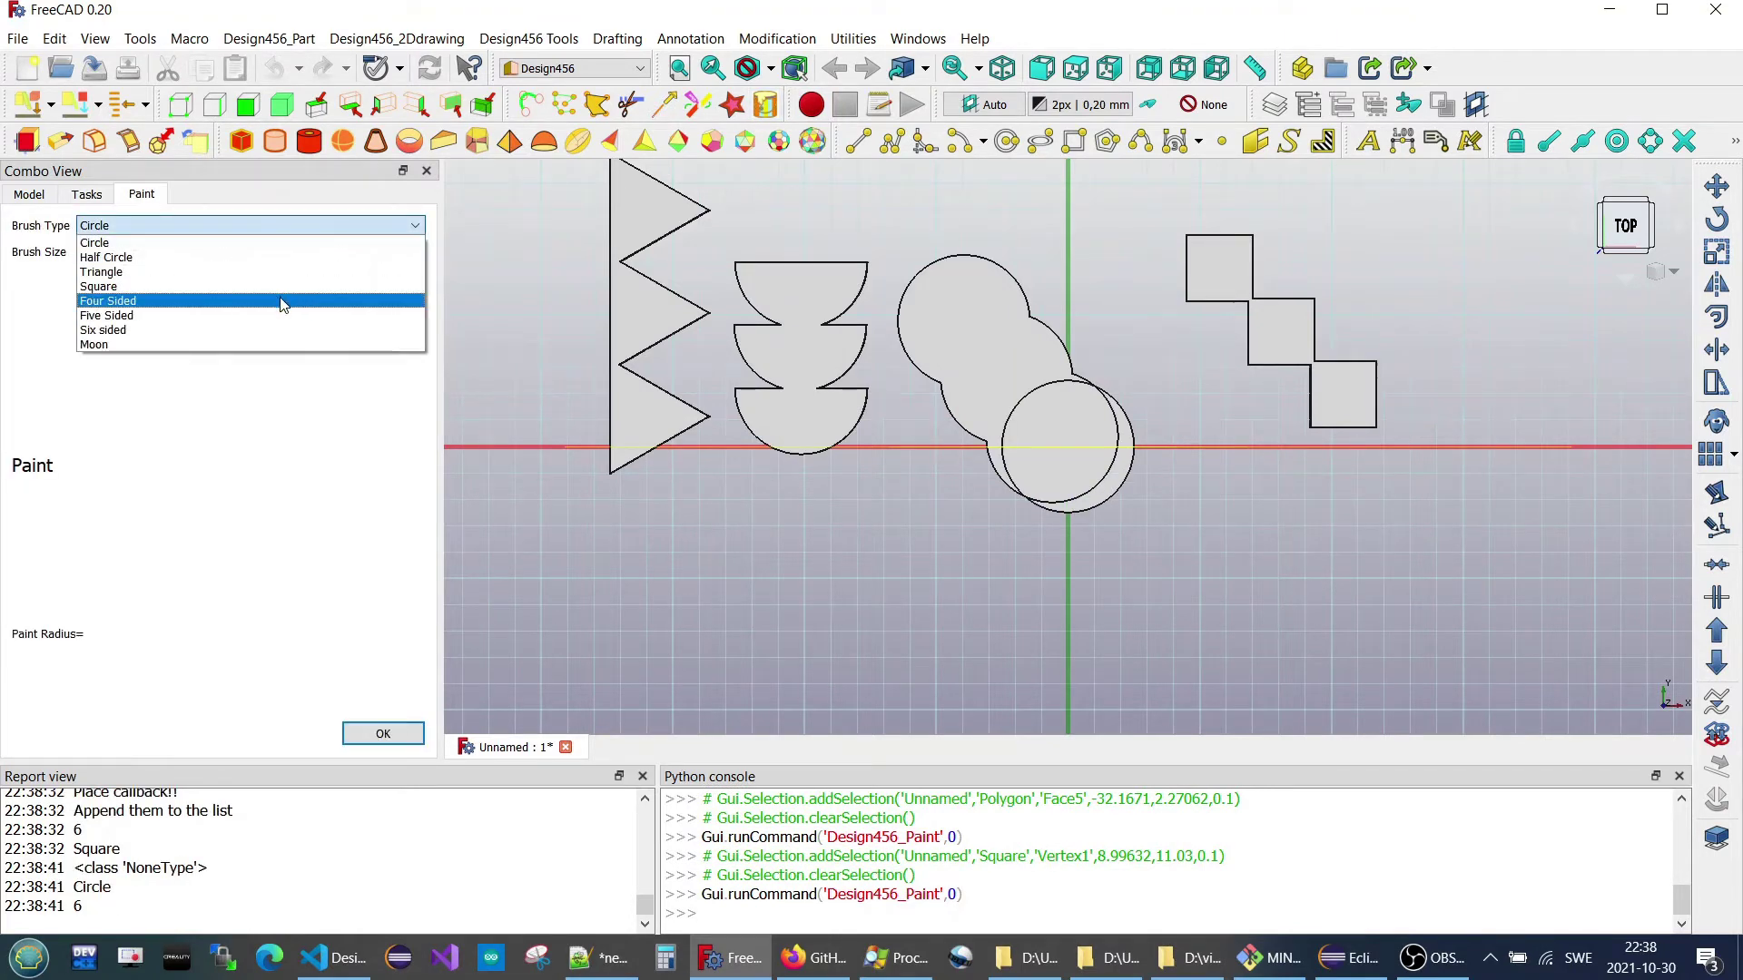
left_click(283, 300)
left_click(912, 487)
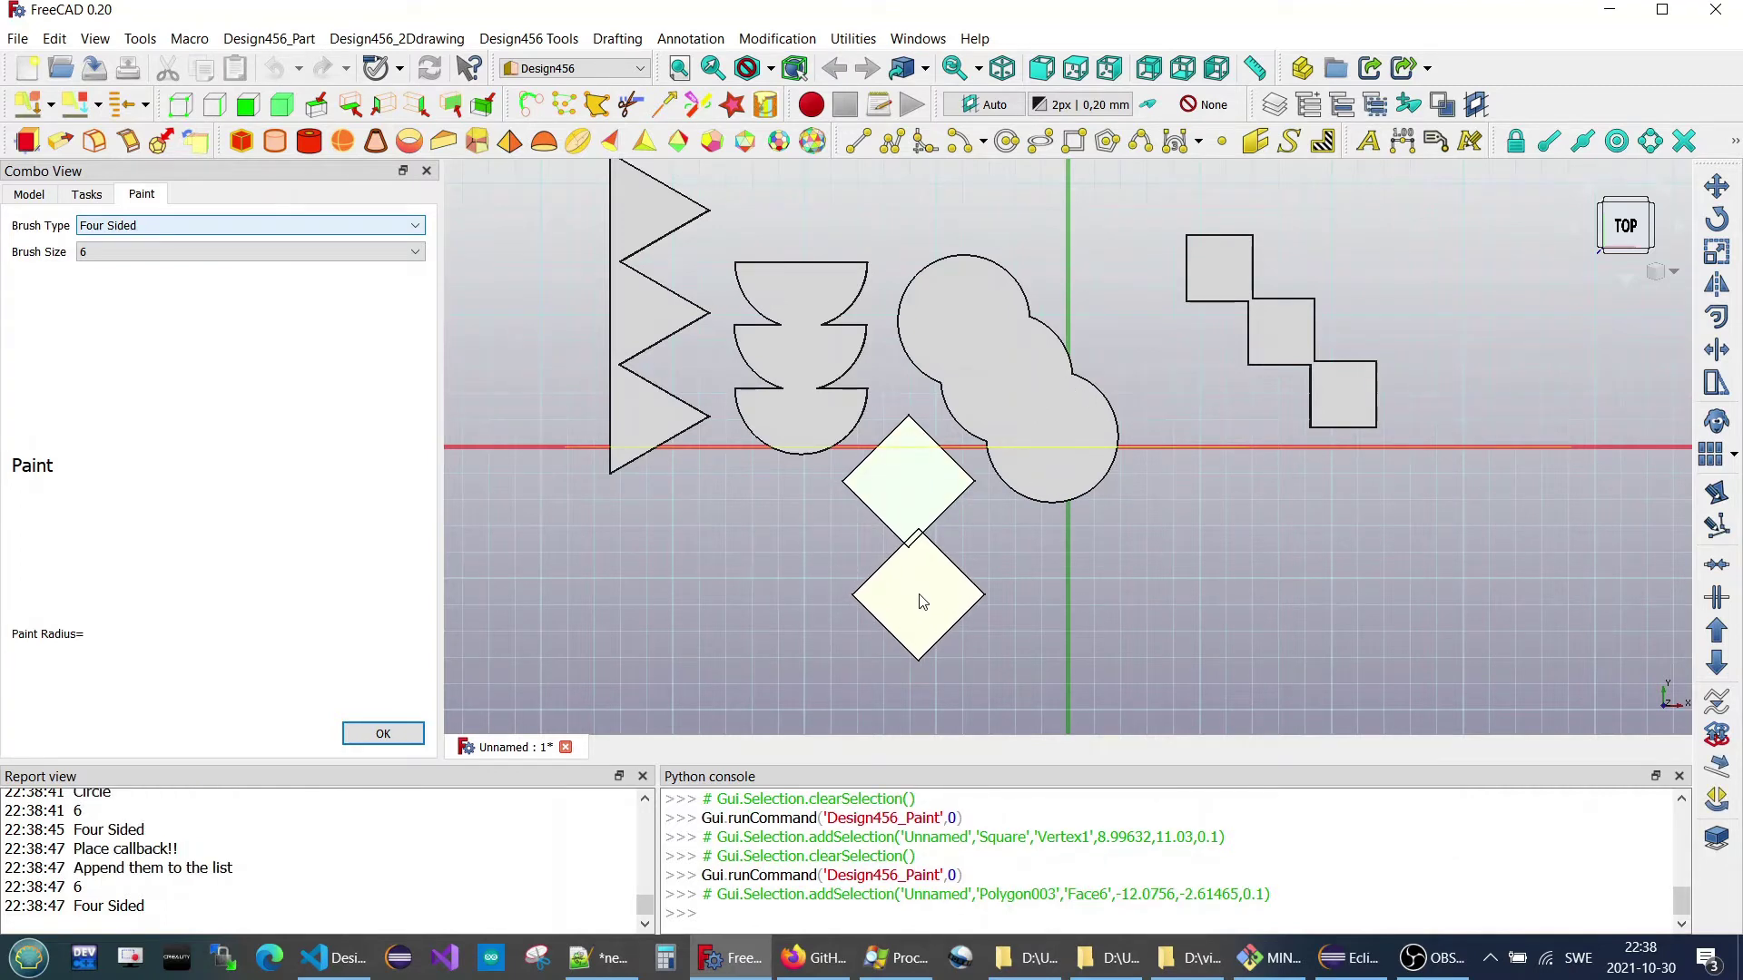
left_click(912, 610)
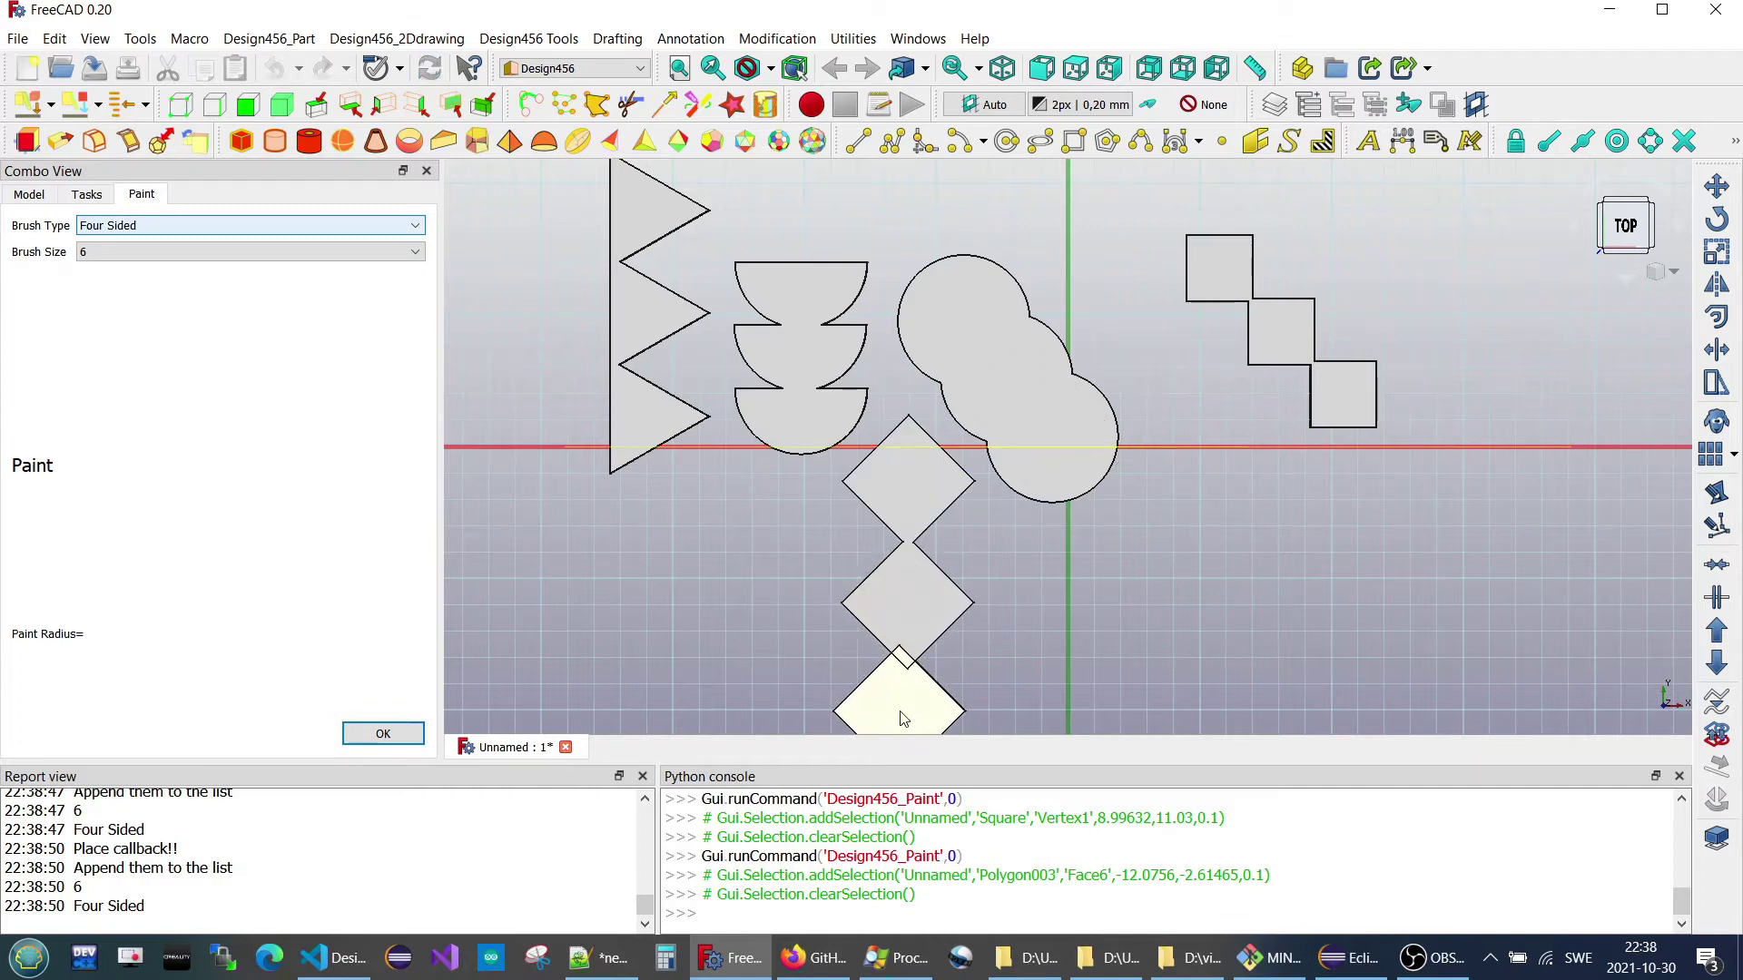
left_click(909, 724)
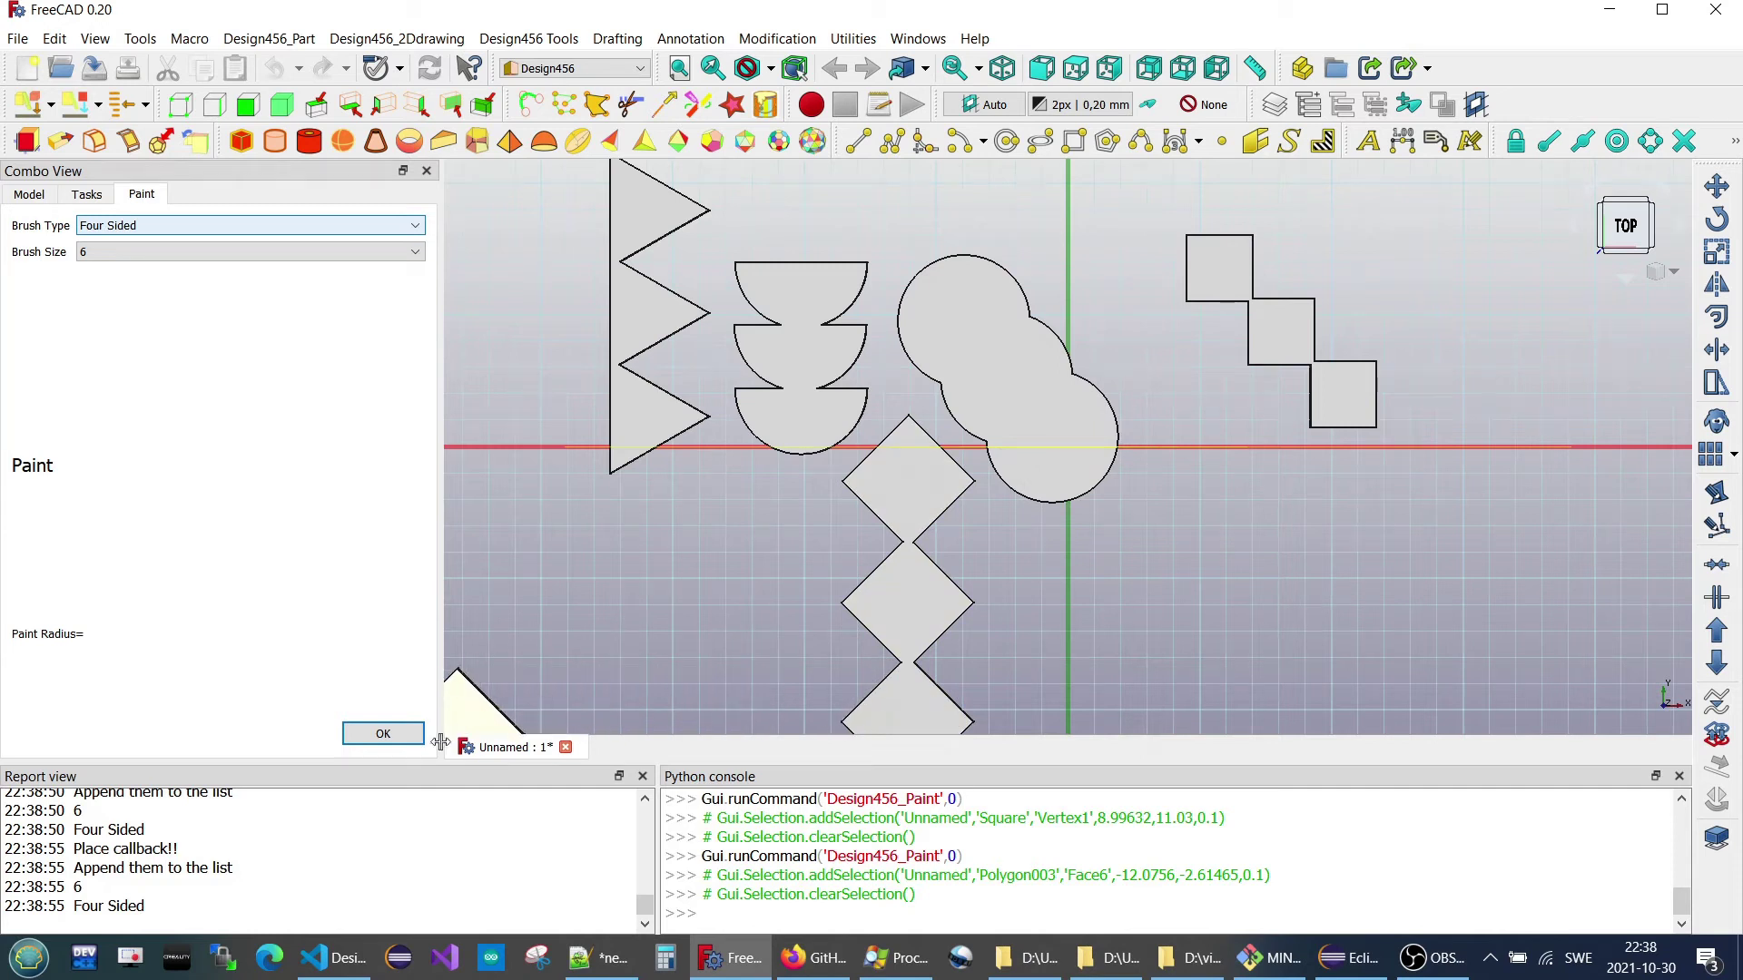
left_click(383, 733)
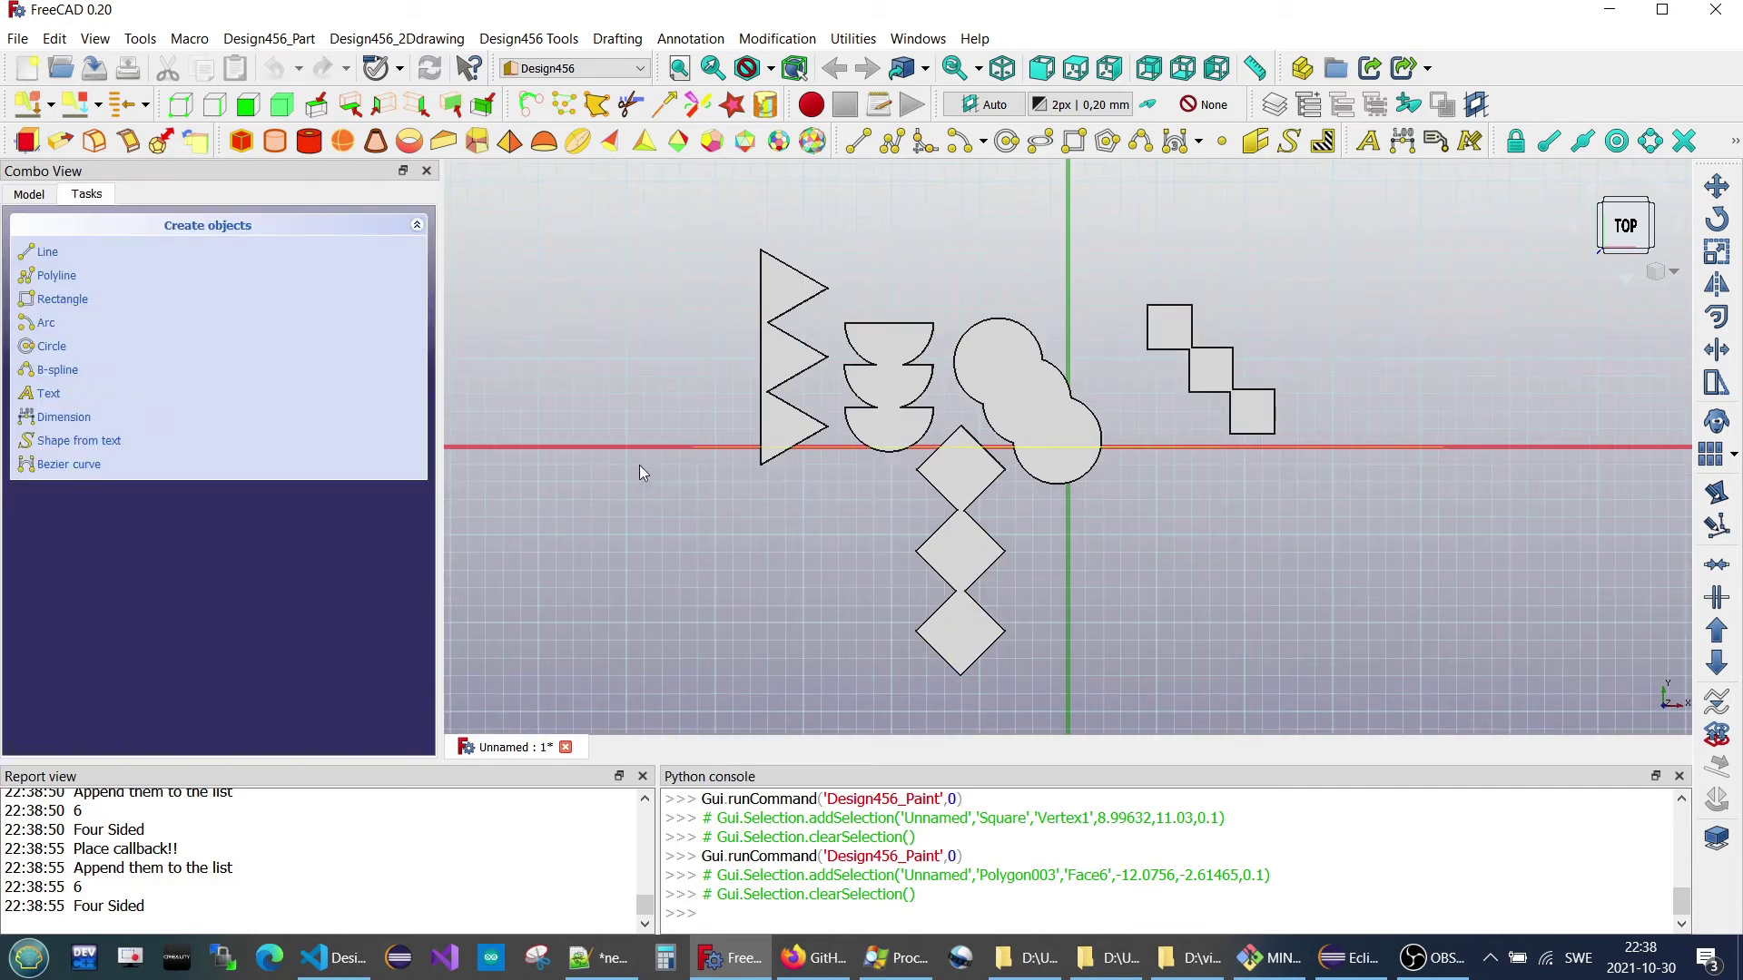
Paint three Five Sided pentagon stamps stacked vertically left of the triangles.
left_click(765, 105)
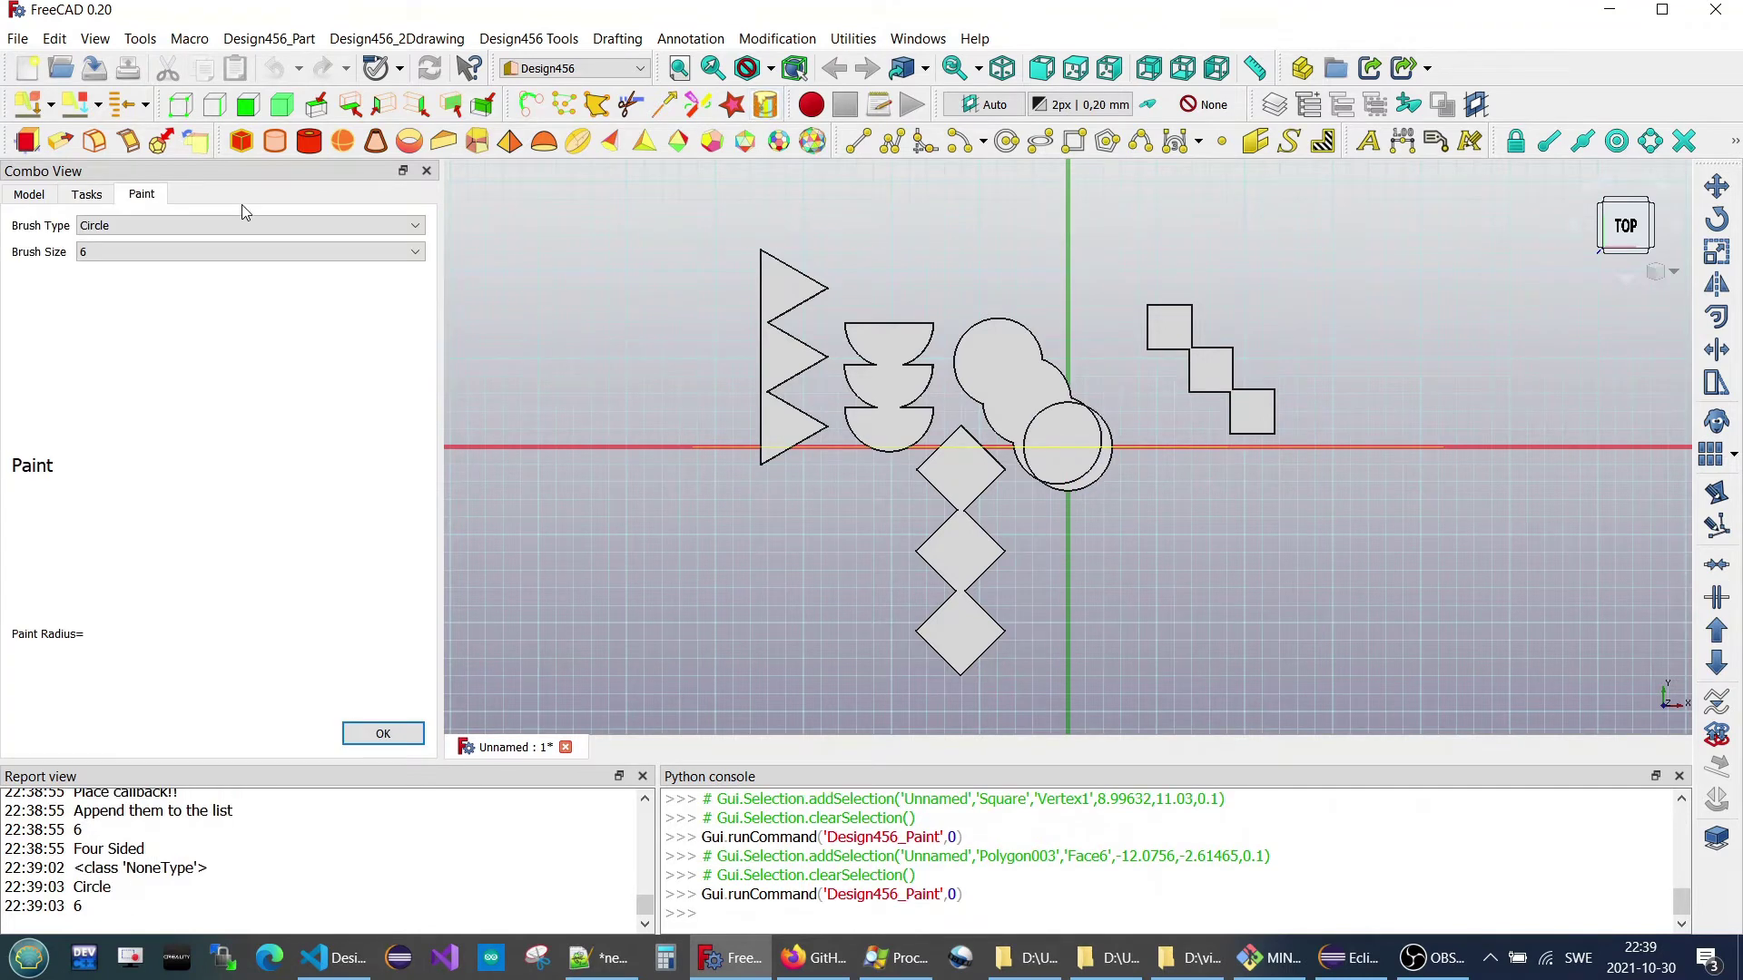
left_click(258, 226)
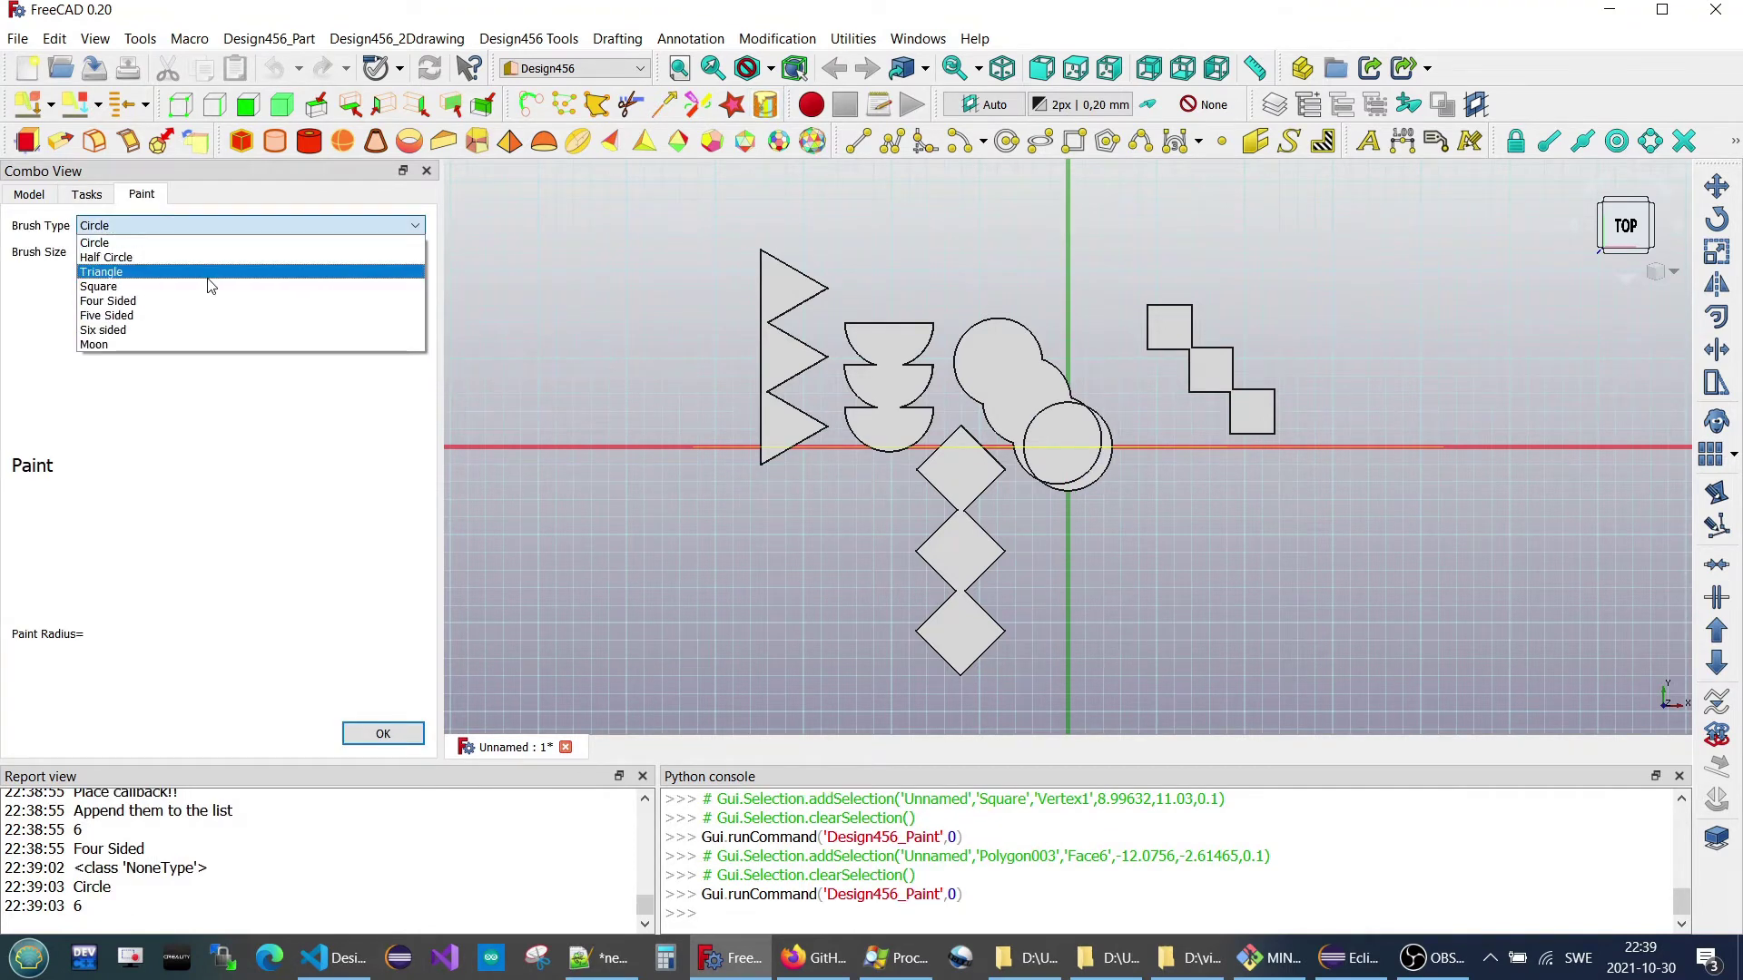
left_click(190, 320)
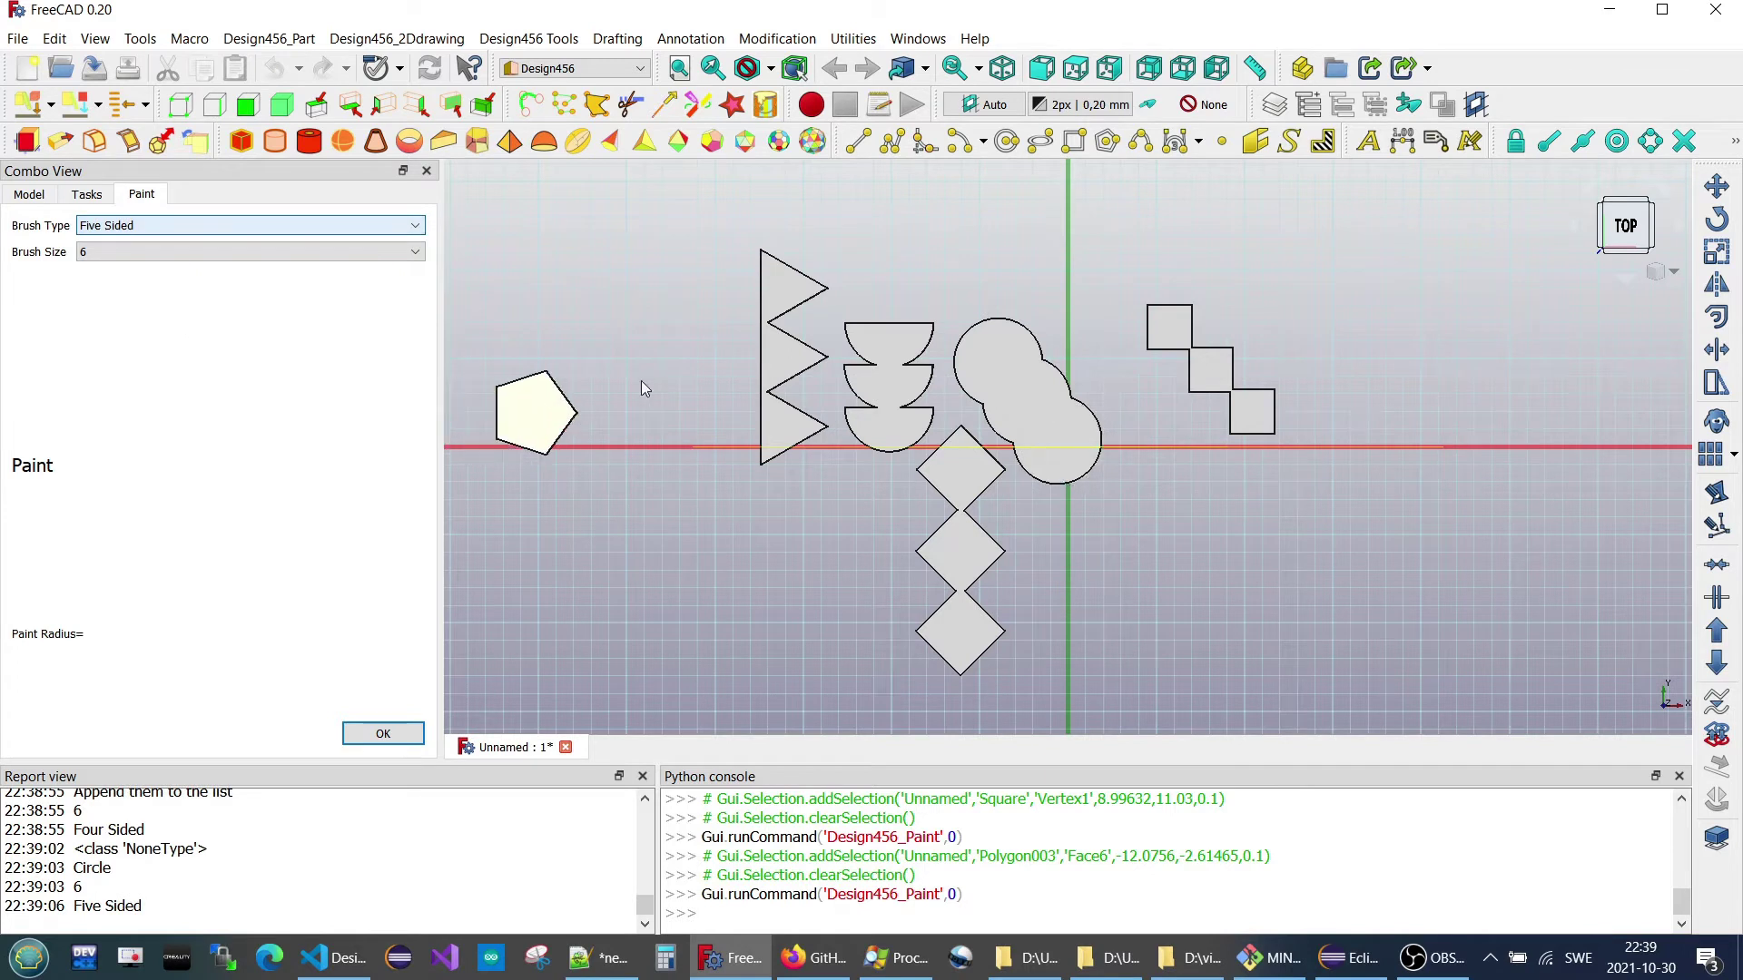
left_click(682, 355)
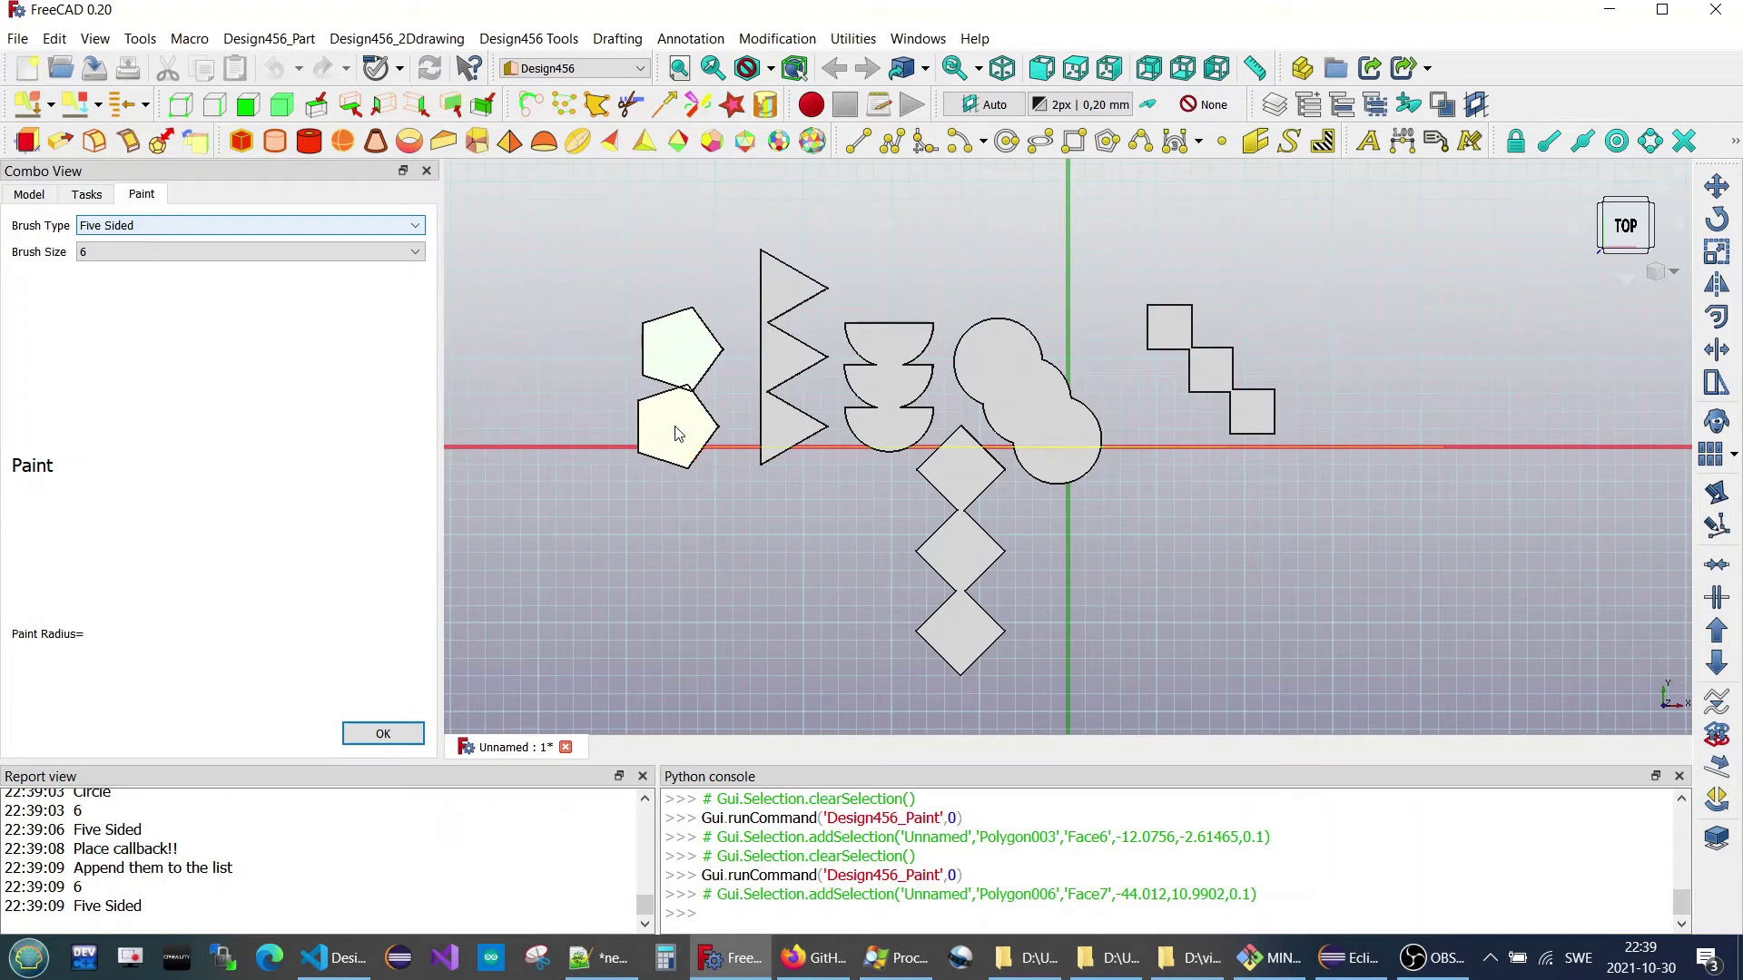
left_click(680, 434)
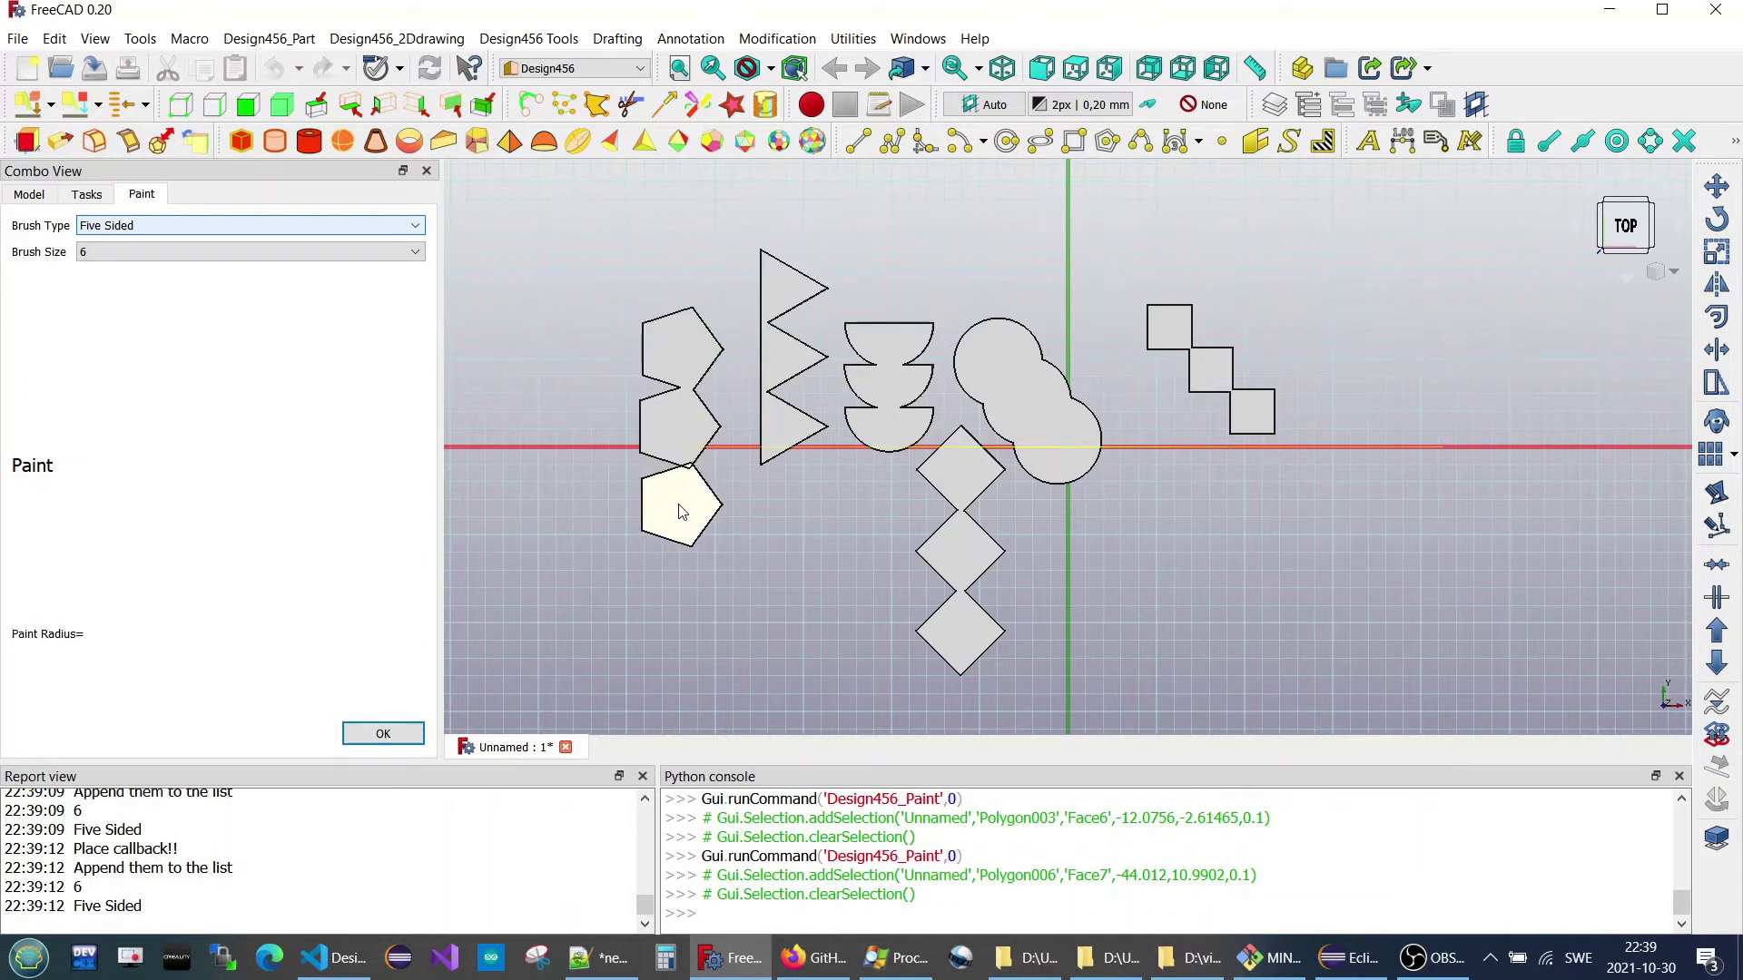
left_click(680, 507)
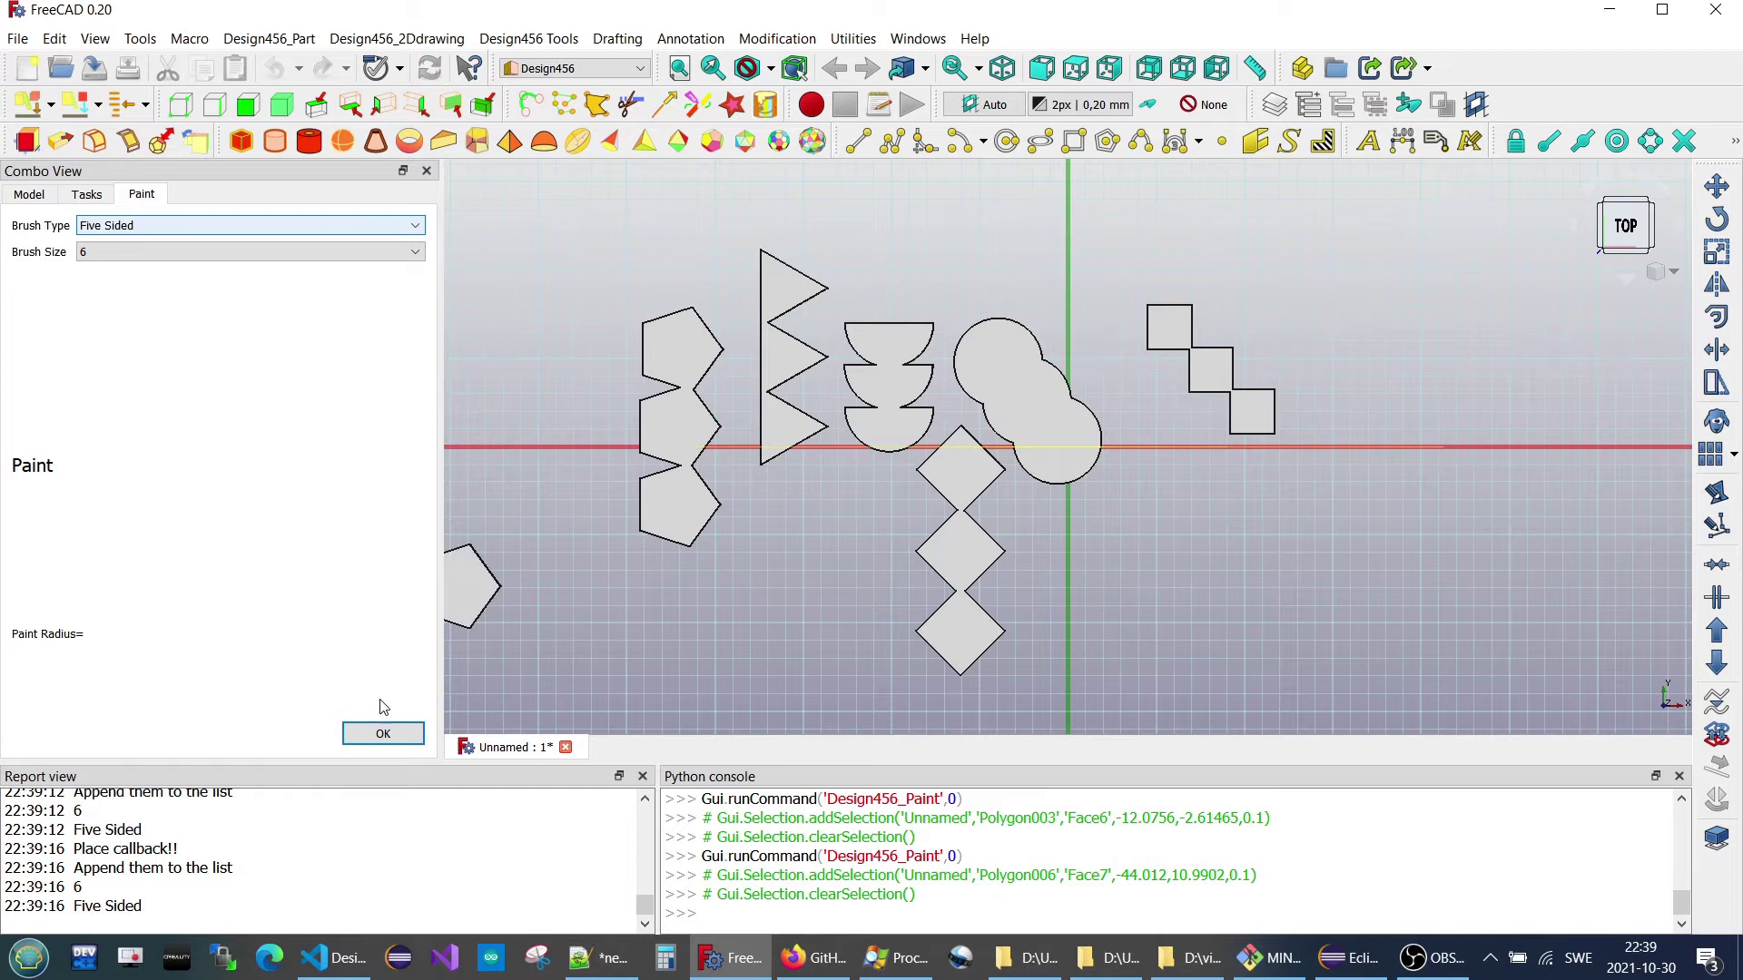
left_click(386, 733)
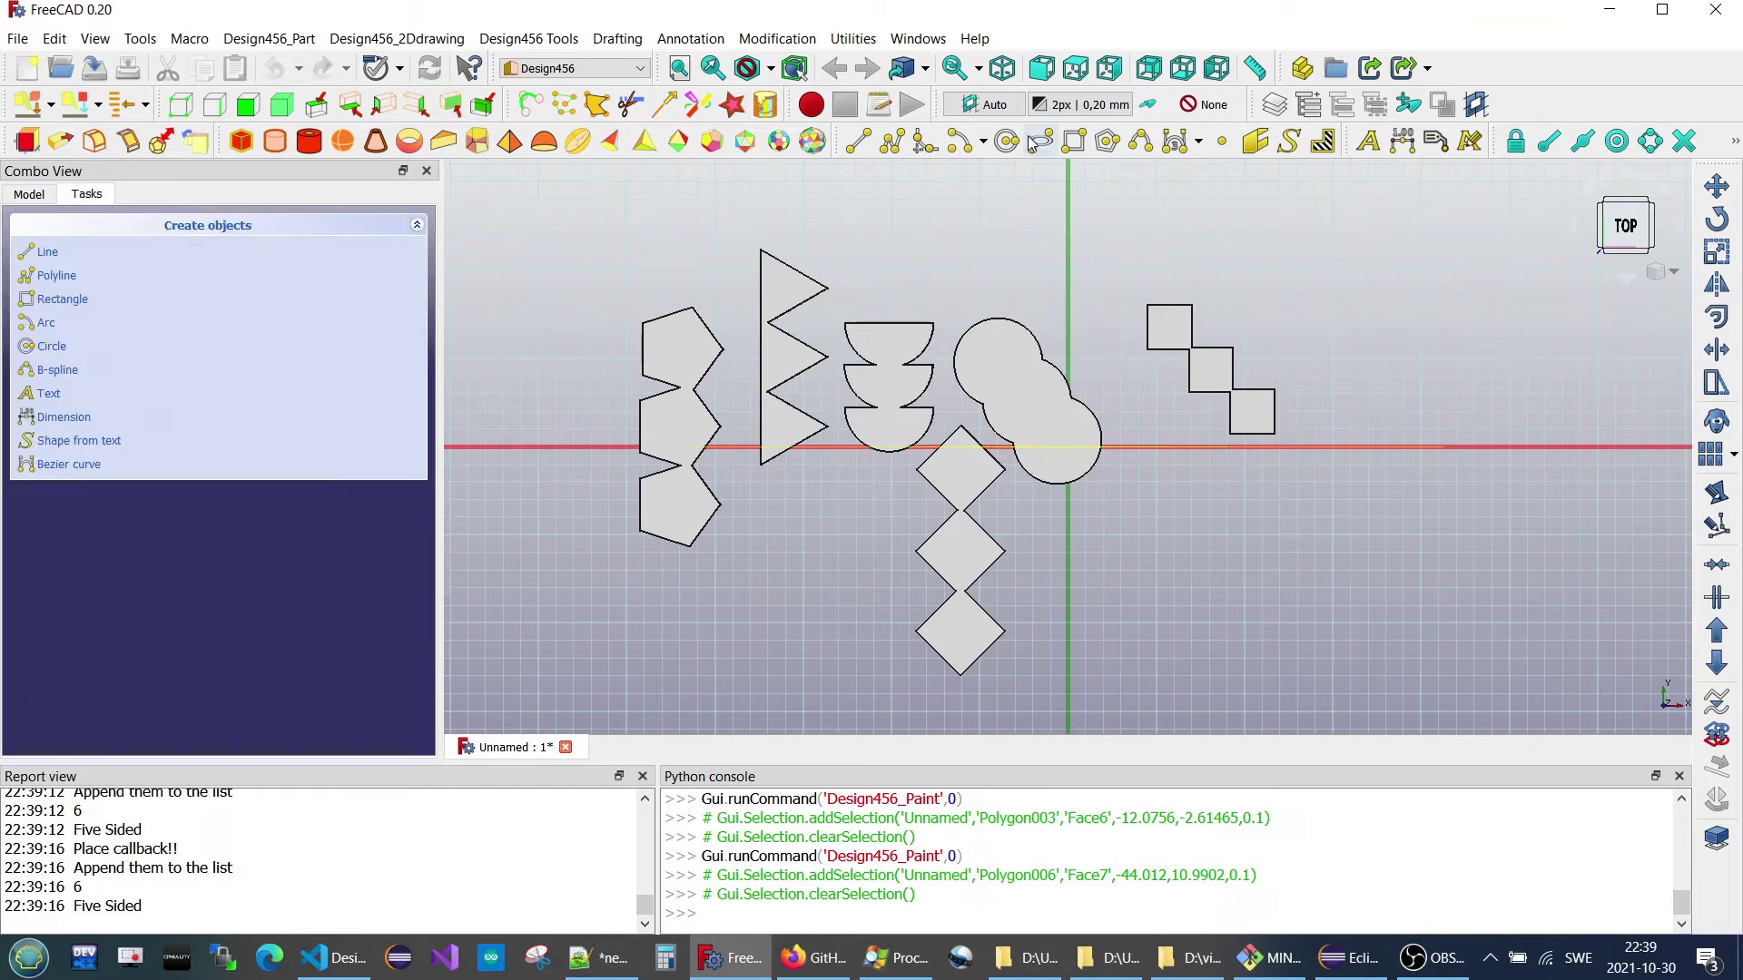
Paint three Six sided hexagon stamps stacked vertically left of the pentagons.
left_click(766, 104)
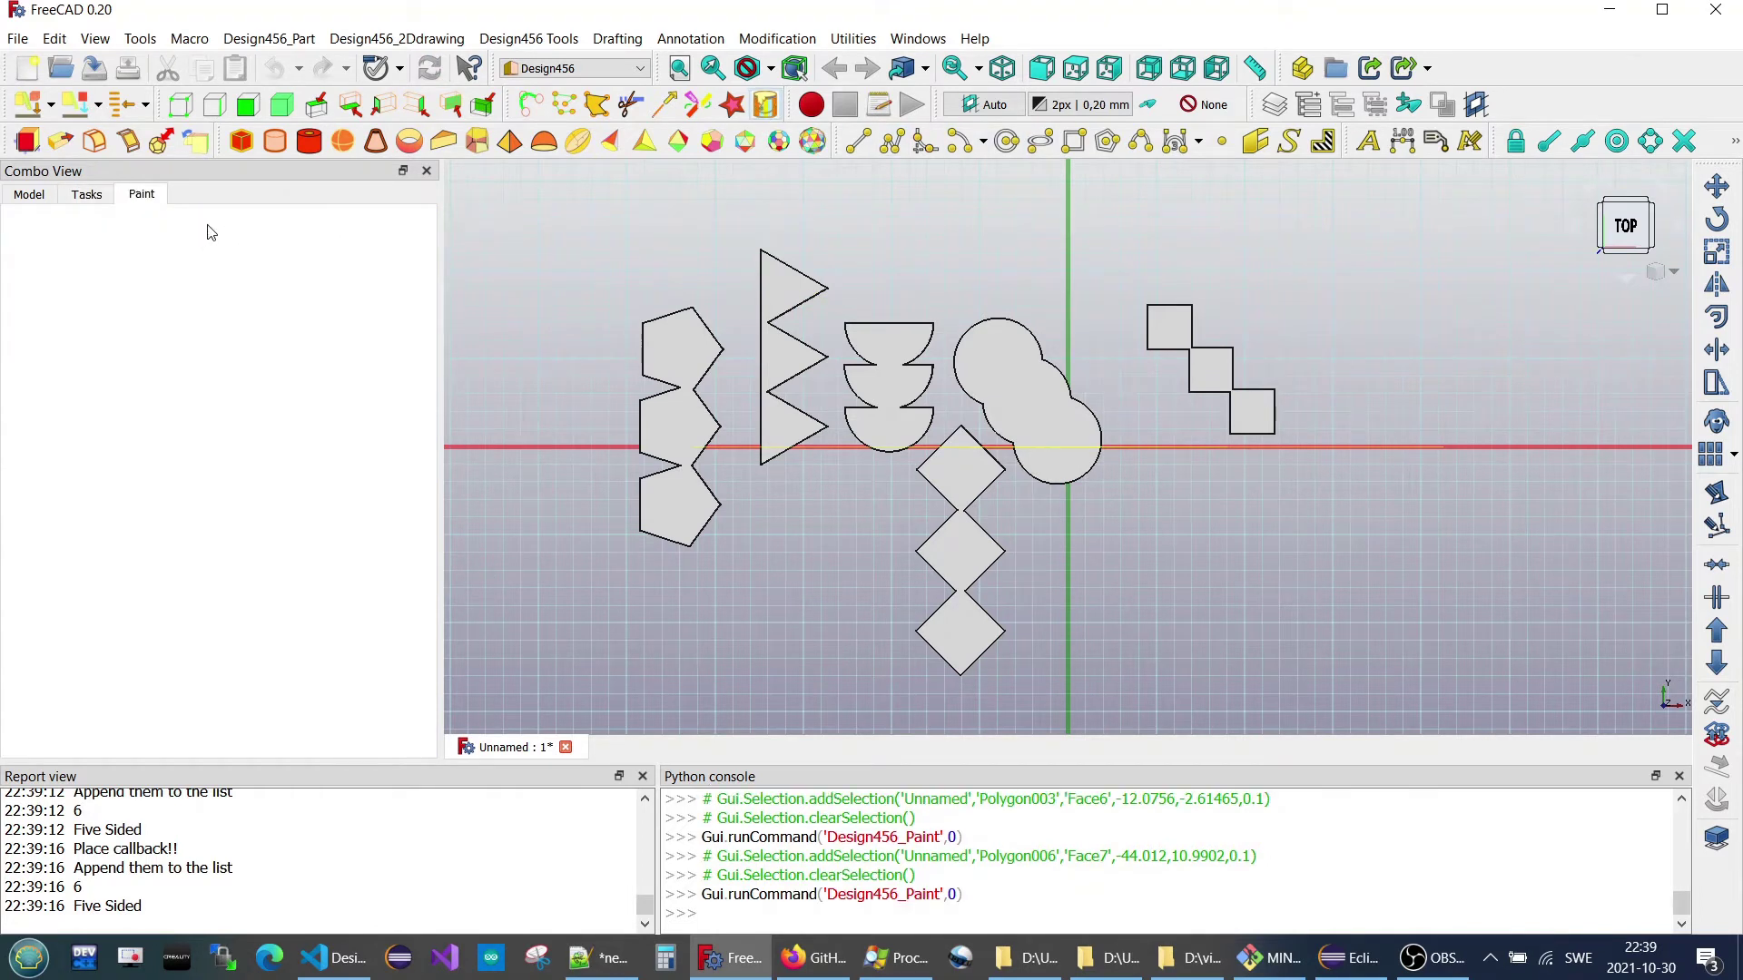
left_click(110, 255)
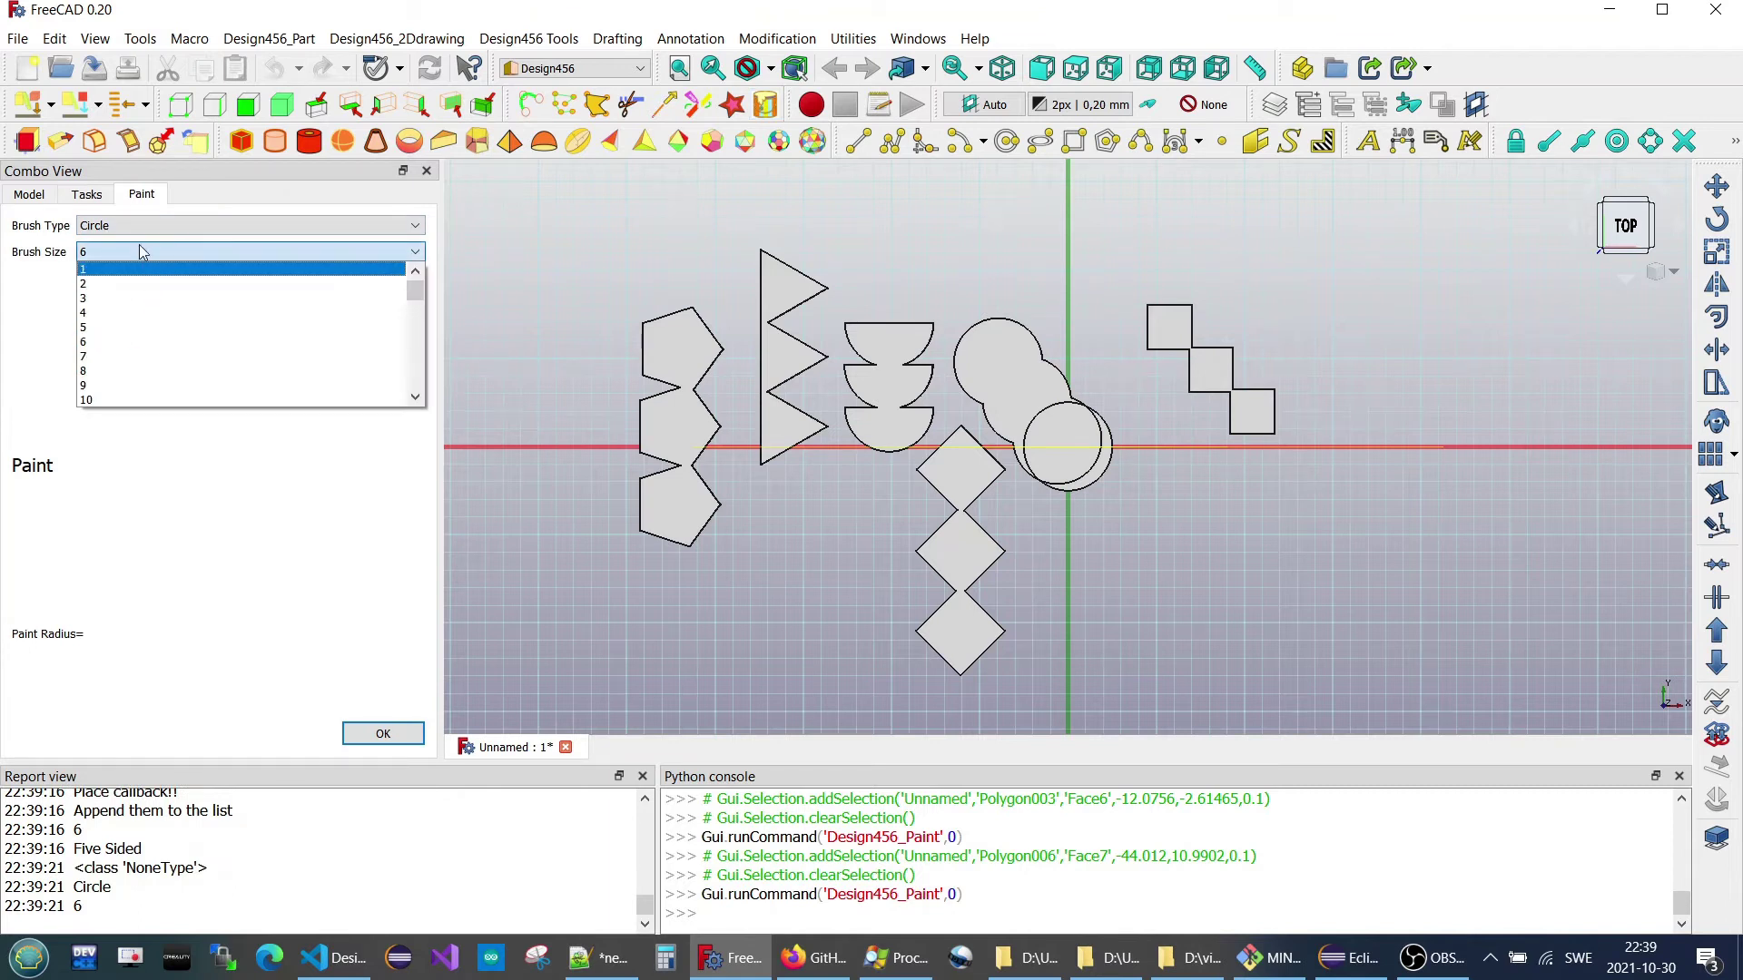
left_click(138, 243)
left_click(139, 225)
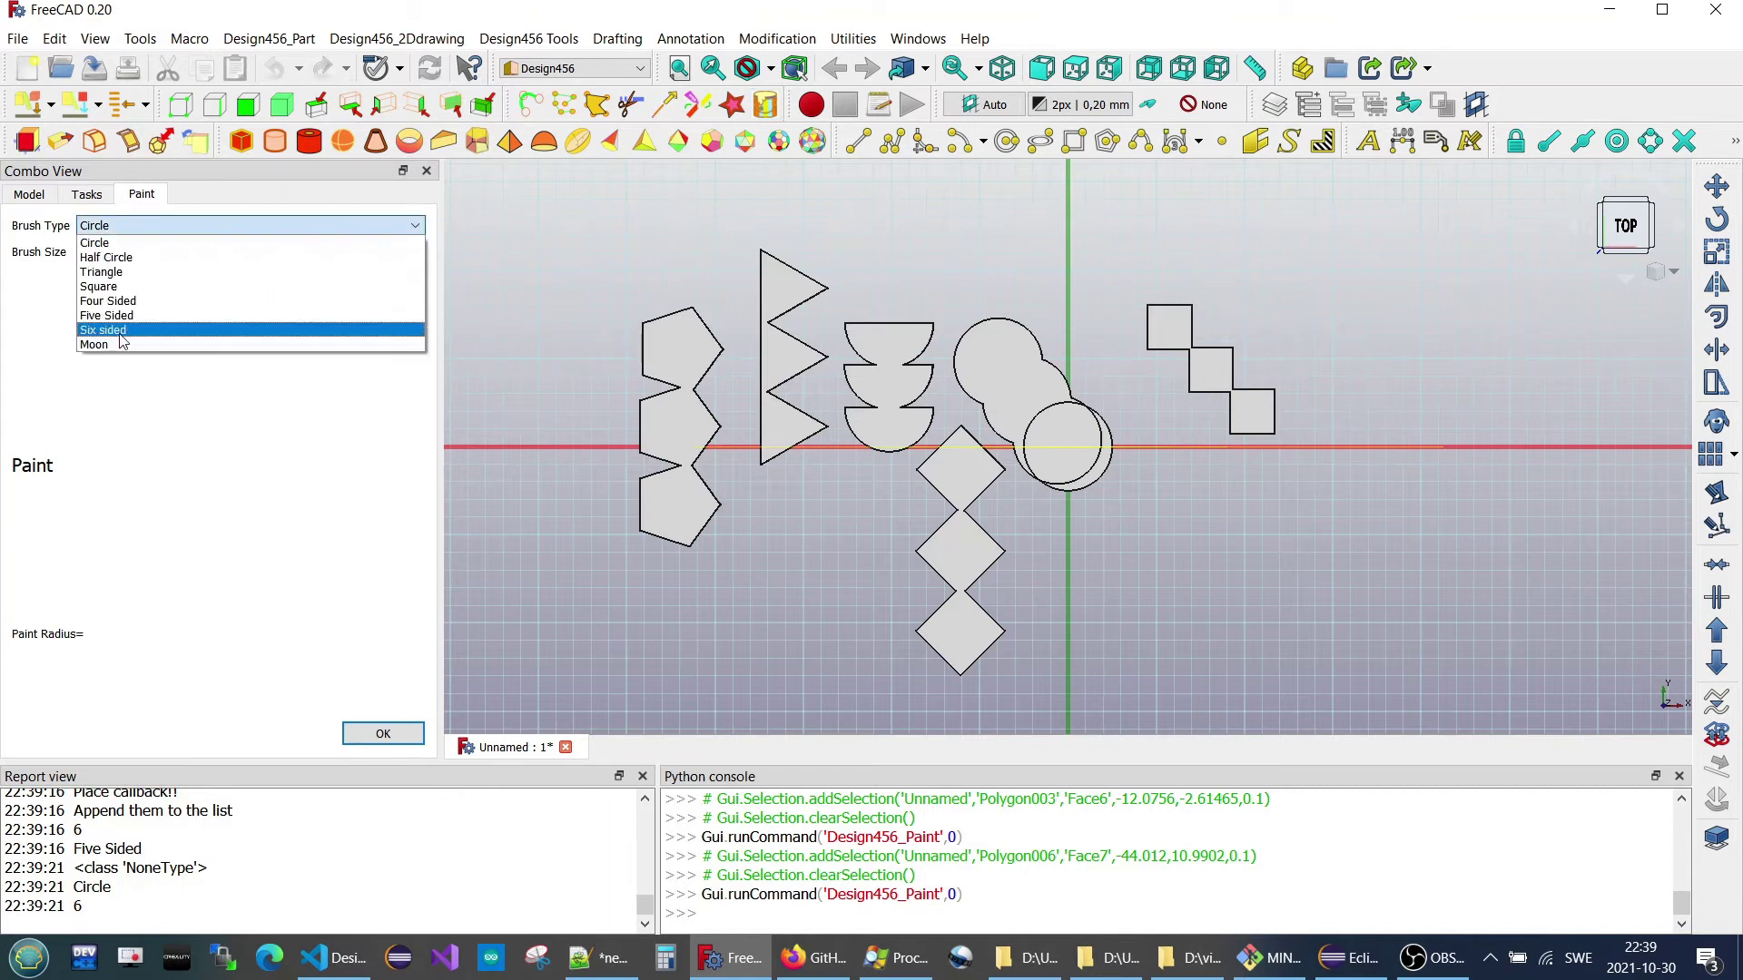
left_click(123, 331)
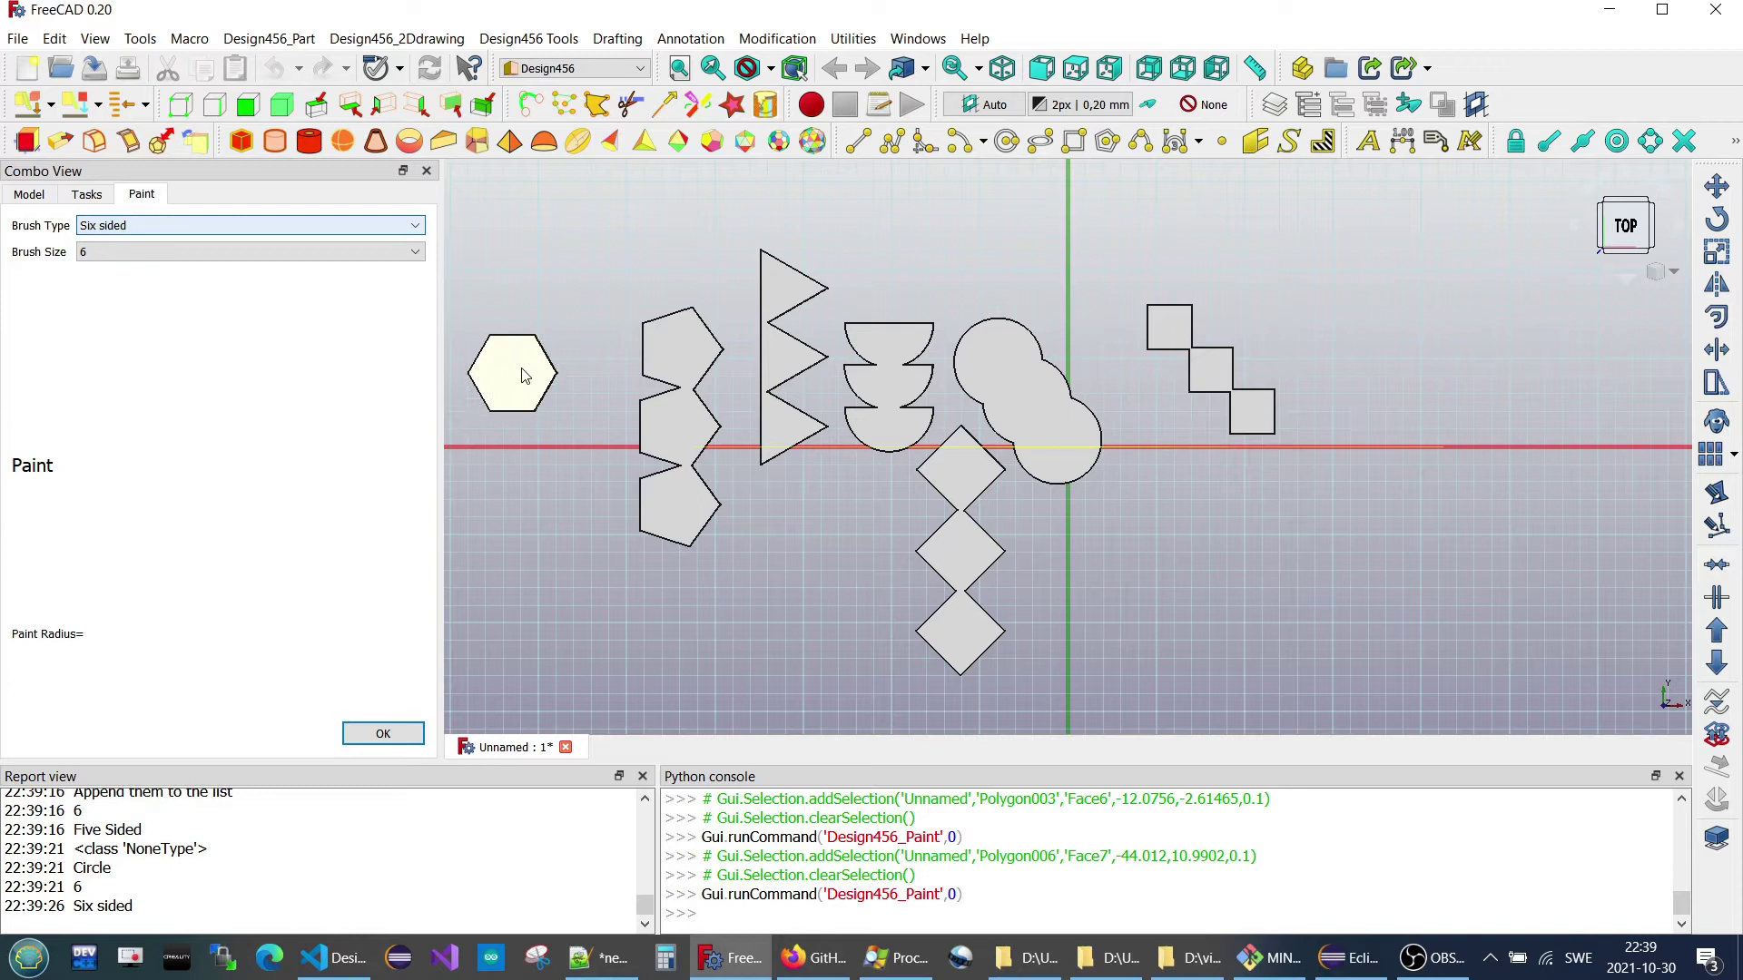
left_click(580, 355)
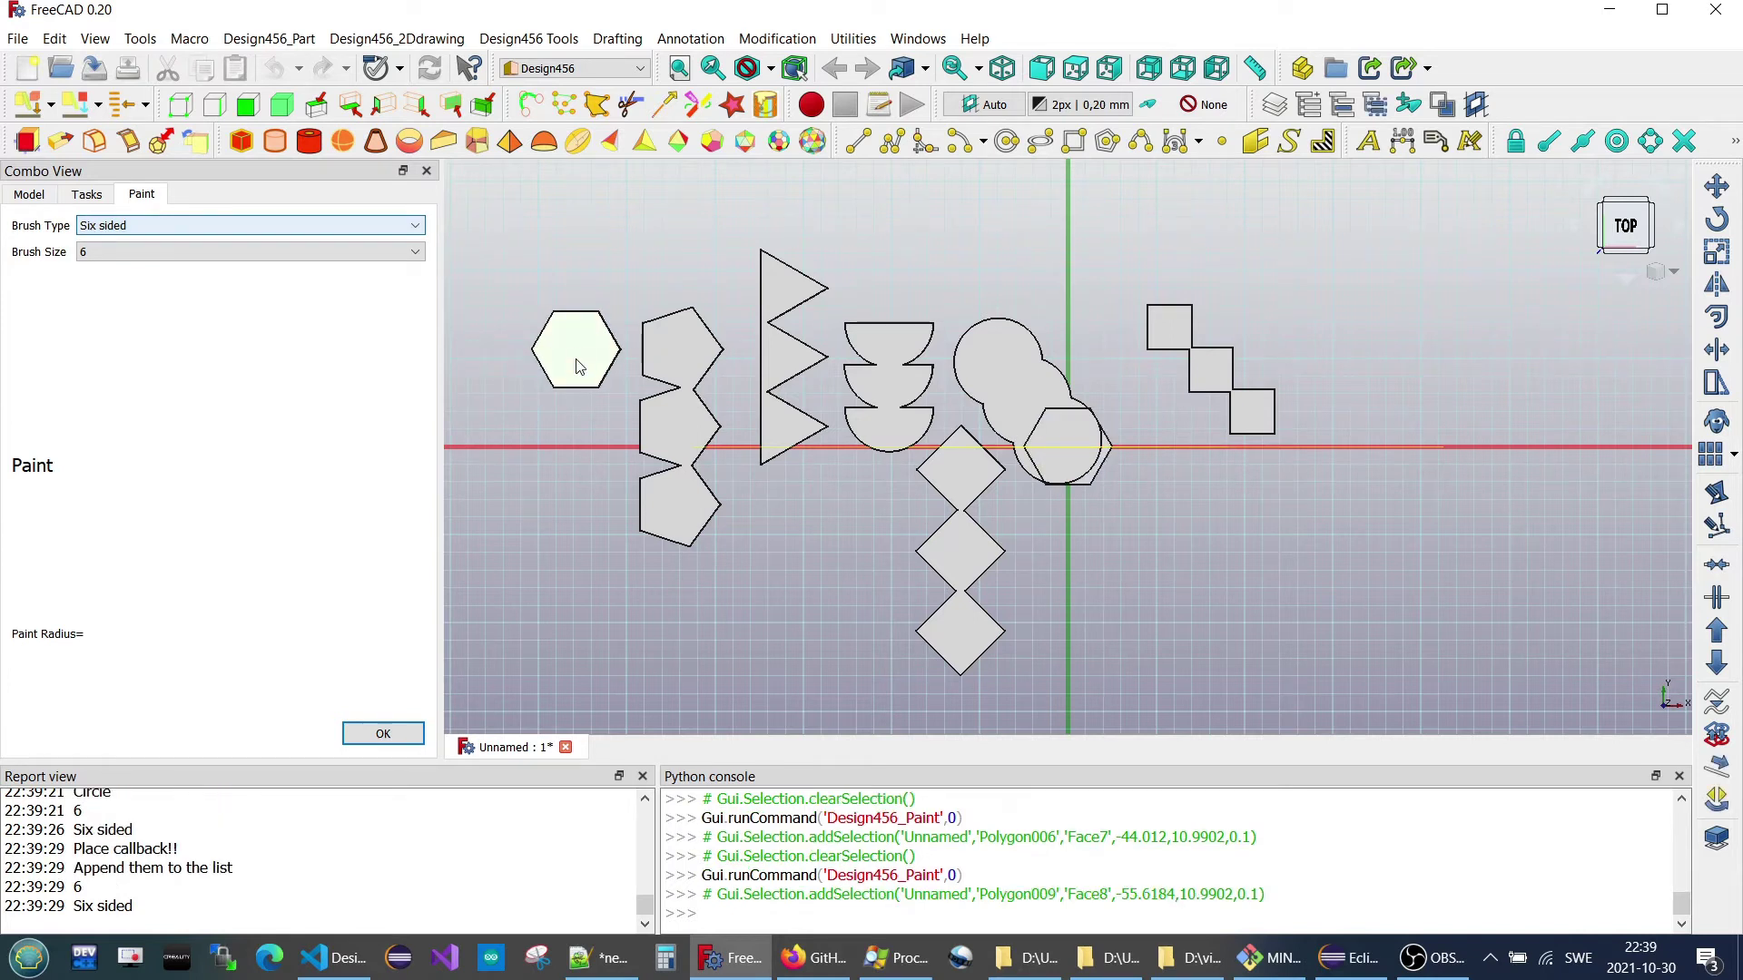
left_click(574, 424)
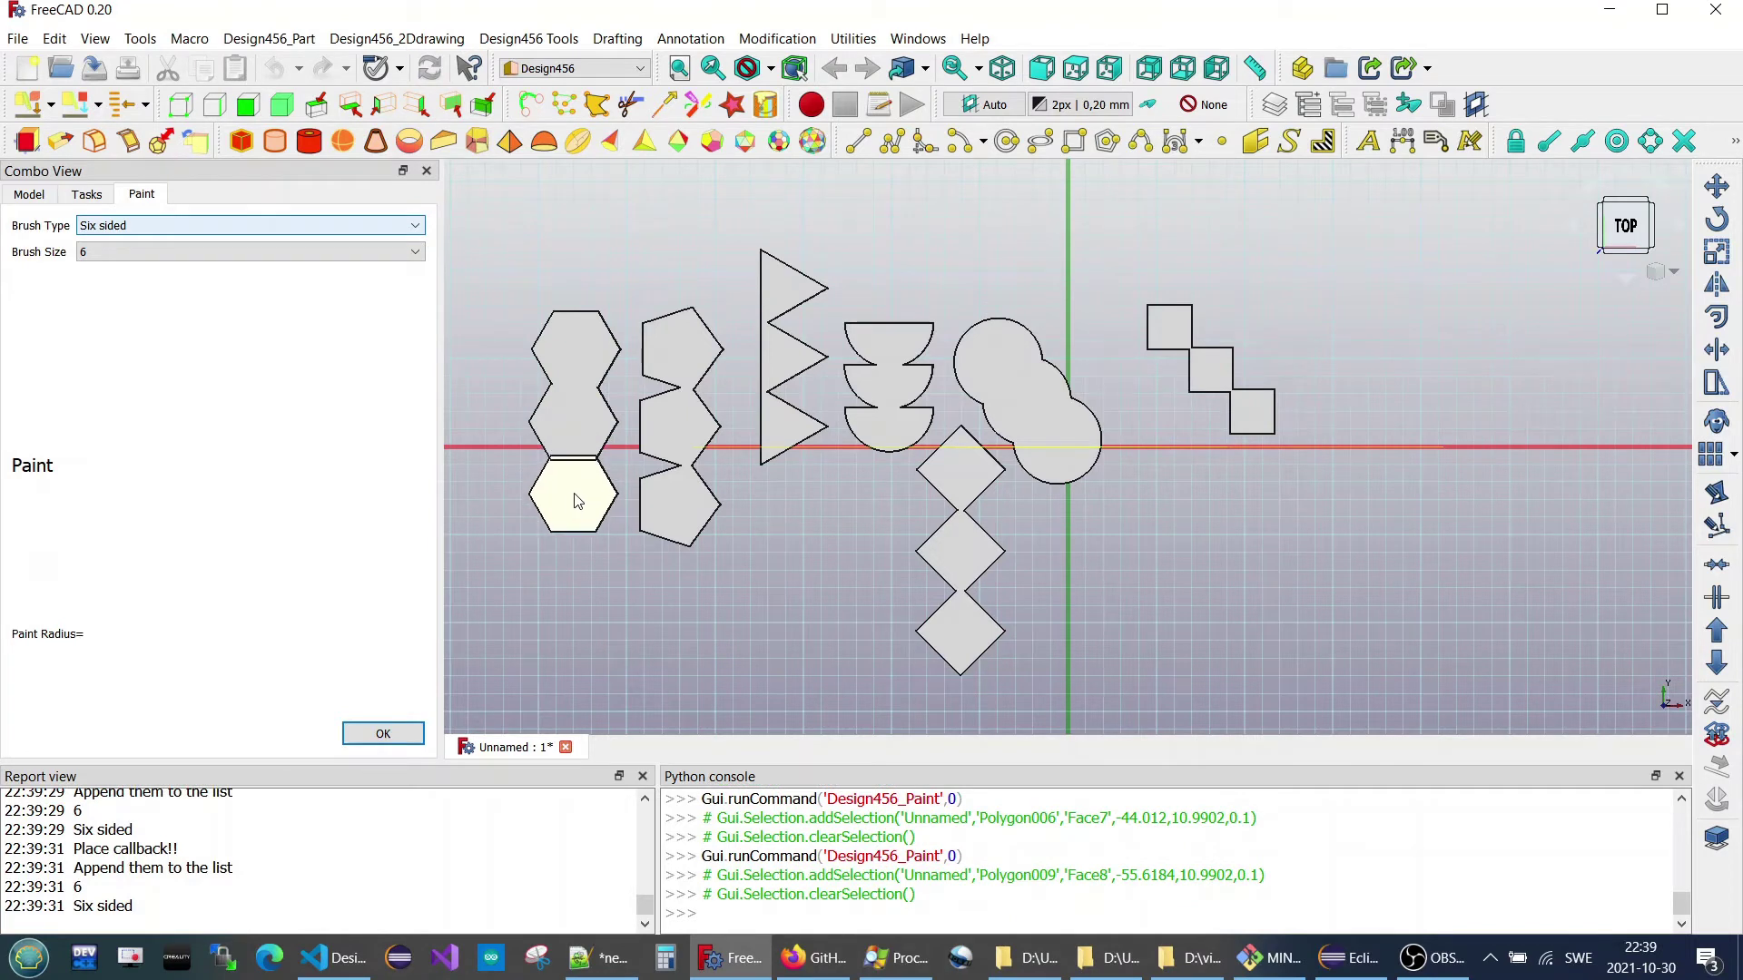
left_click(579, 504)
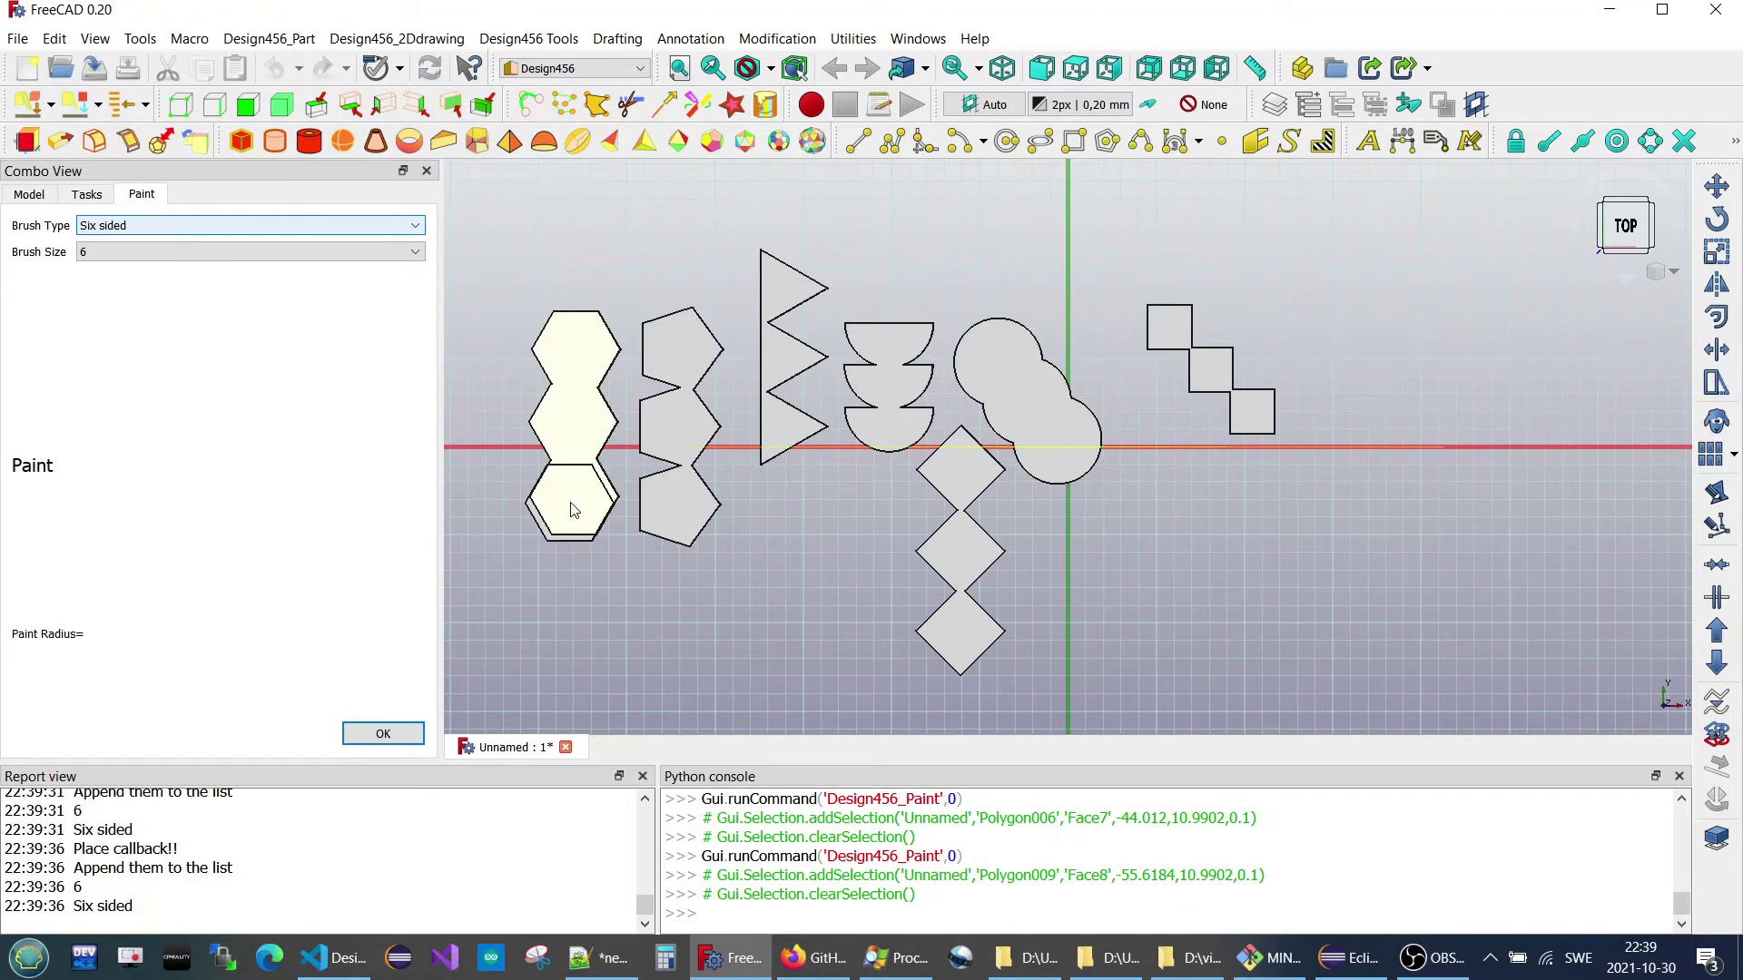
left_click(383, 734)
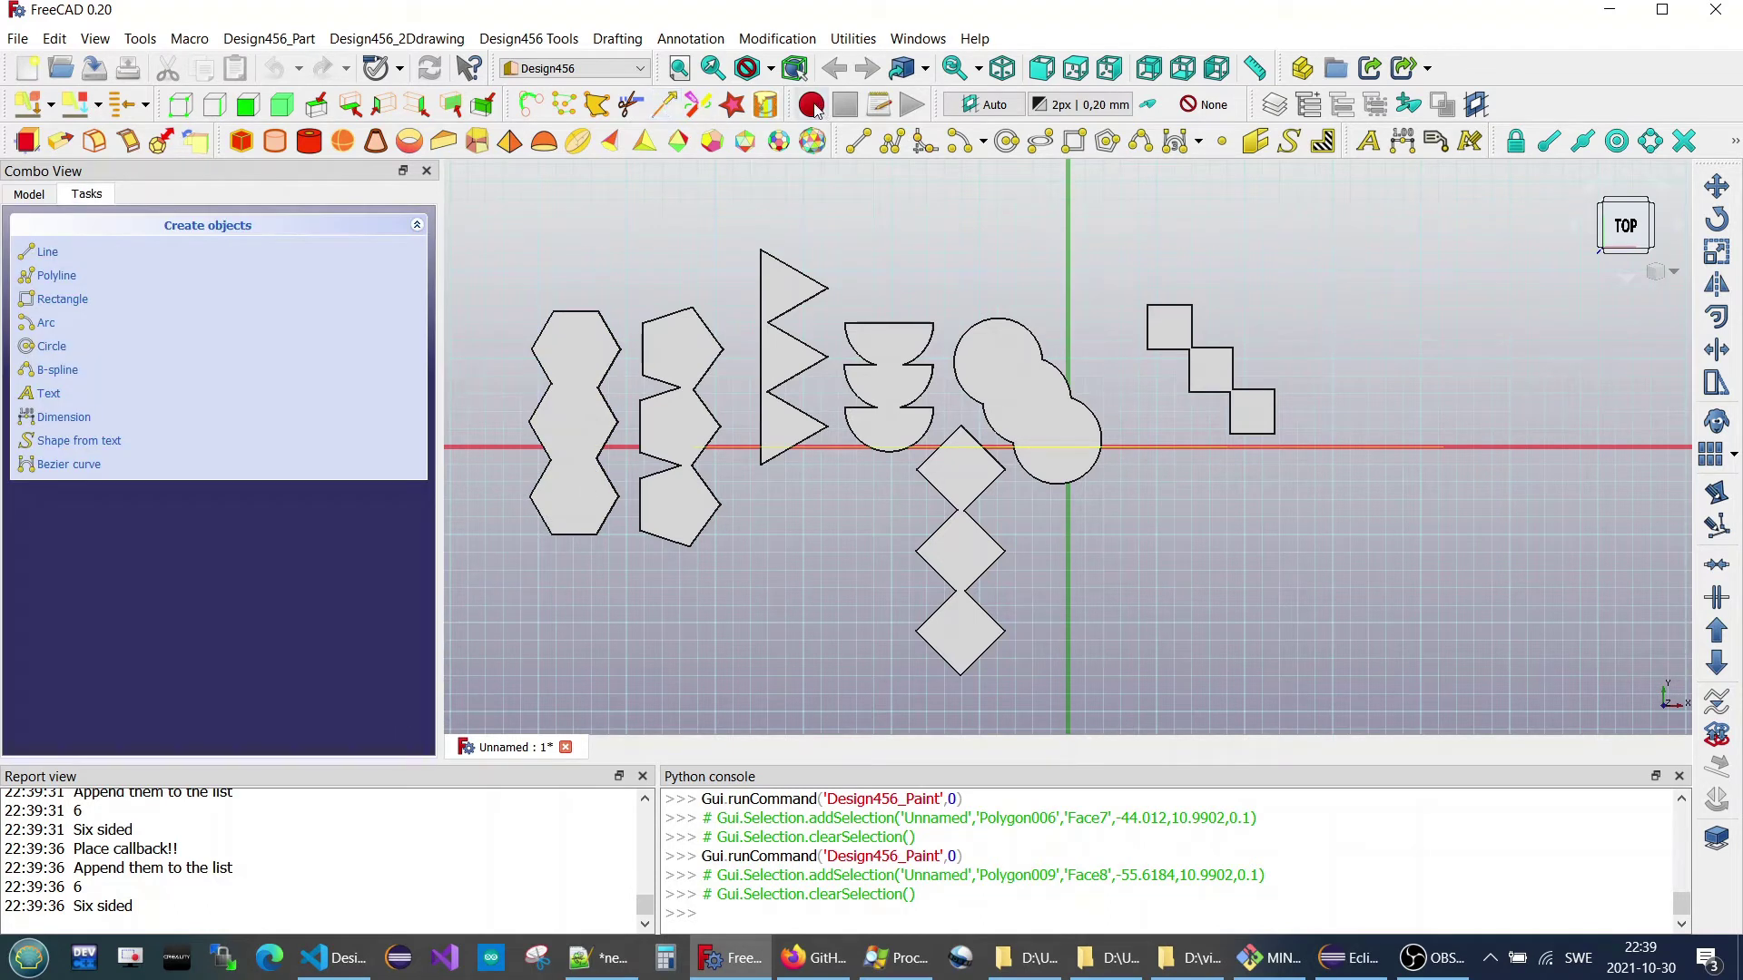
Stamp three Moon crescents in a diagonal row right of the square staircase.
left_click(767, 107)
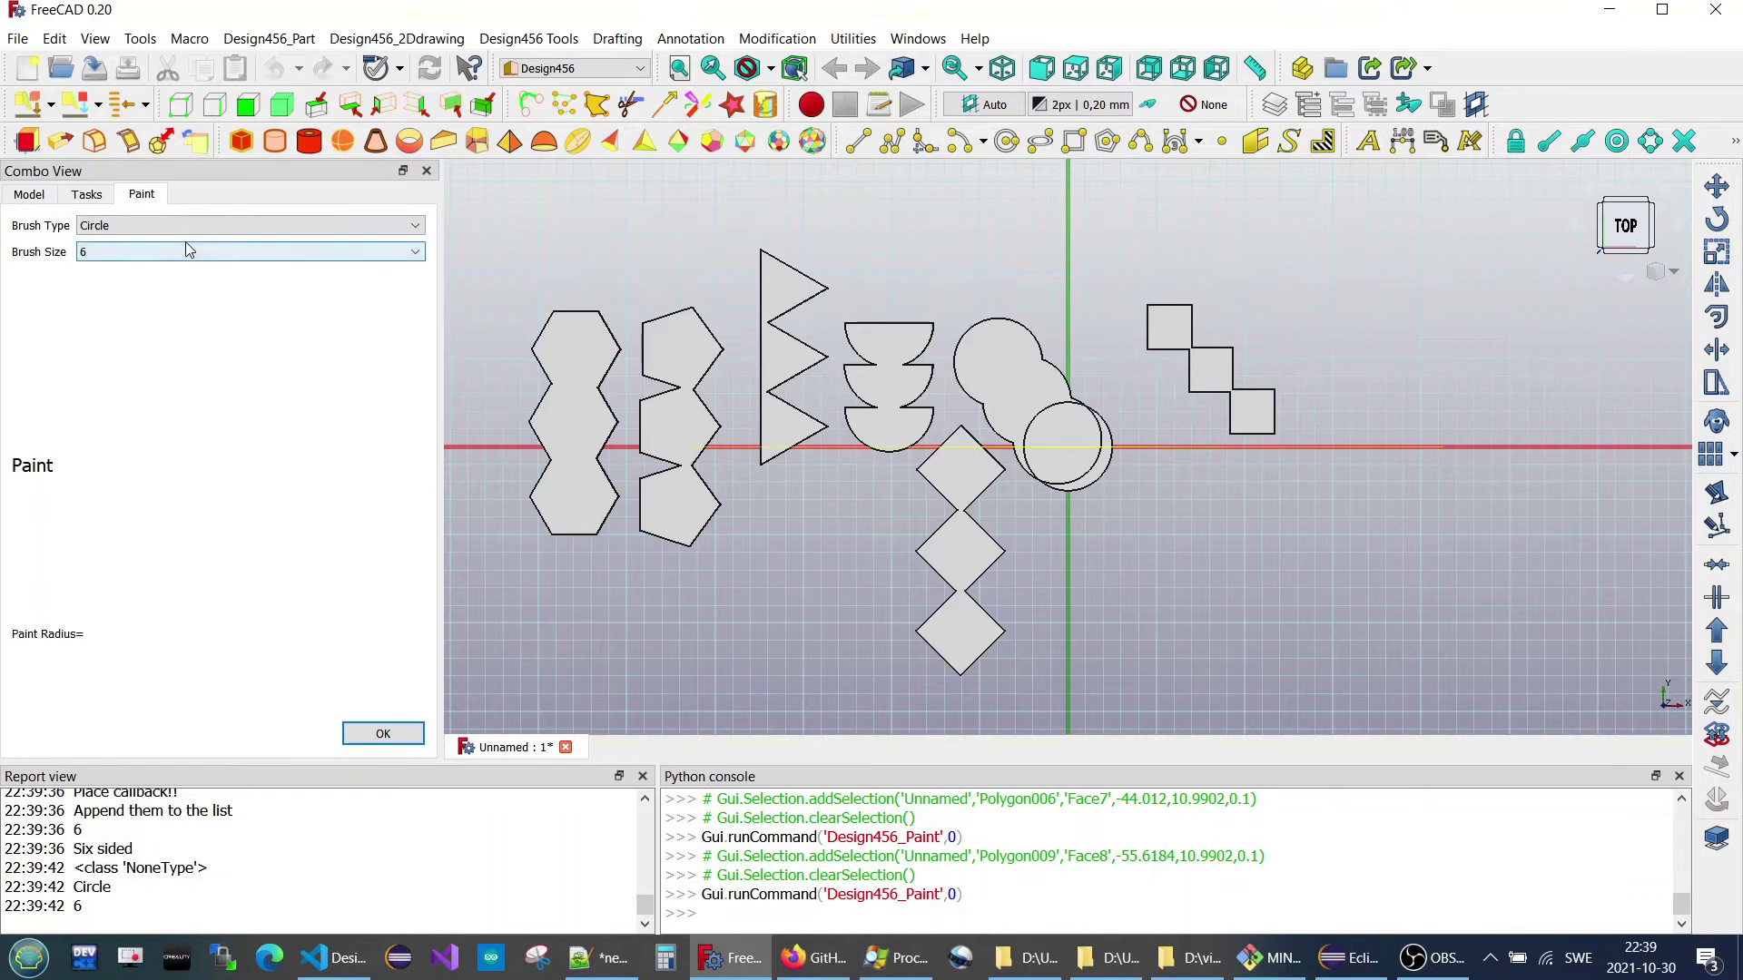
left_click(190, 233)
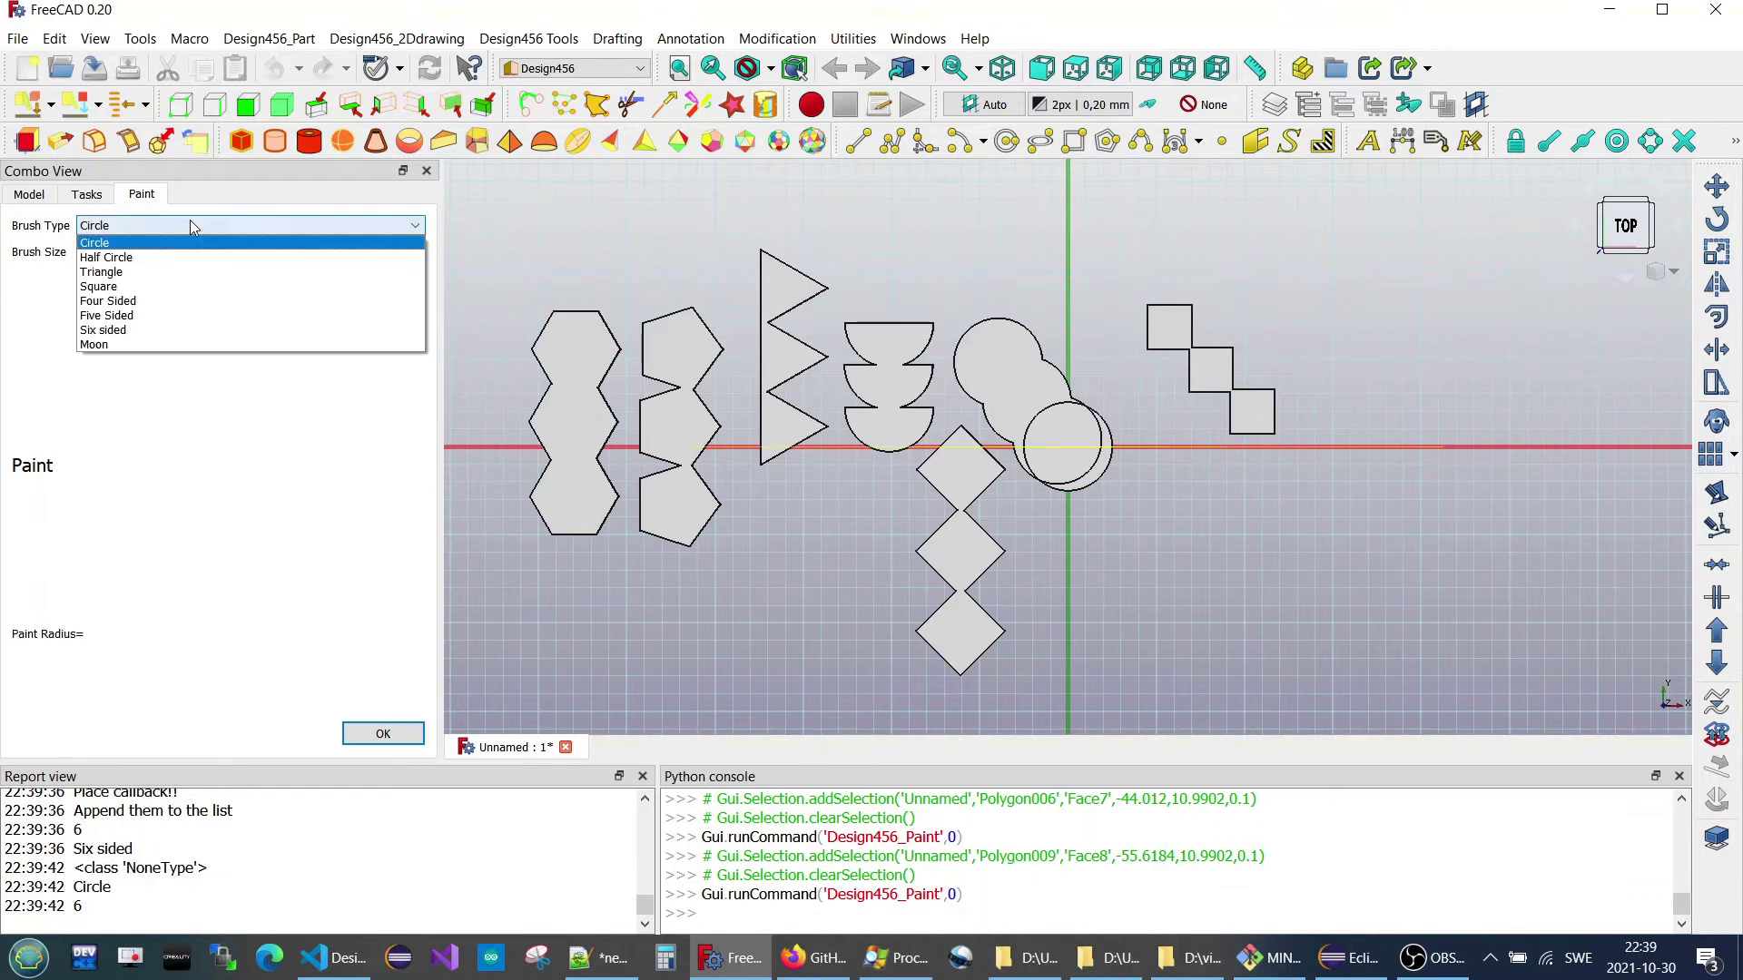
left_click(160, 345)
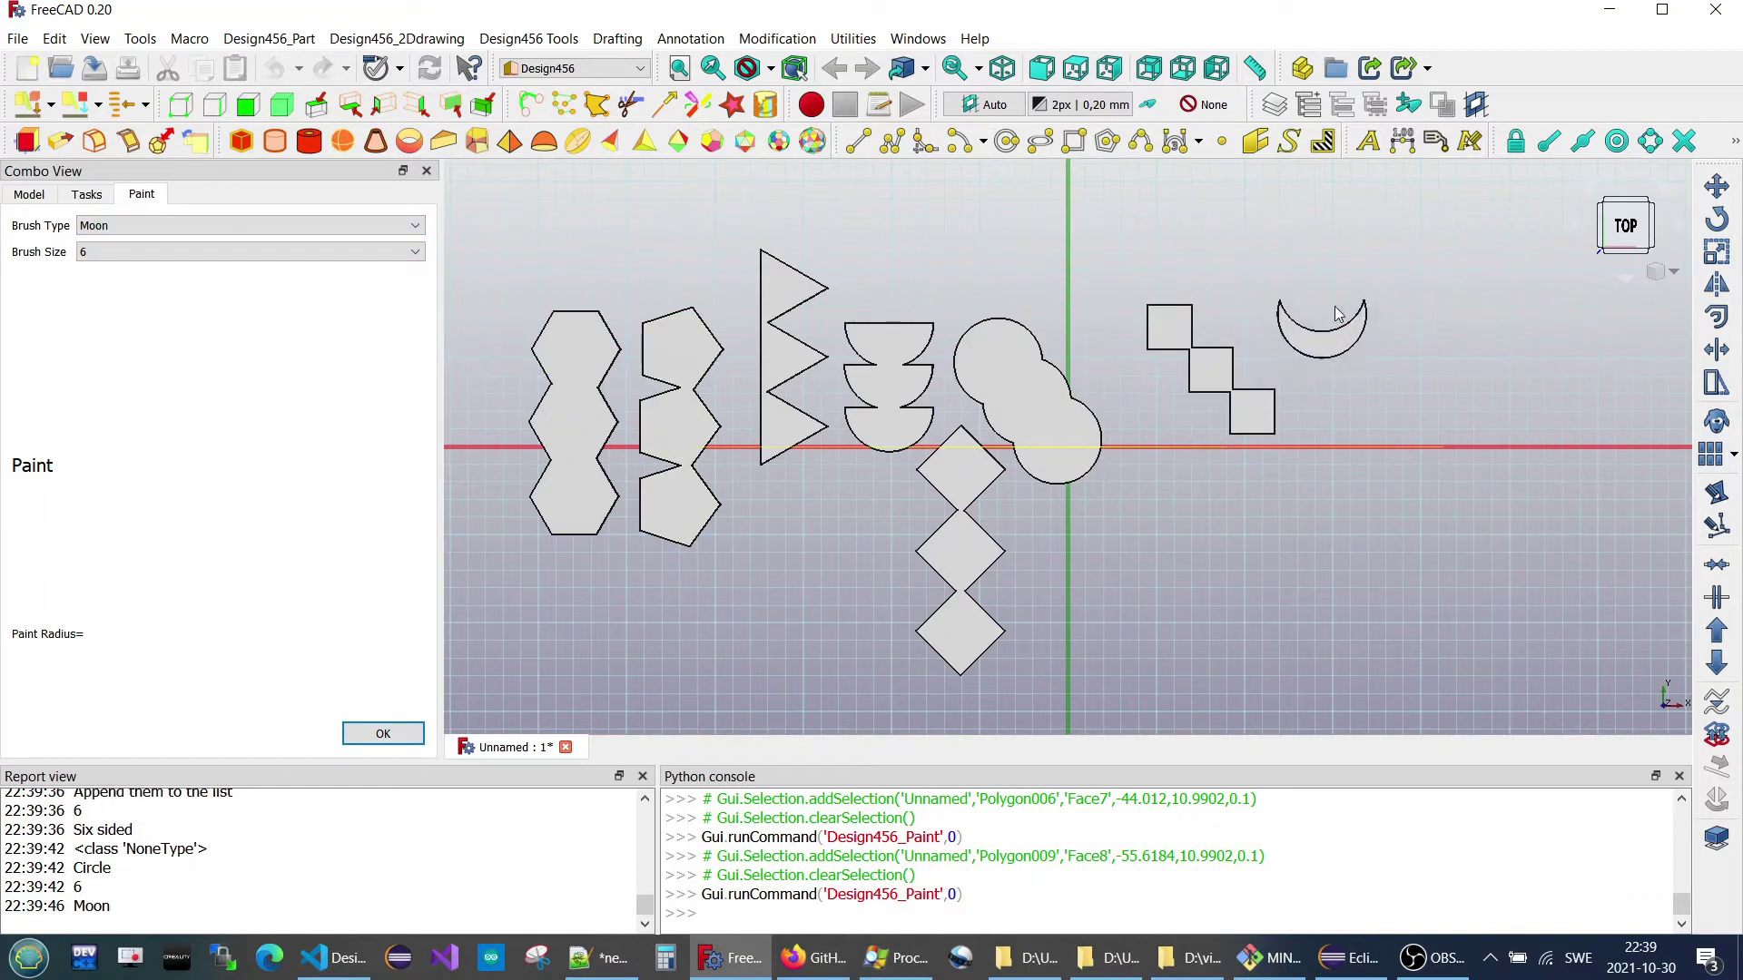
left_click(1377, 332)
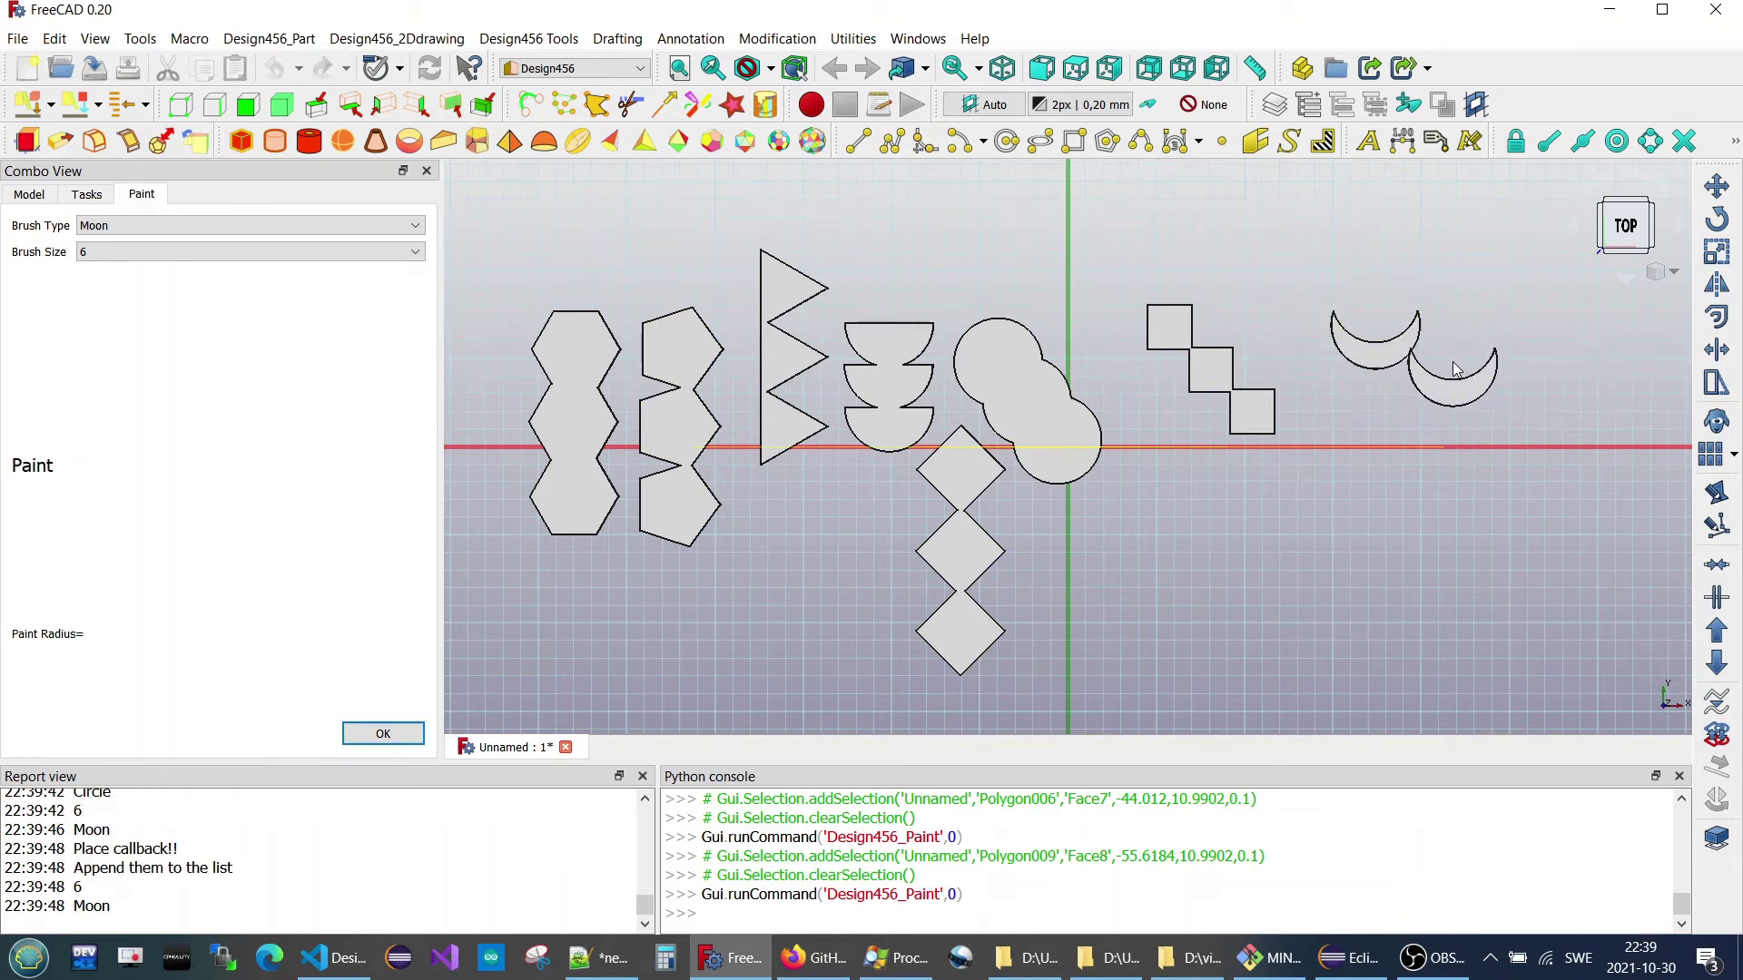
left_click(1455, 369)
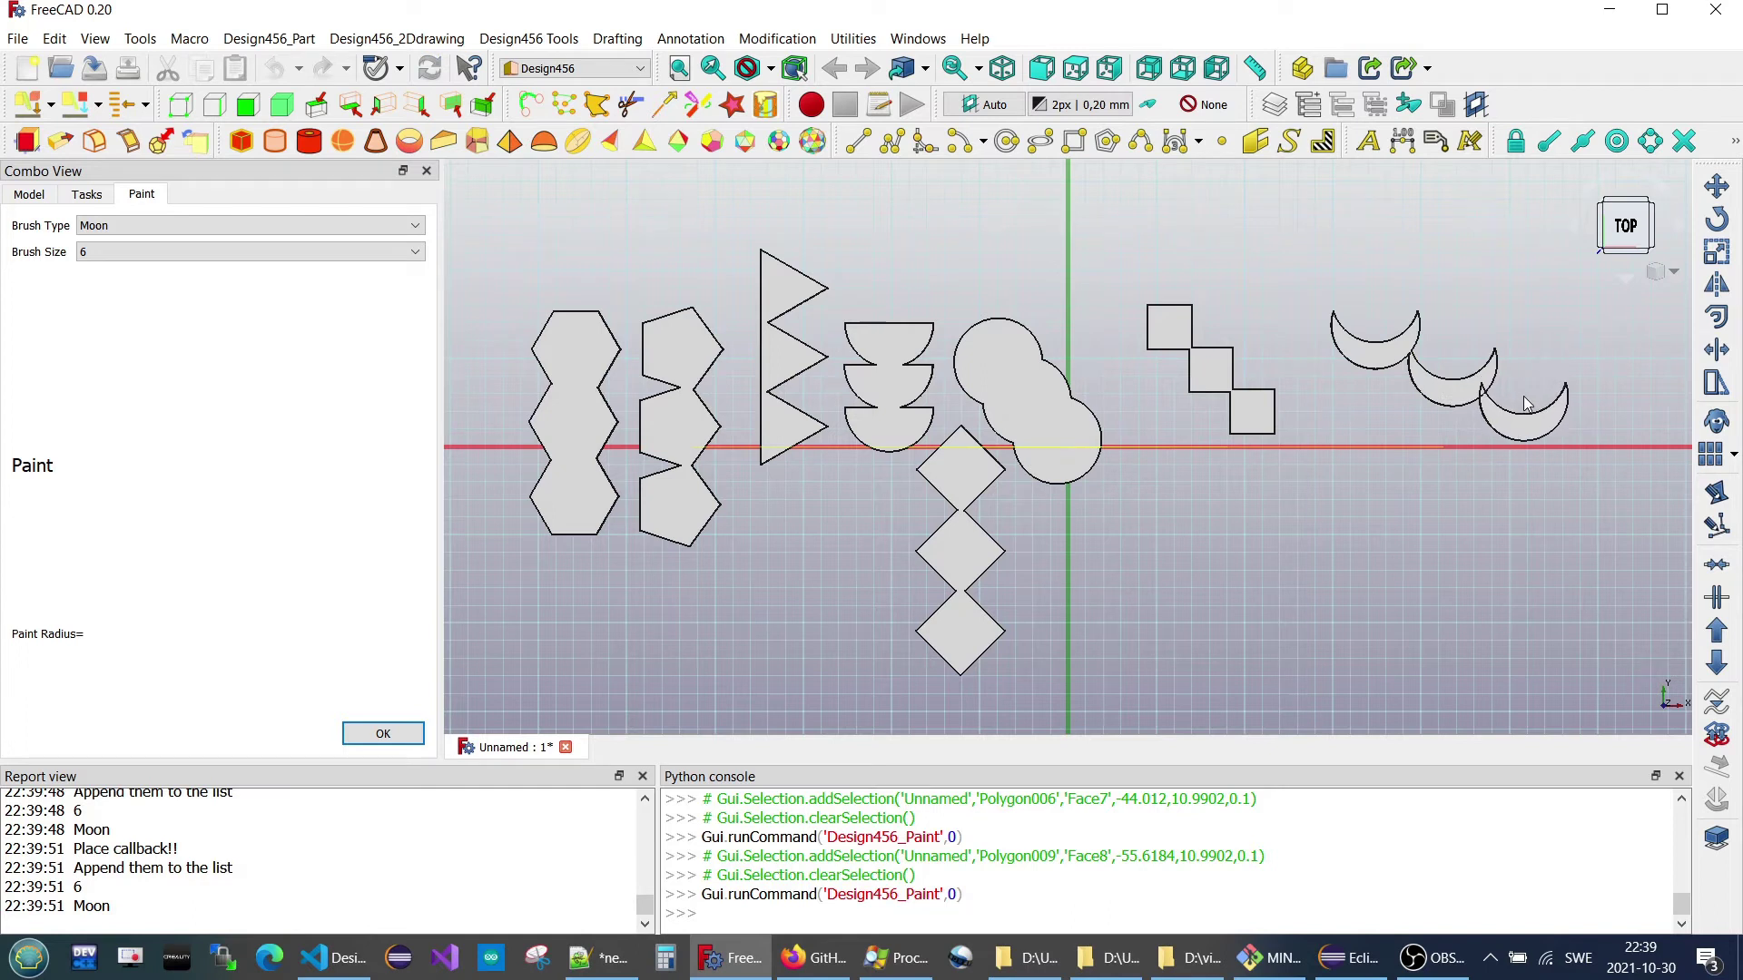
left_click(1524, 400)
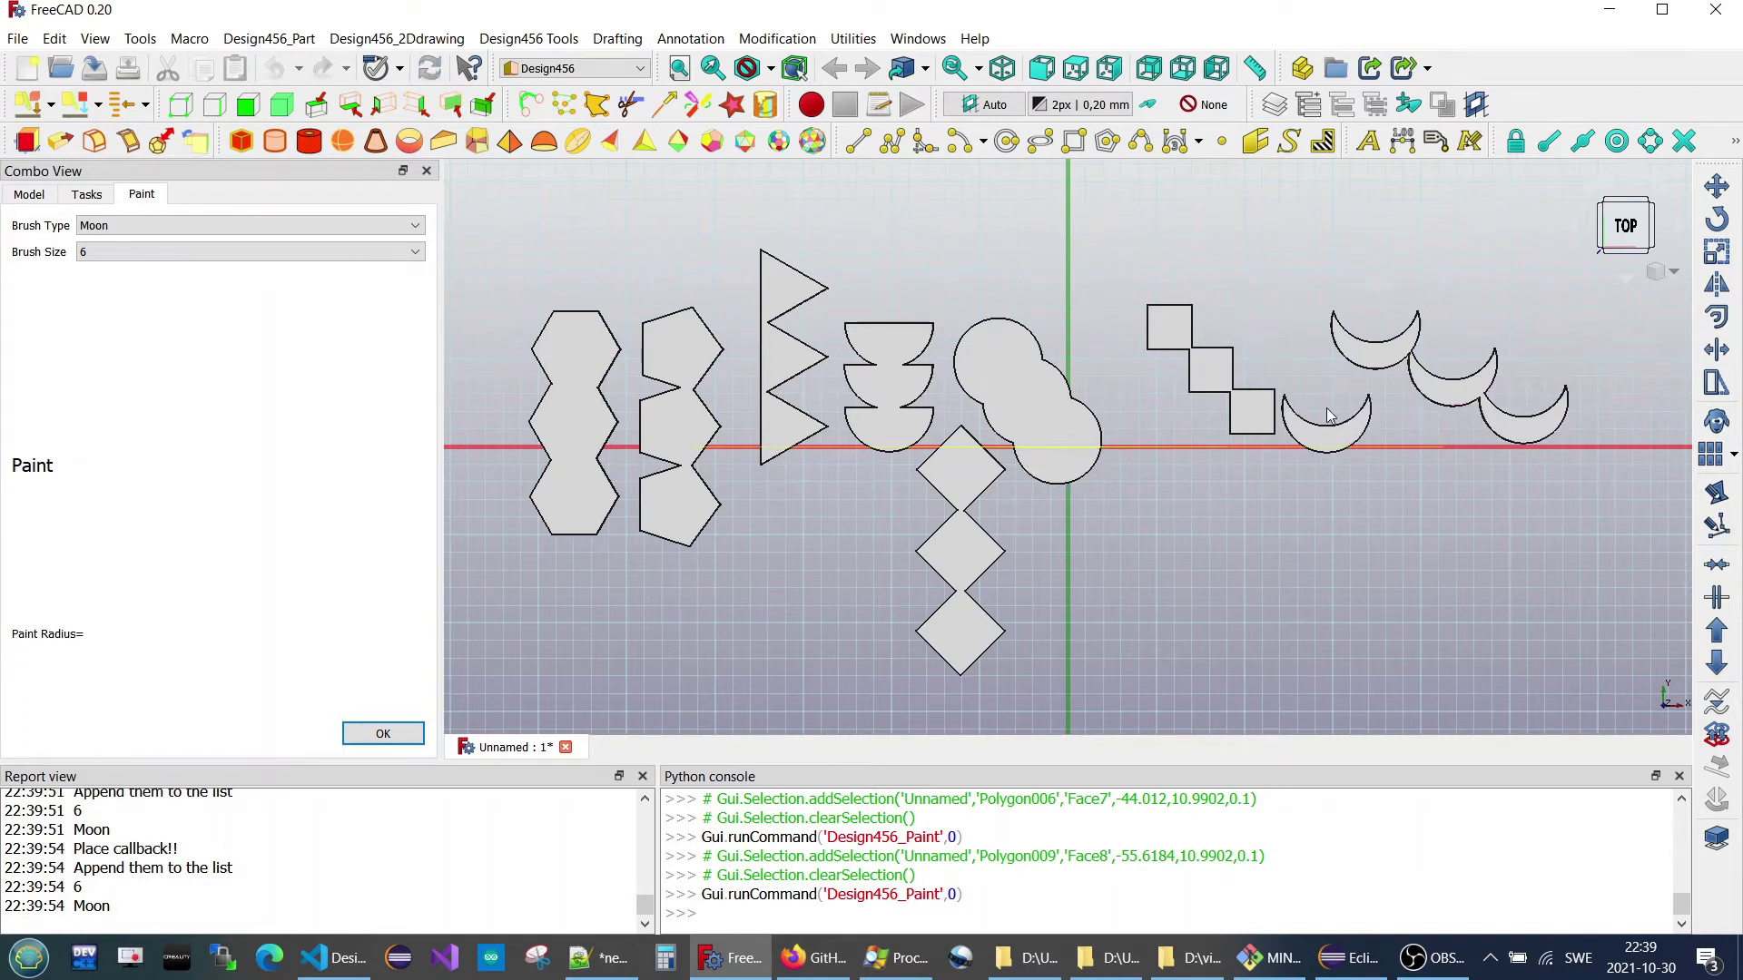
Finish the moon painting and tilt the view into perspective.
left_click(377, 732)
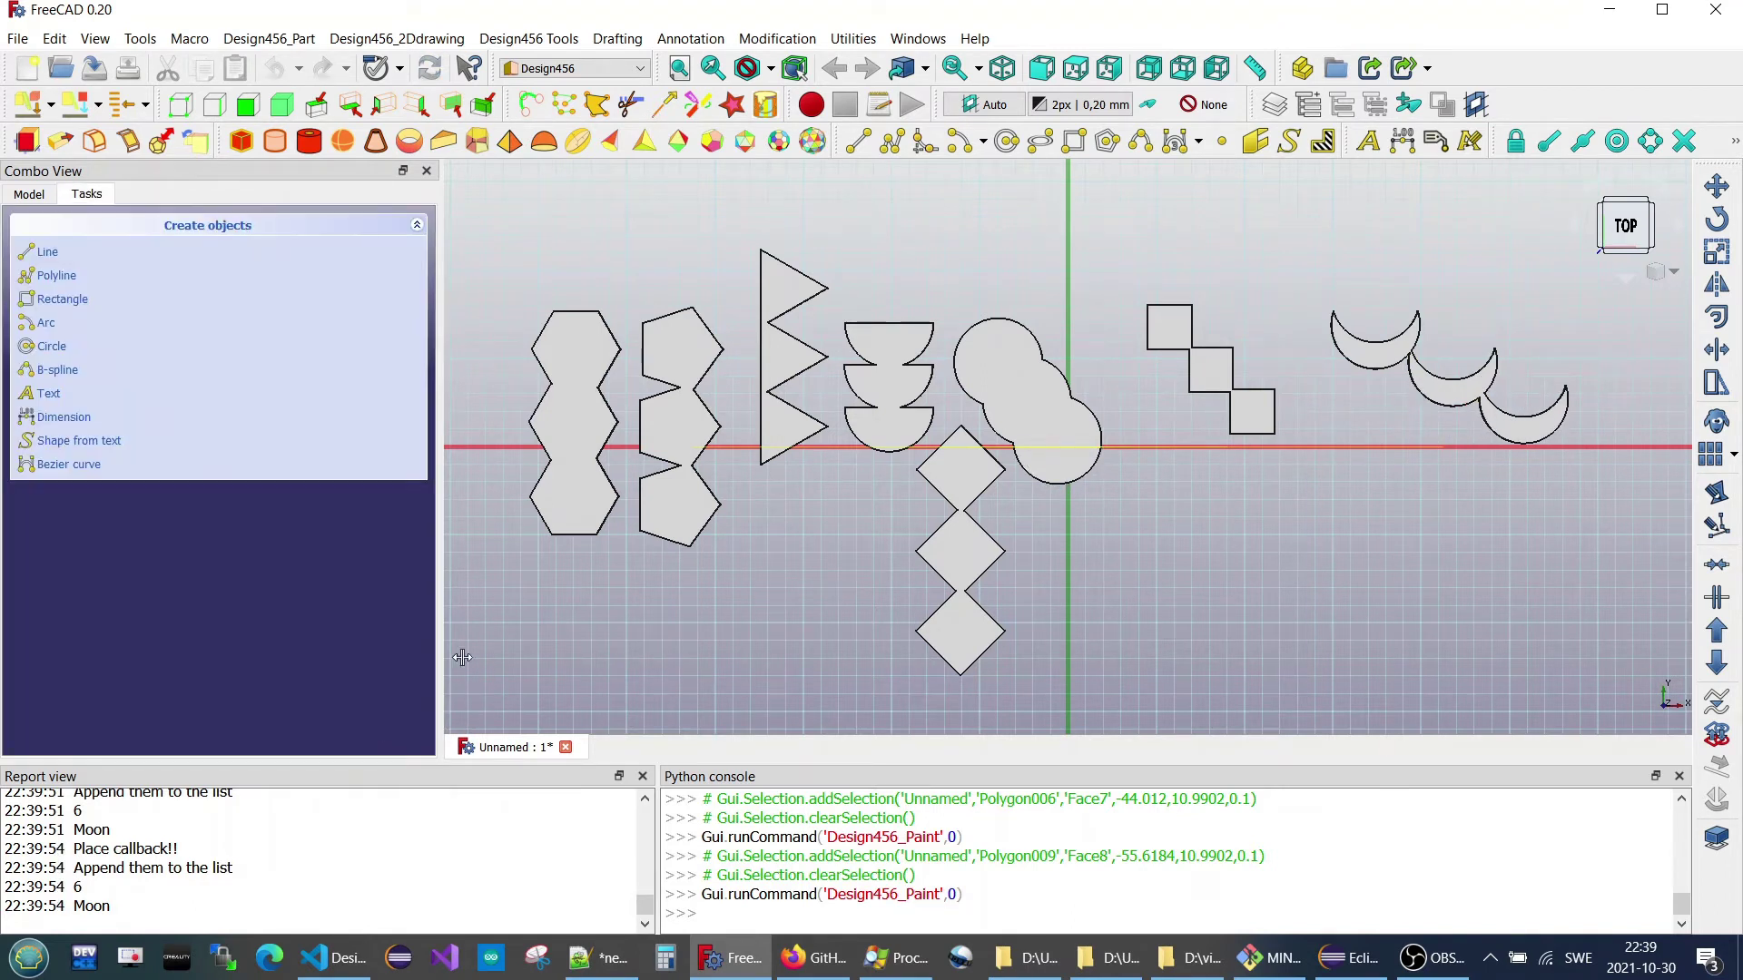
scroll(924, 451, "up", 2)
scroll(944, 458, "down", 1)
scroll(1035, 490, "down", 1)
mouse_move(1052, 502)
middle_mouse_down()
mouse_move(932, 413)
mouse_move(1044, 466)
middle_mouse_up()
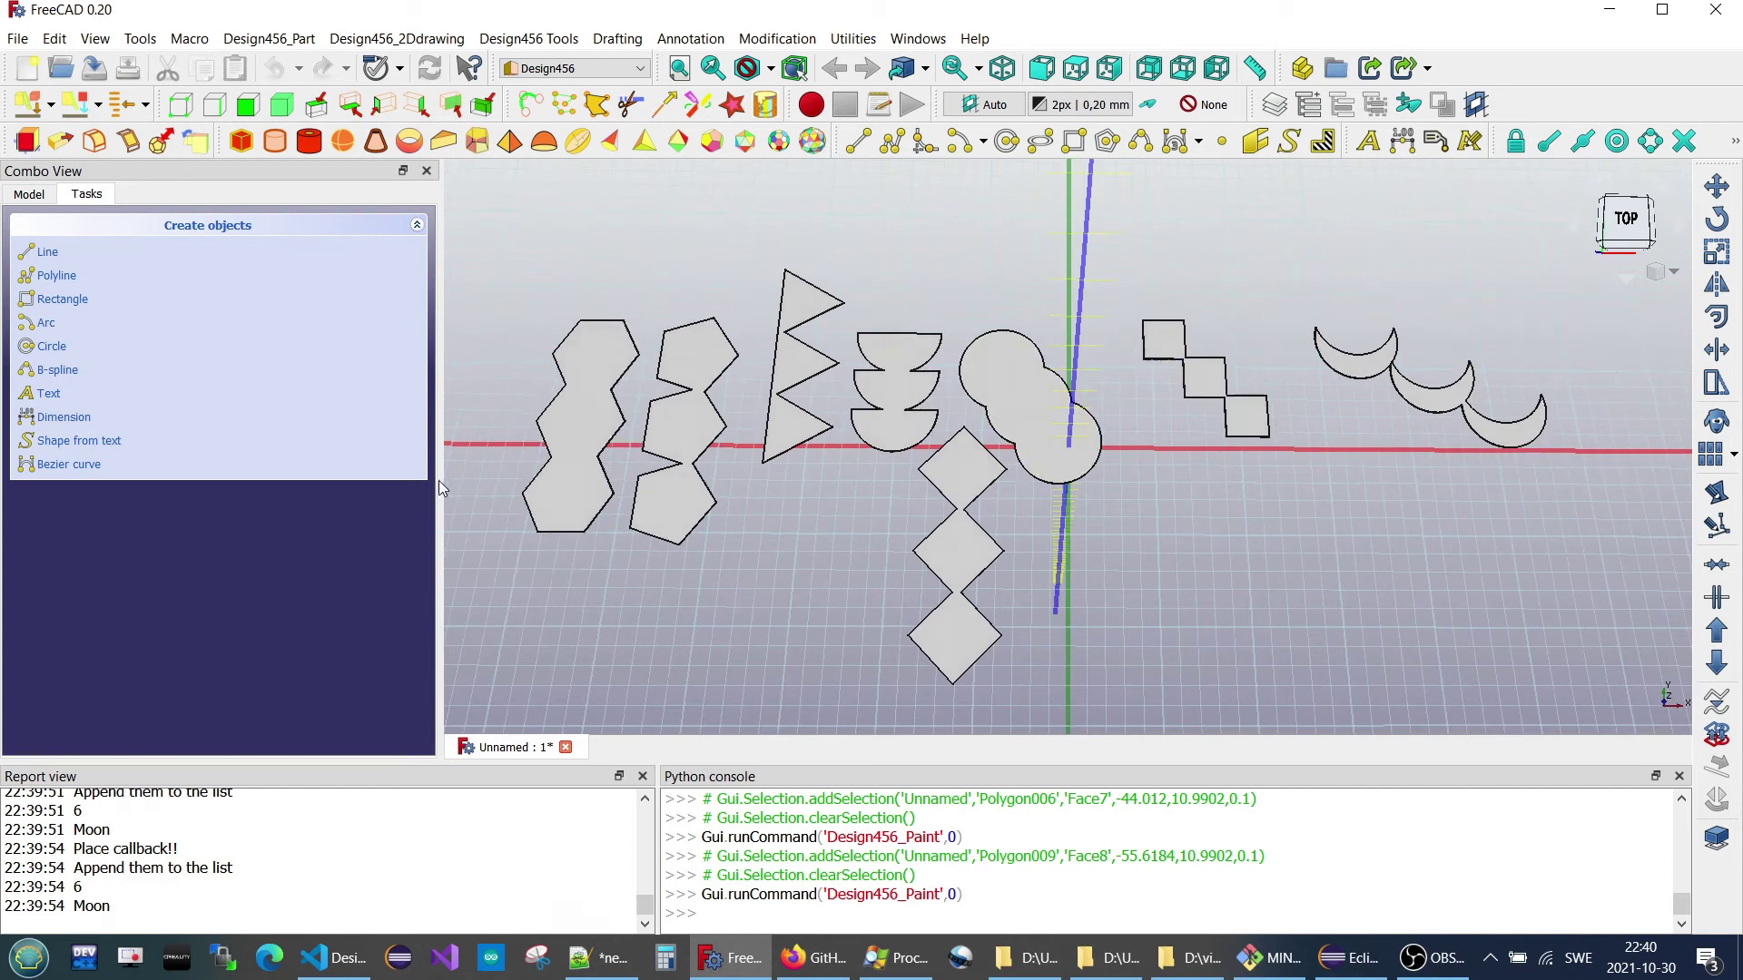
Smart Extrude the crescent moon shape upward to a length of about 5.75.
left_click(586, 443)
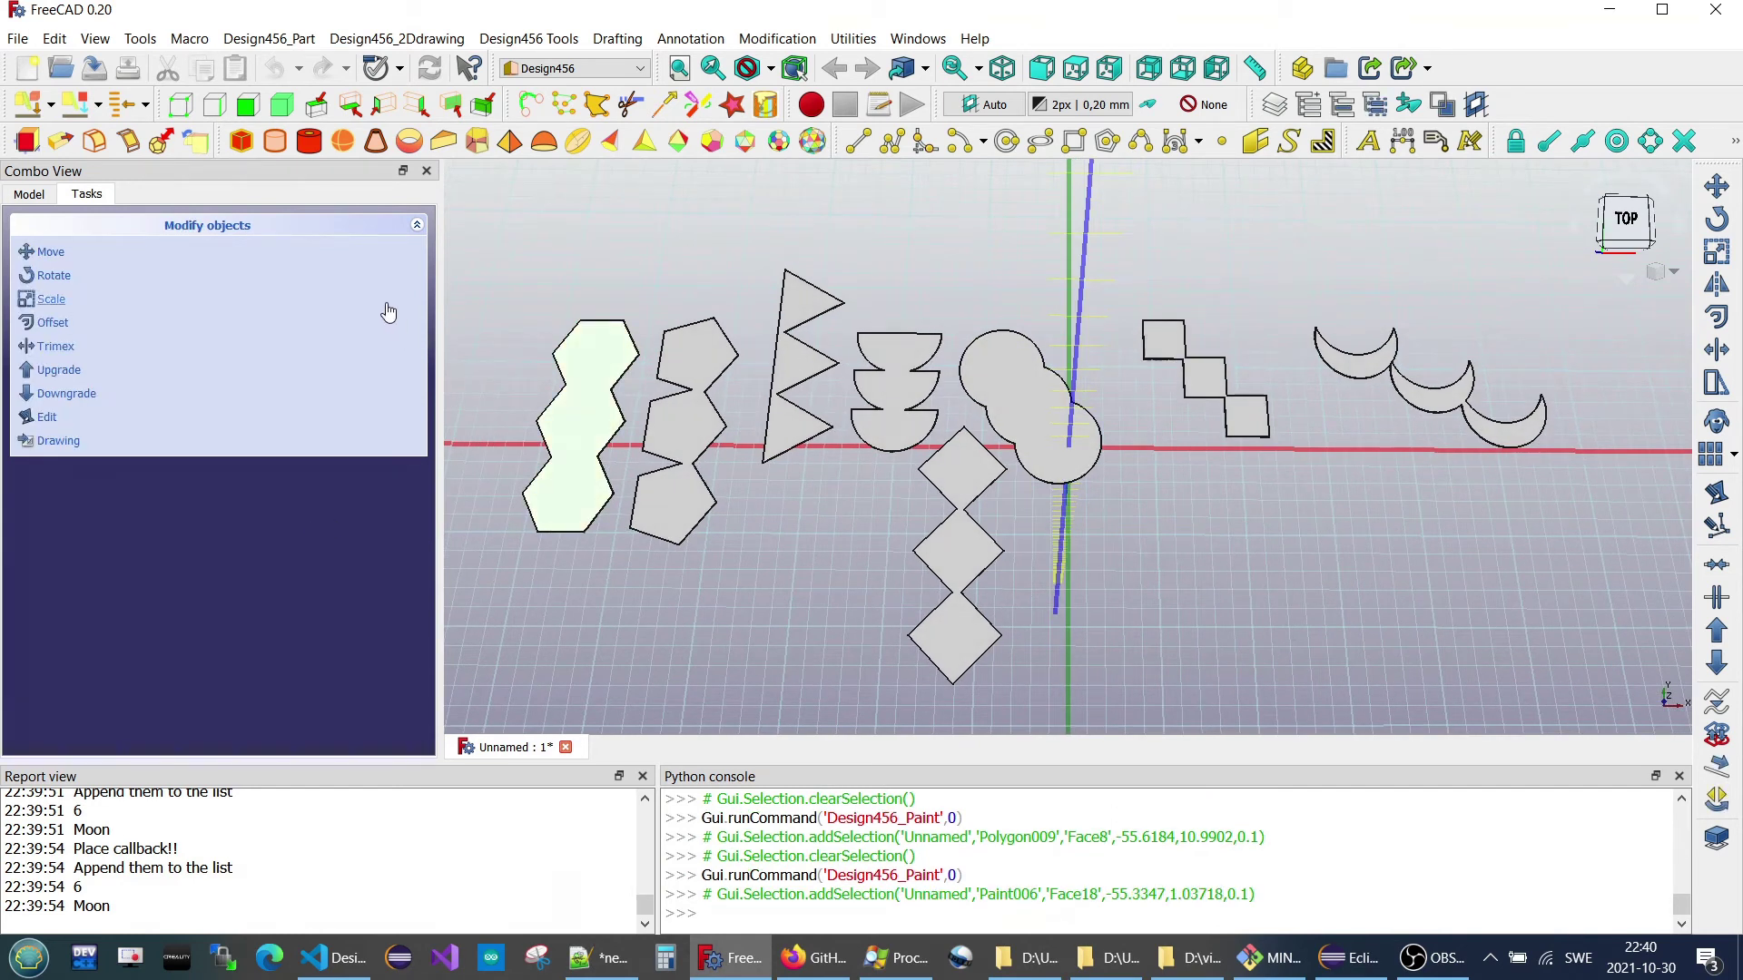
left_click(1381, 362)
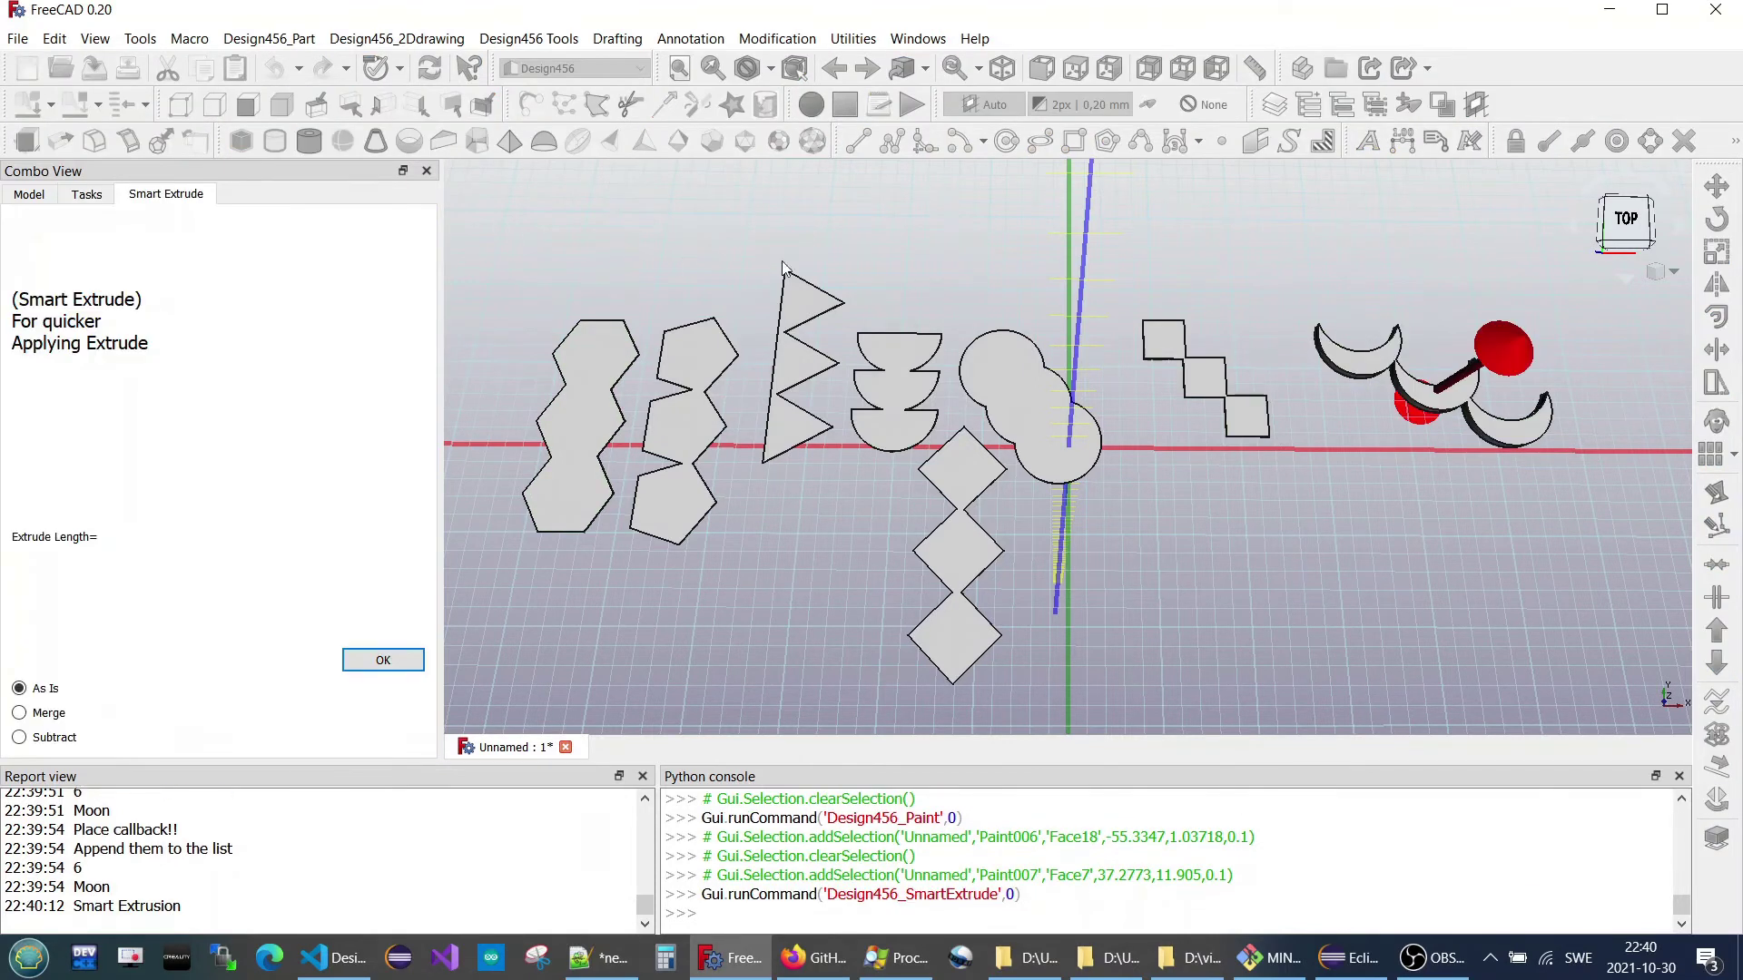
middle_click_drag(1416, 300, 1485, 345)
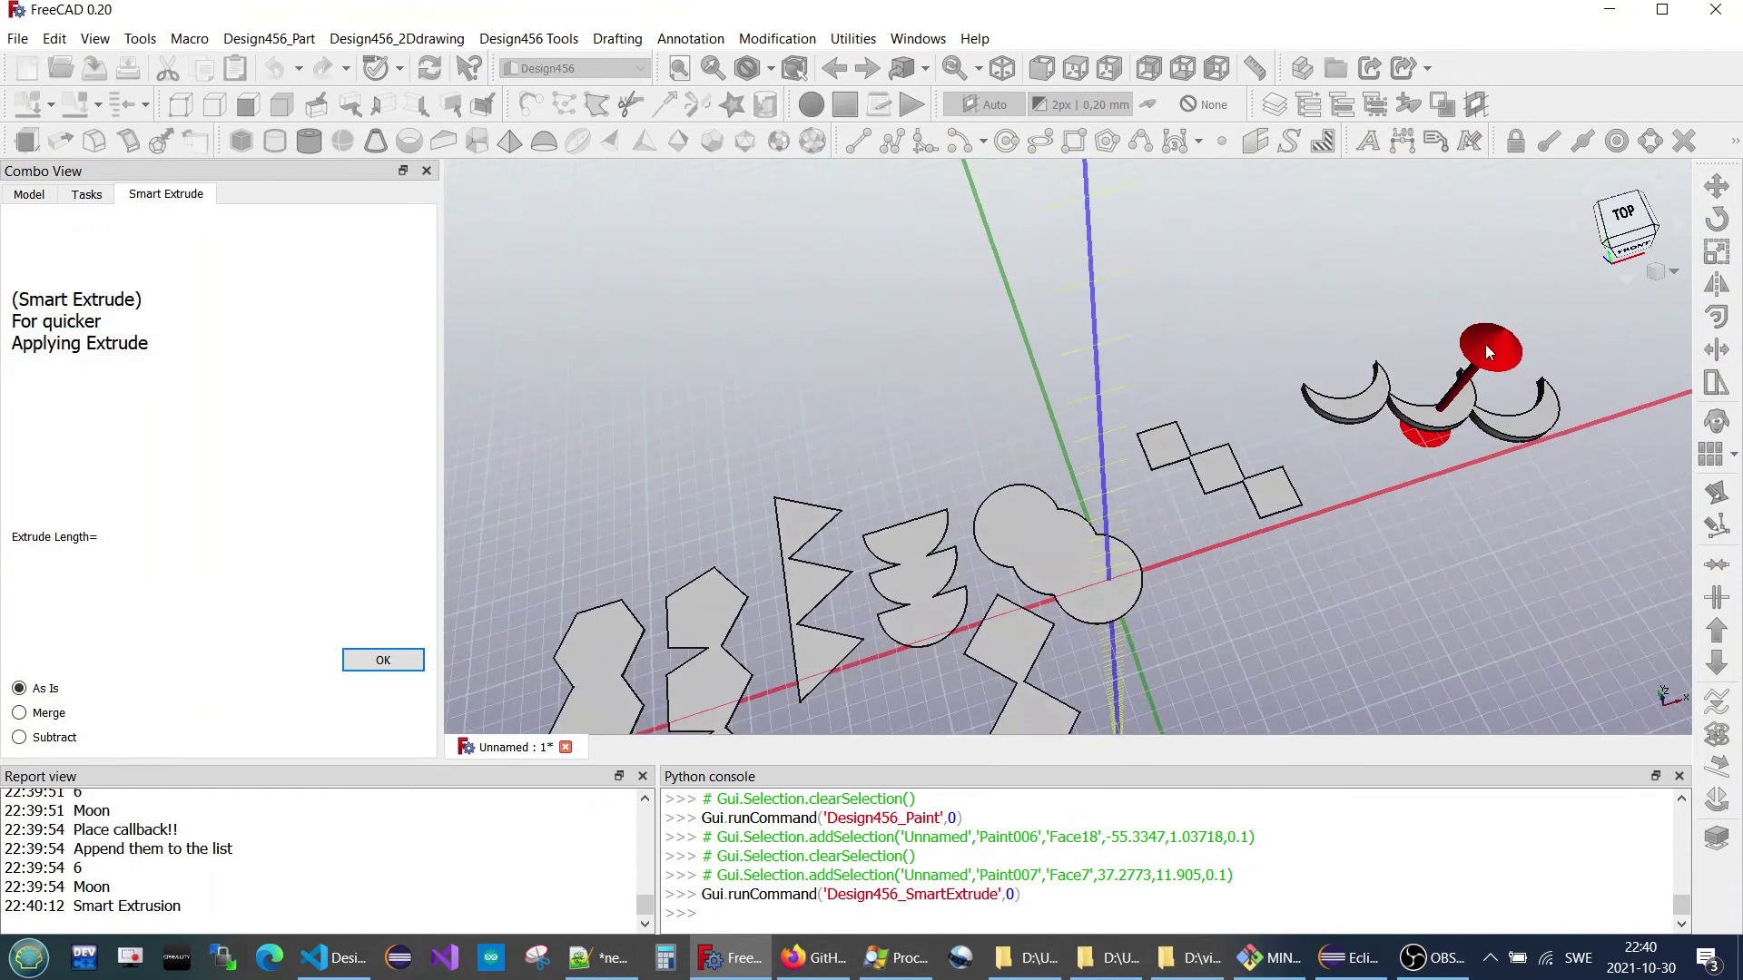
left_click_drag(1485, 353, 1400, 387)
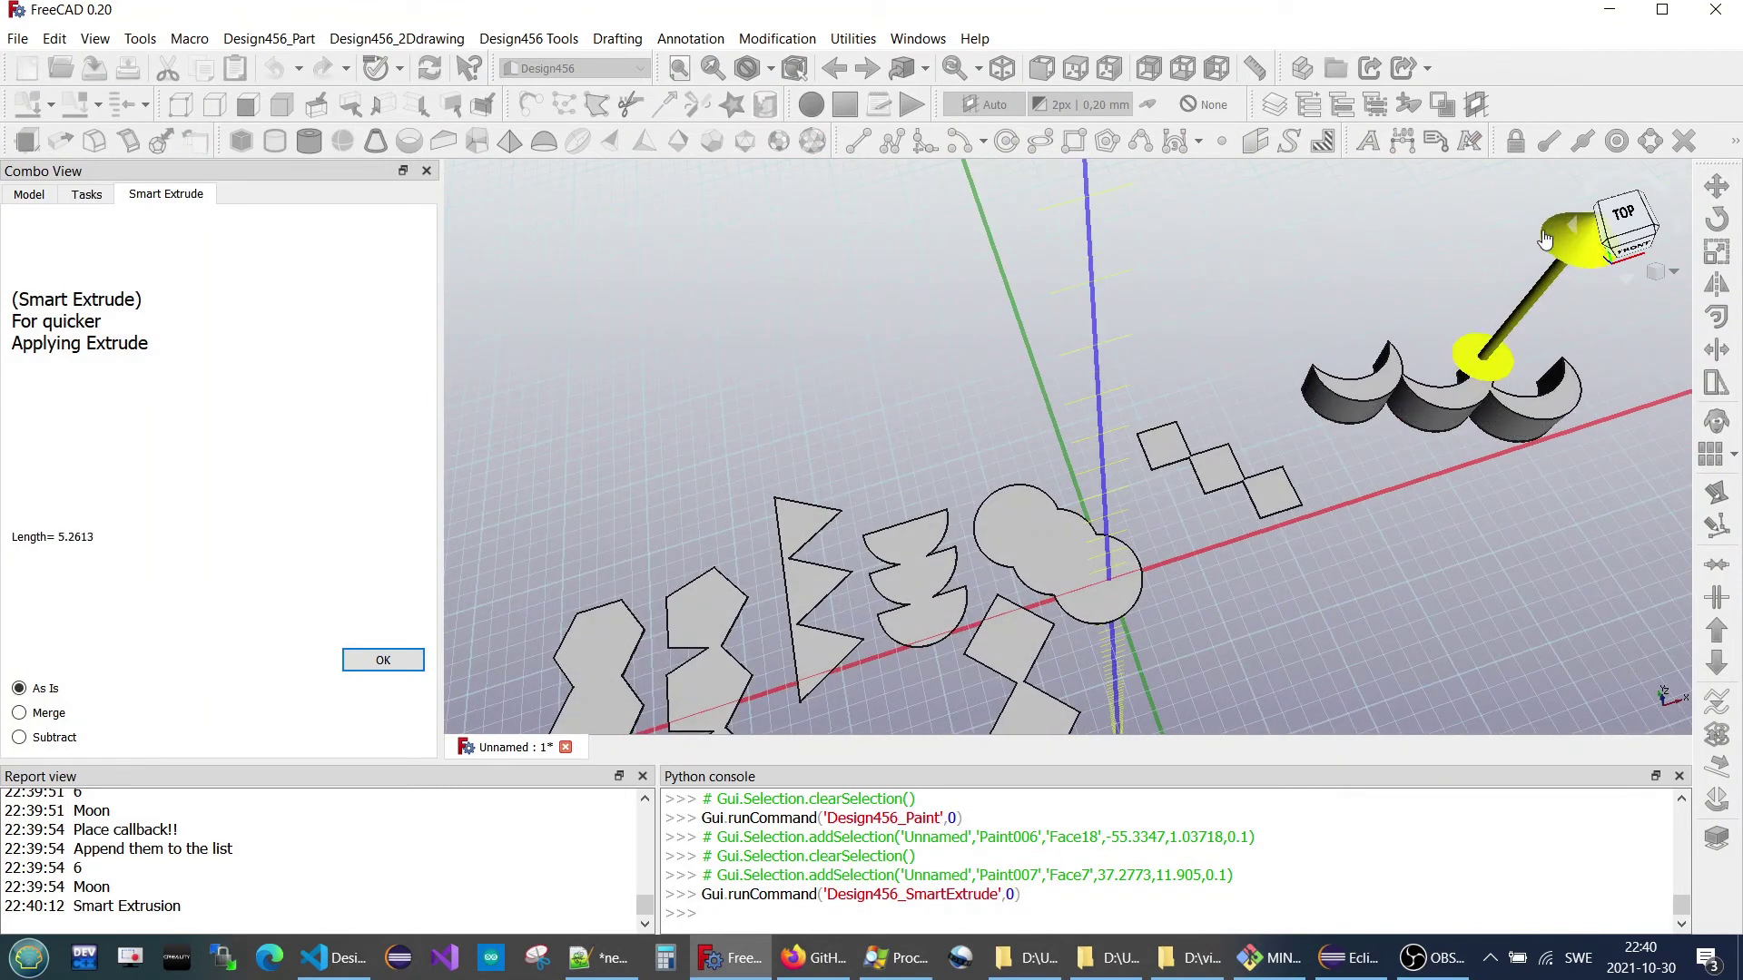
Confirm the moon solid, then Smart Extrude the half-circle column up about 11.67.
left_click(352, 664)
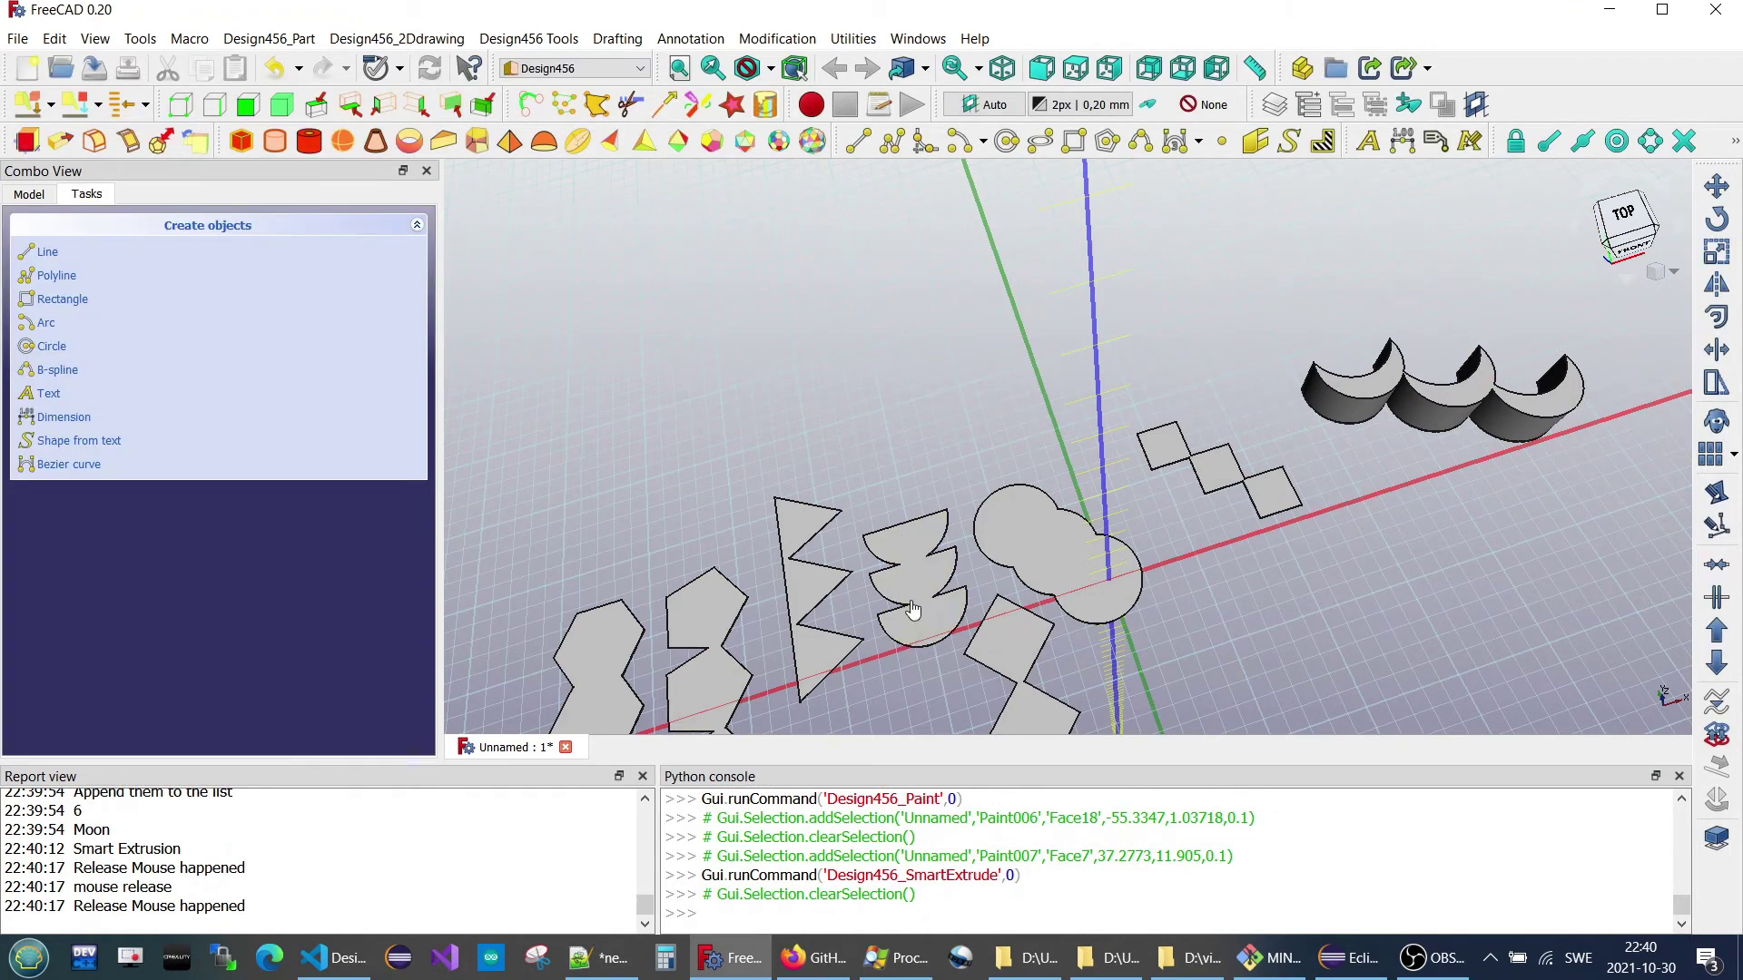
left_click(916, 610)
left_click(924, 620)
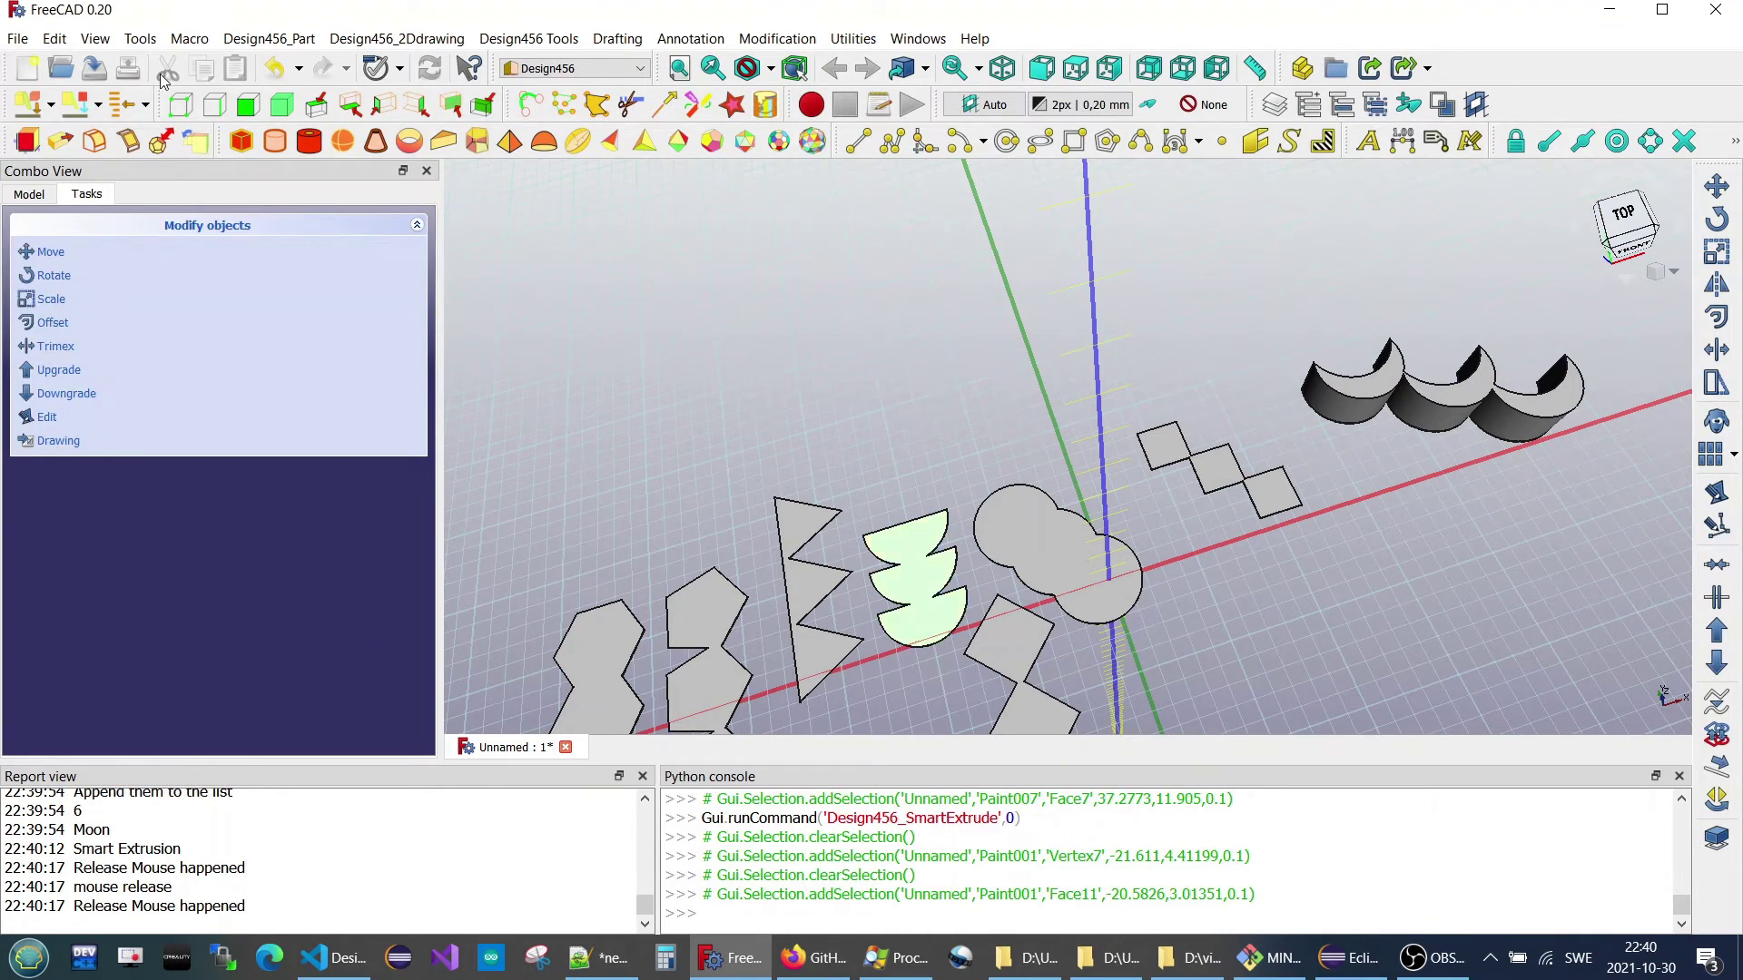
left_click(160, 141)
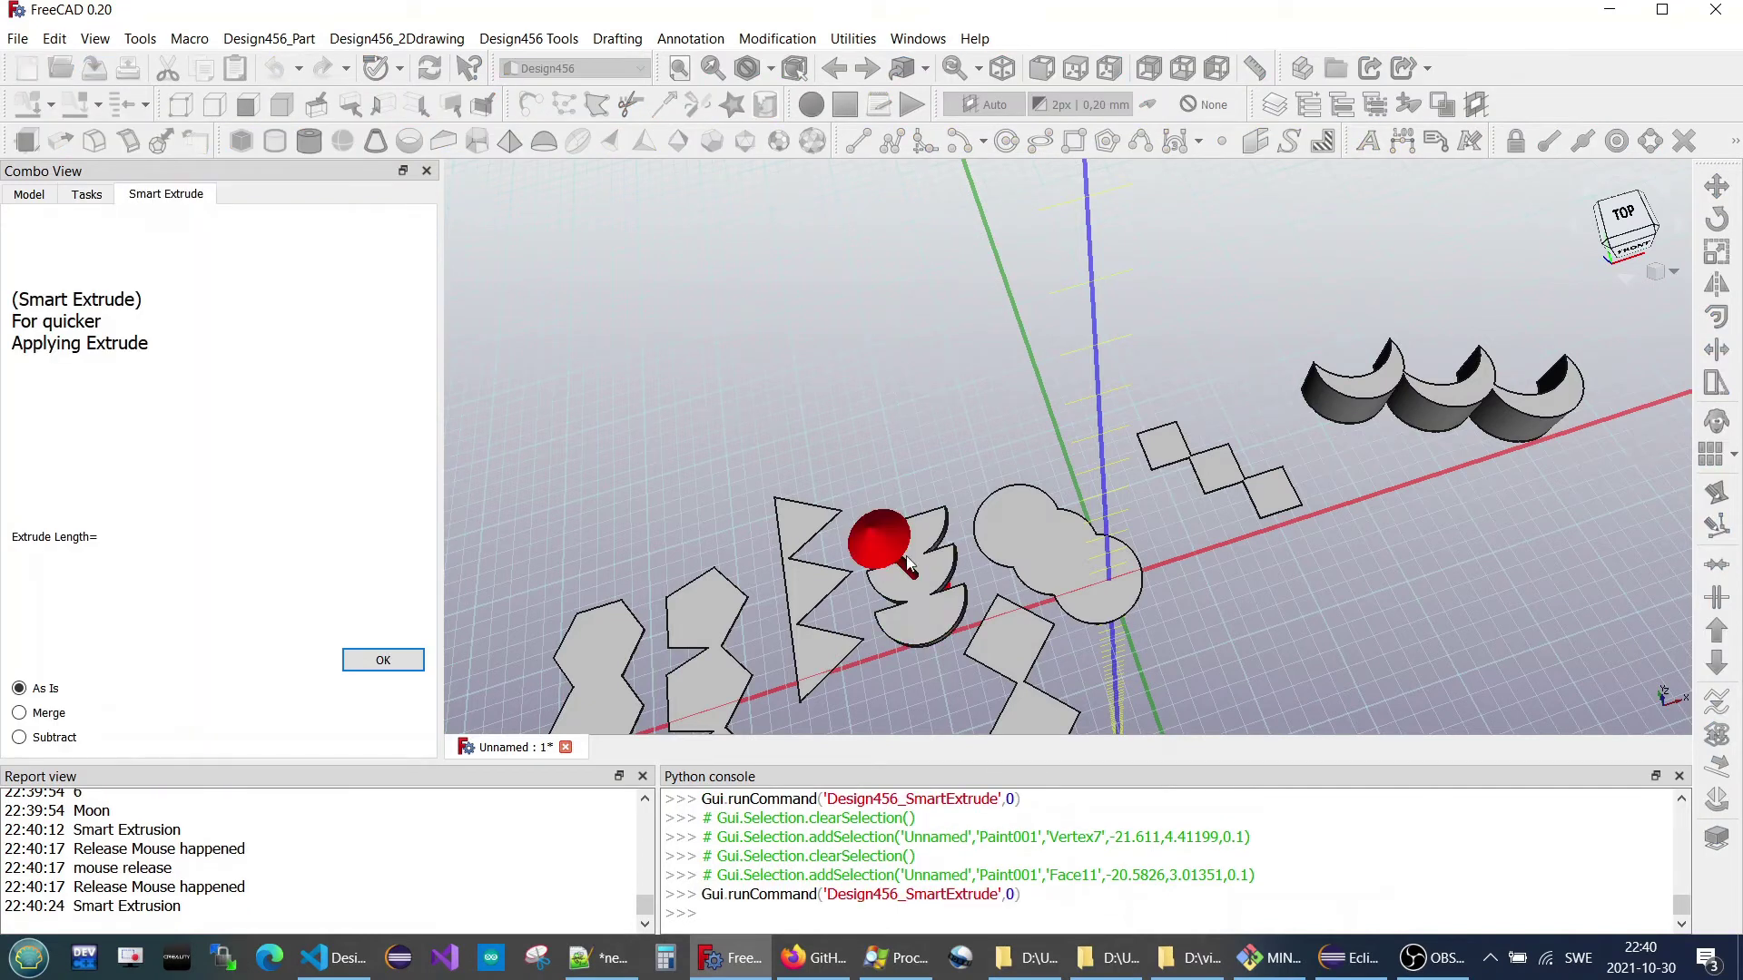
left_click_drag(892, 553, 639, 412)
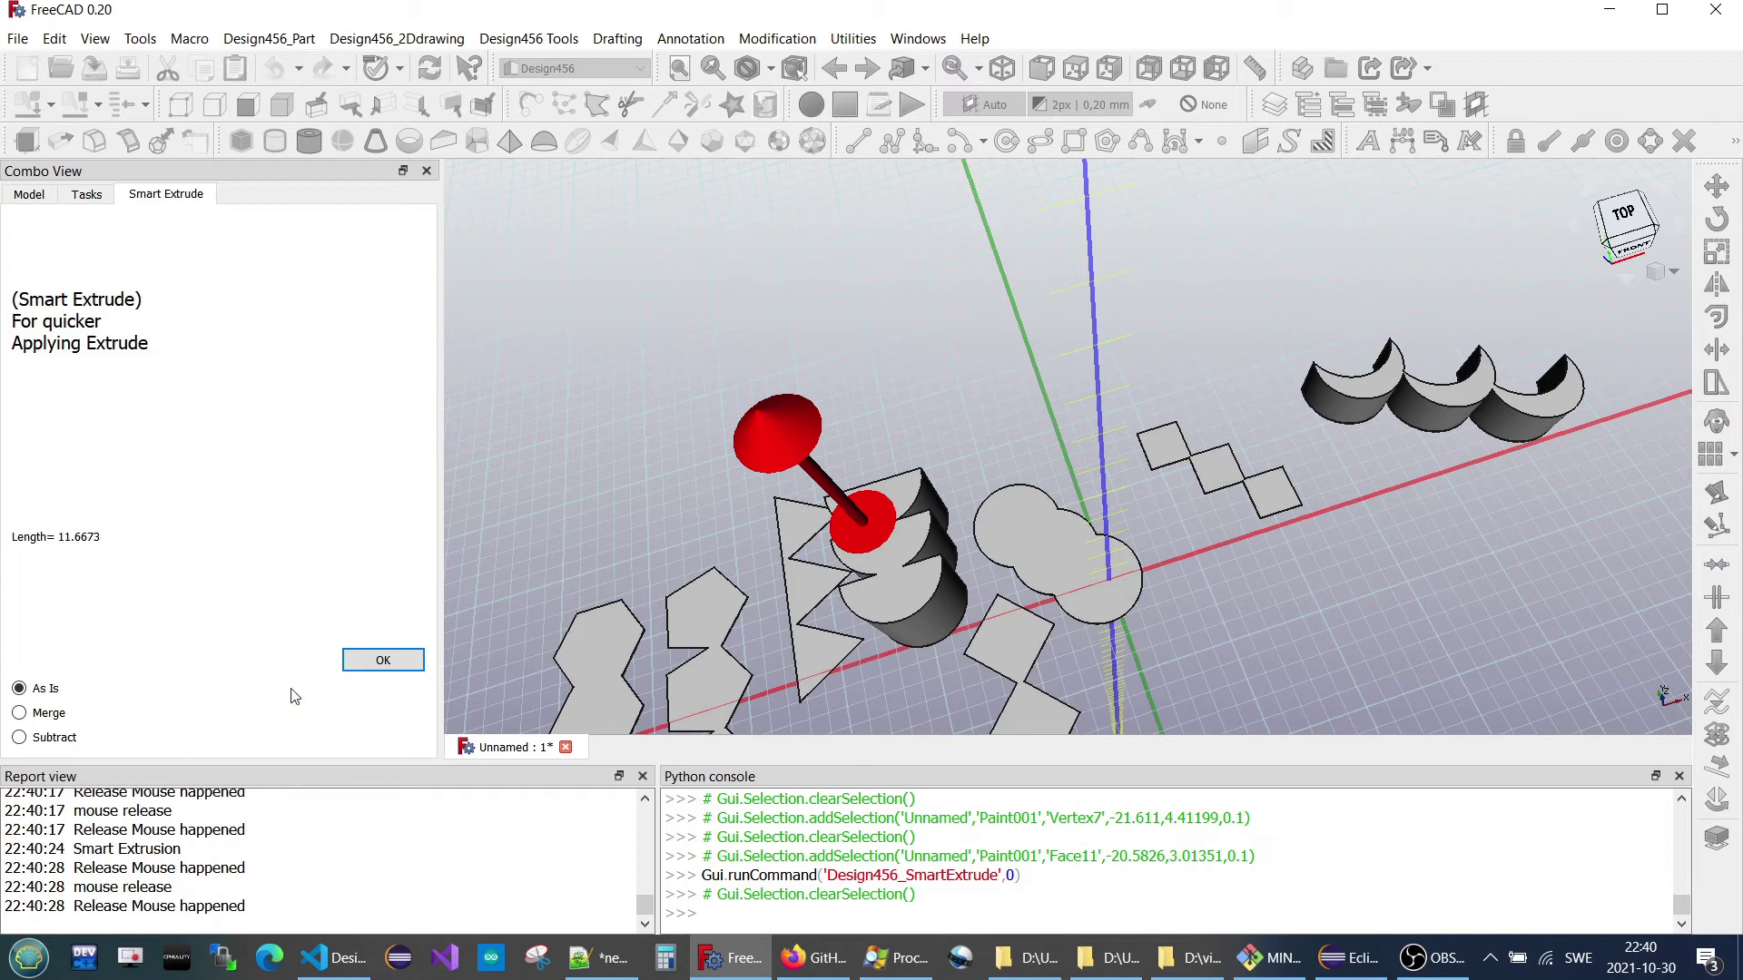
left_click(386, 662)
Smart Extrude the overlapping circles shape up about 11.15 units.
left_click(1071, 562)
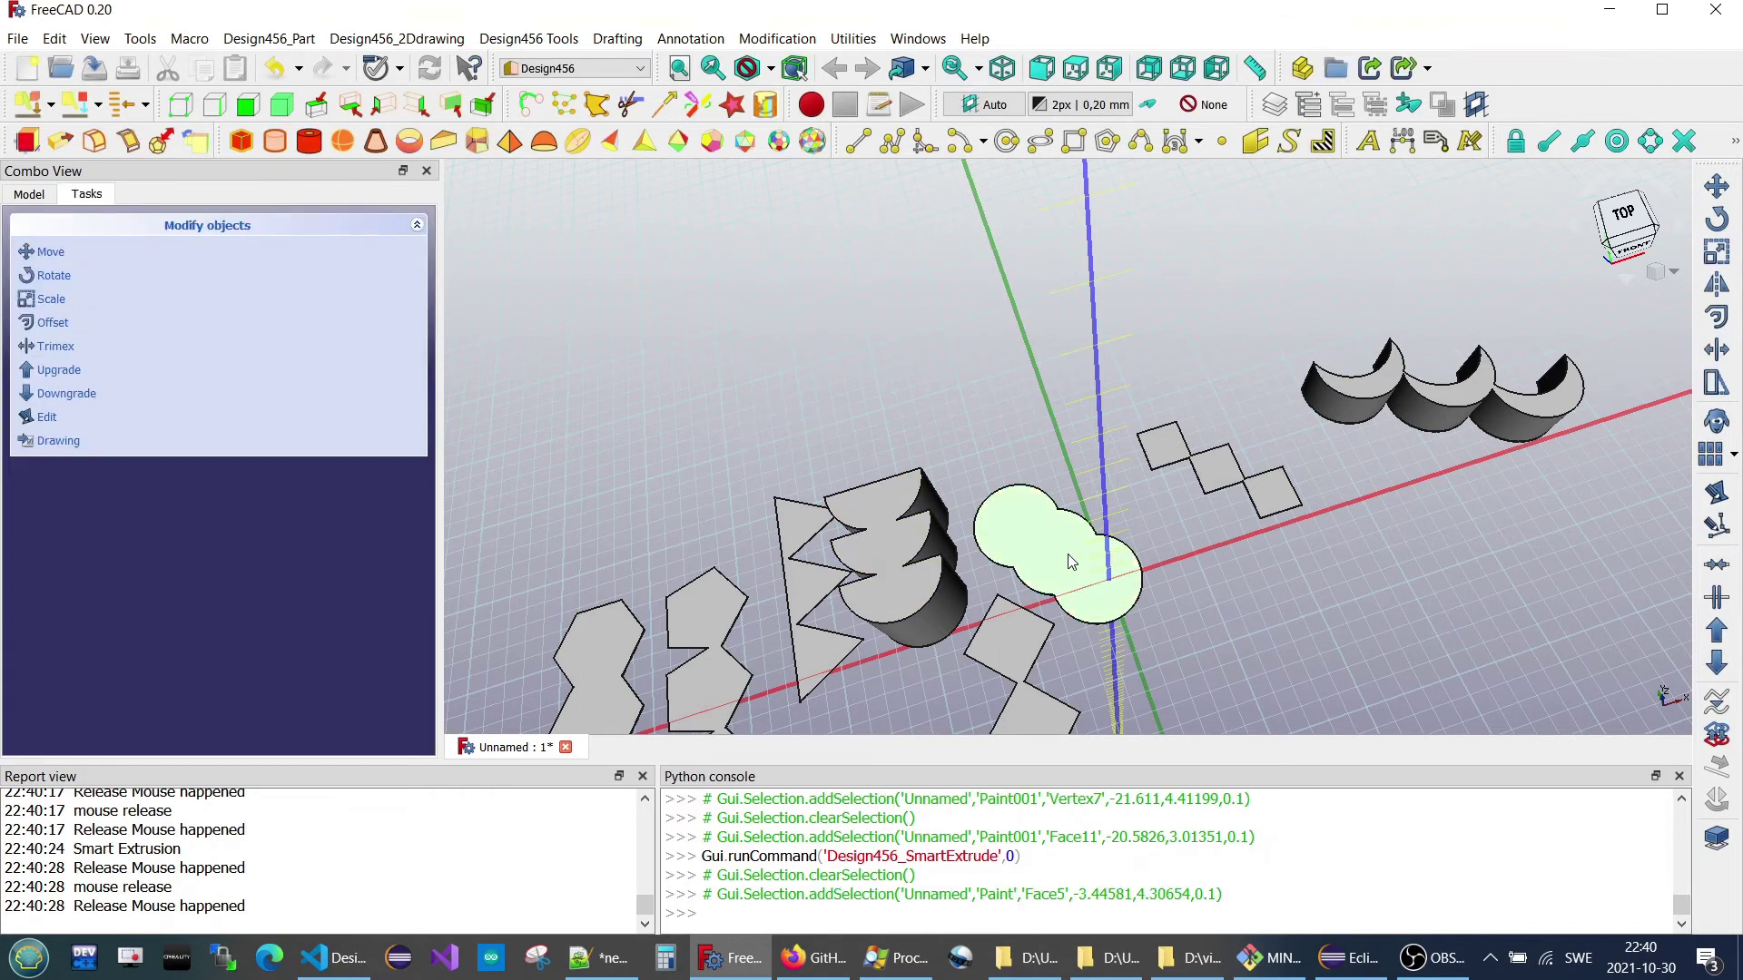
left_click(162, 140)
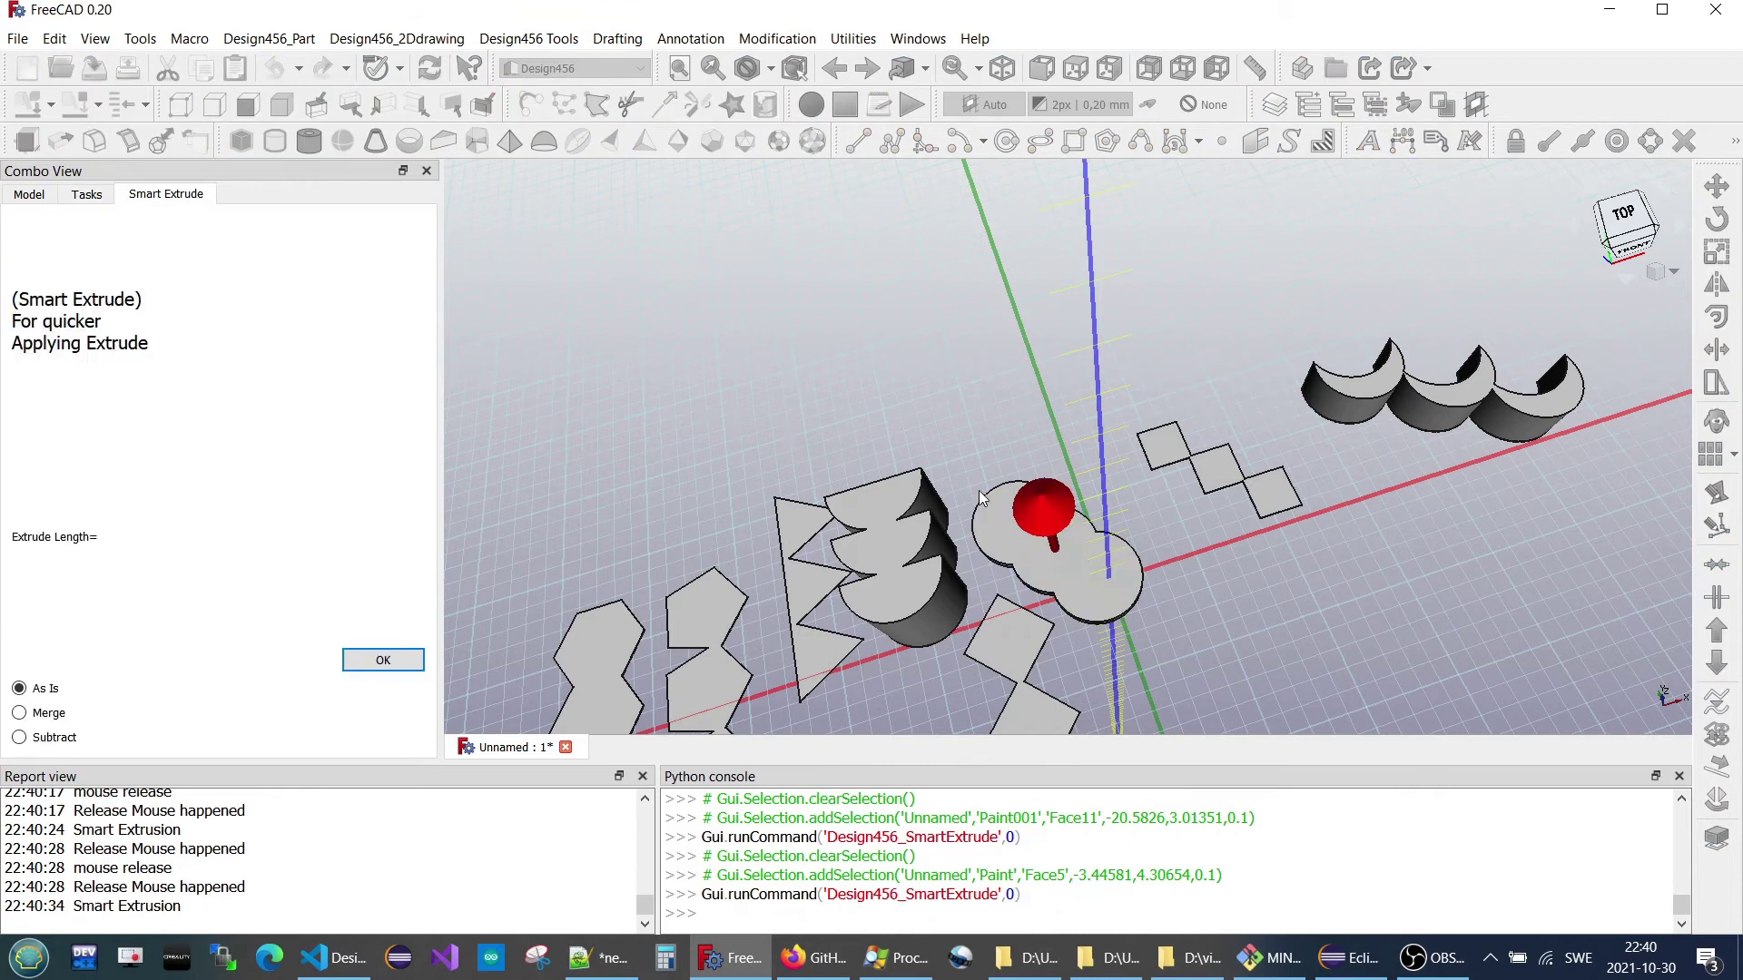
mouse_move(1028, 497)
left_mouse_down()
mouse_move(937, 307)
mouse_move(723, 341)
left_mouse_up()
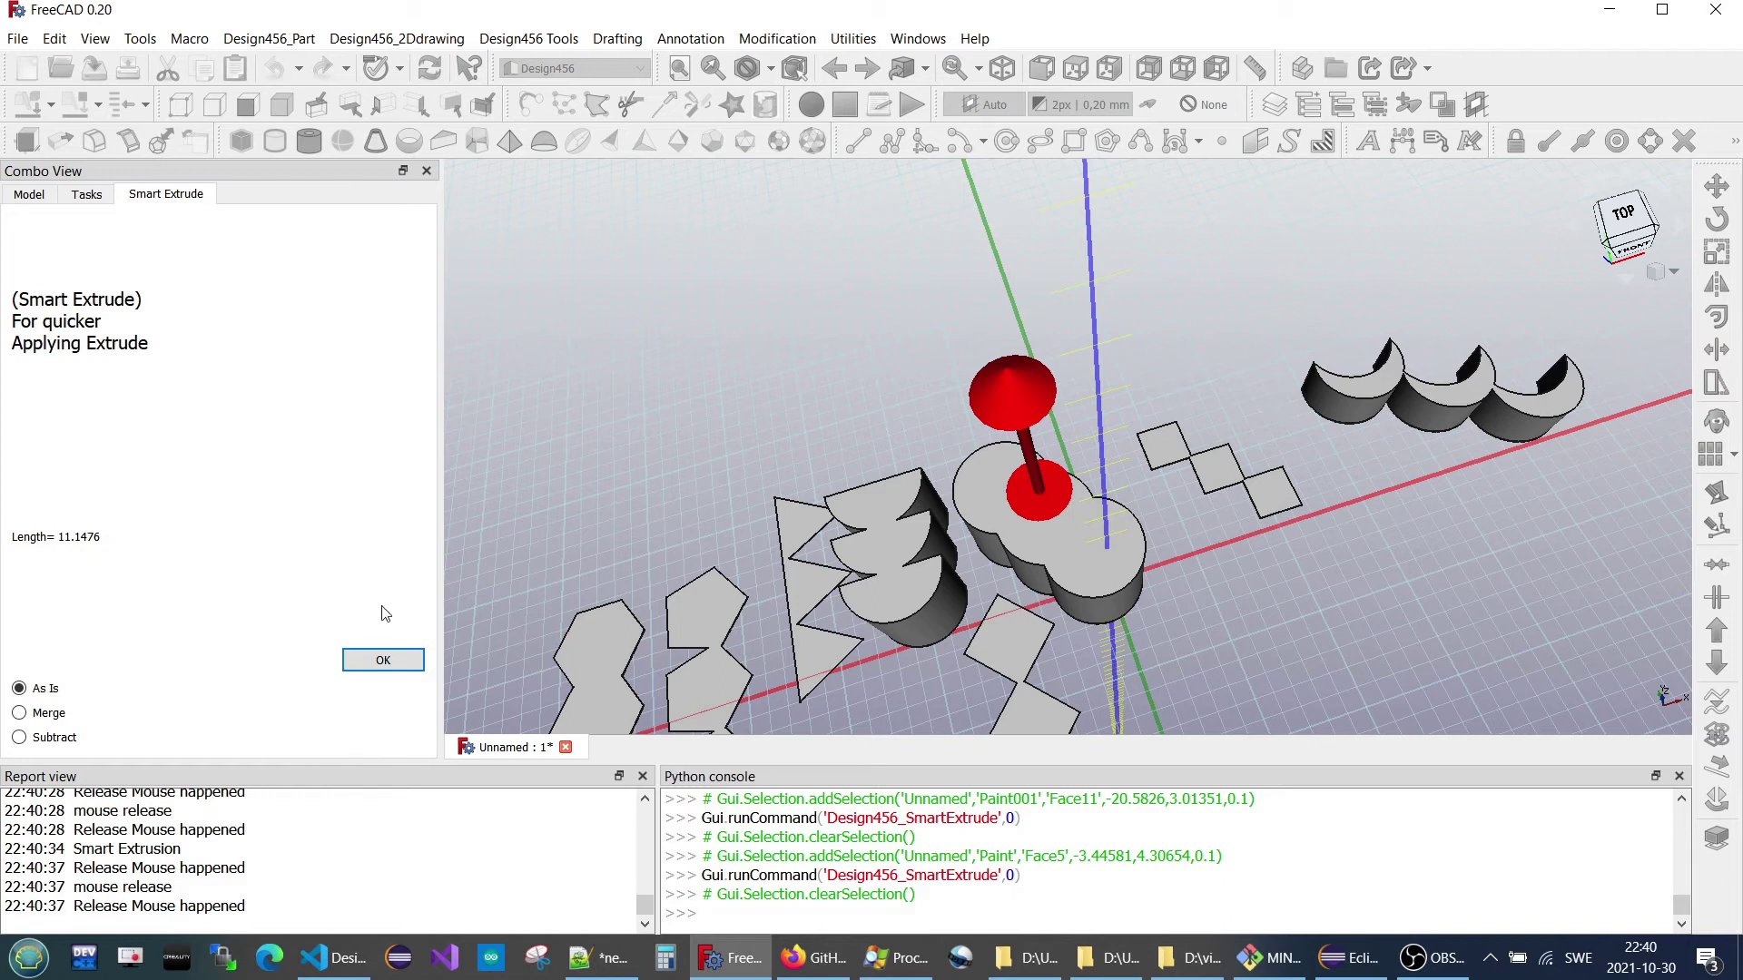
left_click(381, 661)
Give the circles solid and the crescent moon solid random colours.
scroll(772, 627, "down", 2)
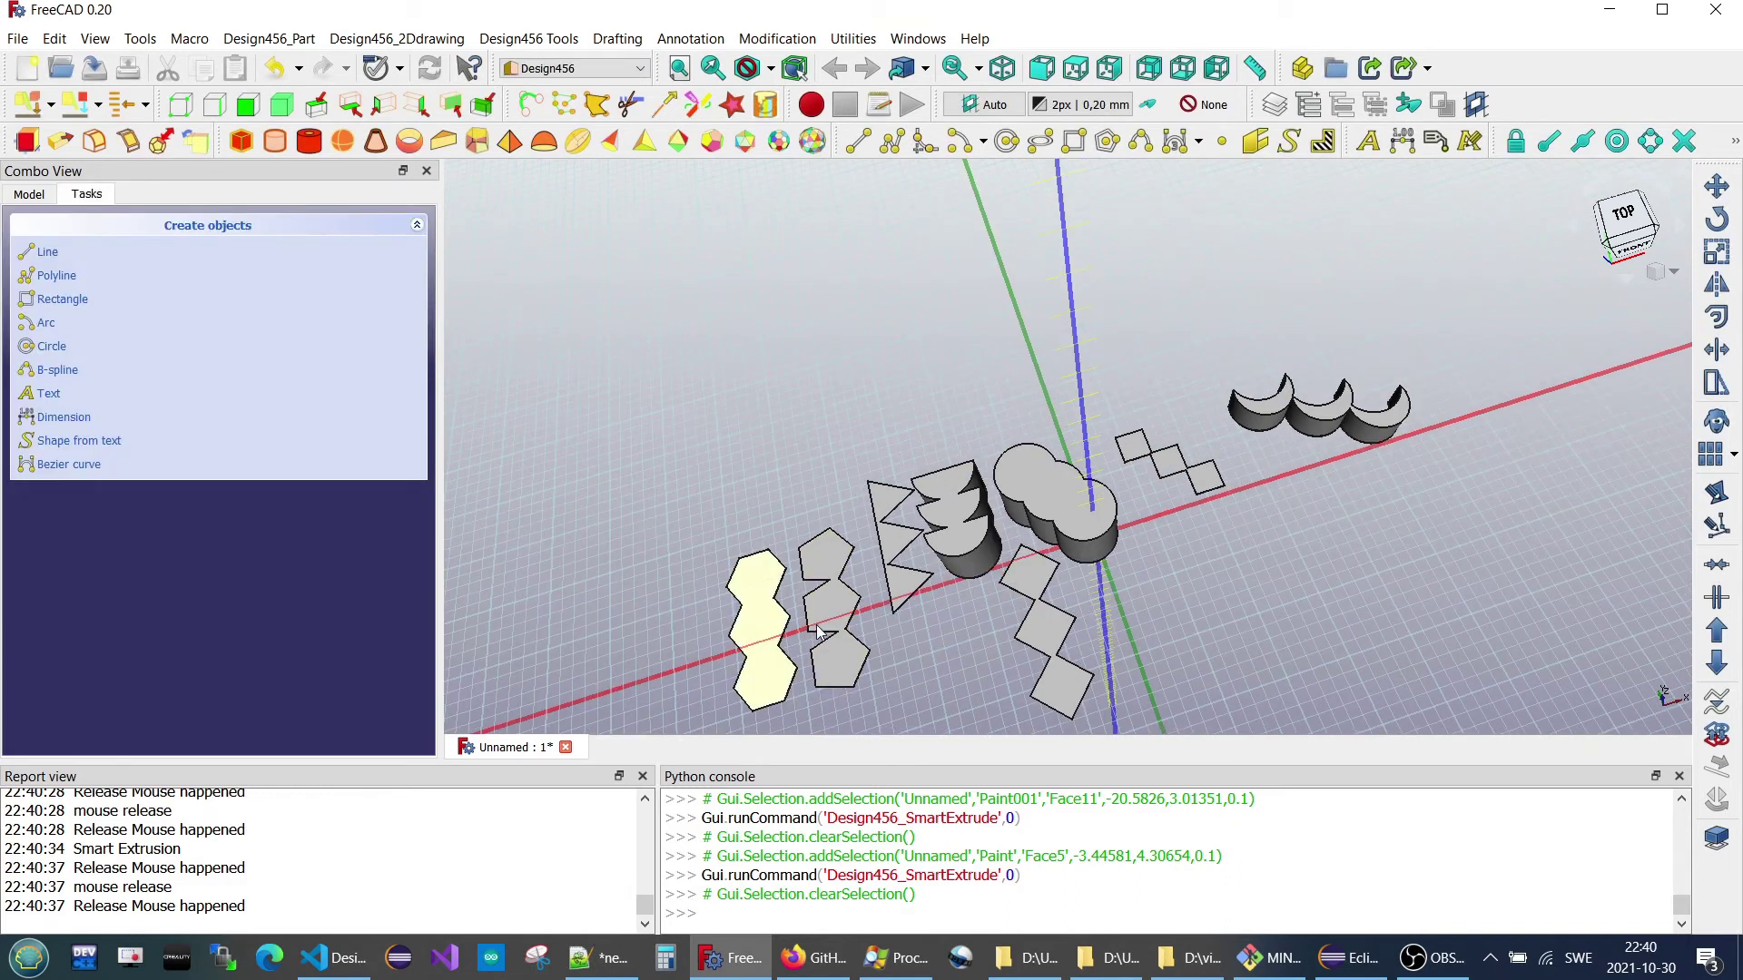
left_click(1073, 498)
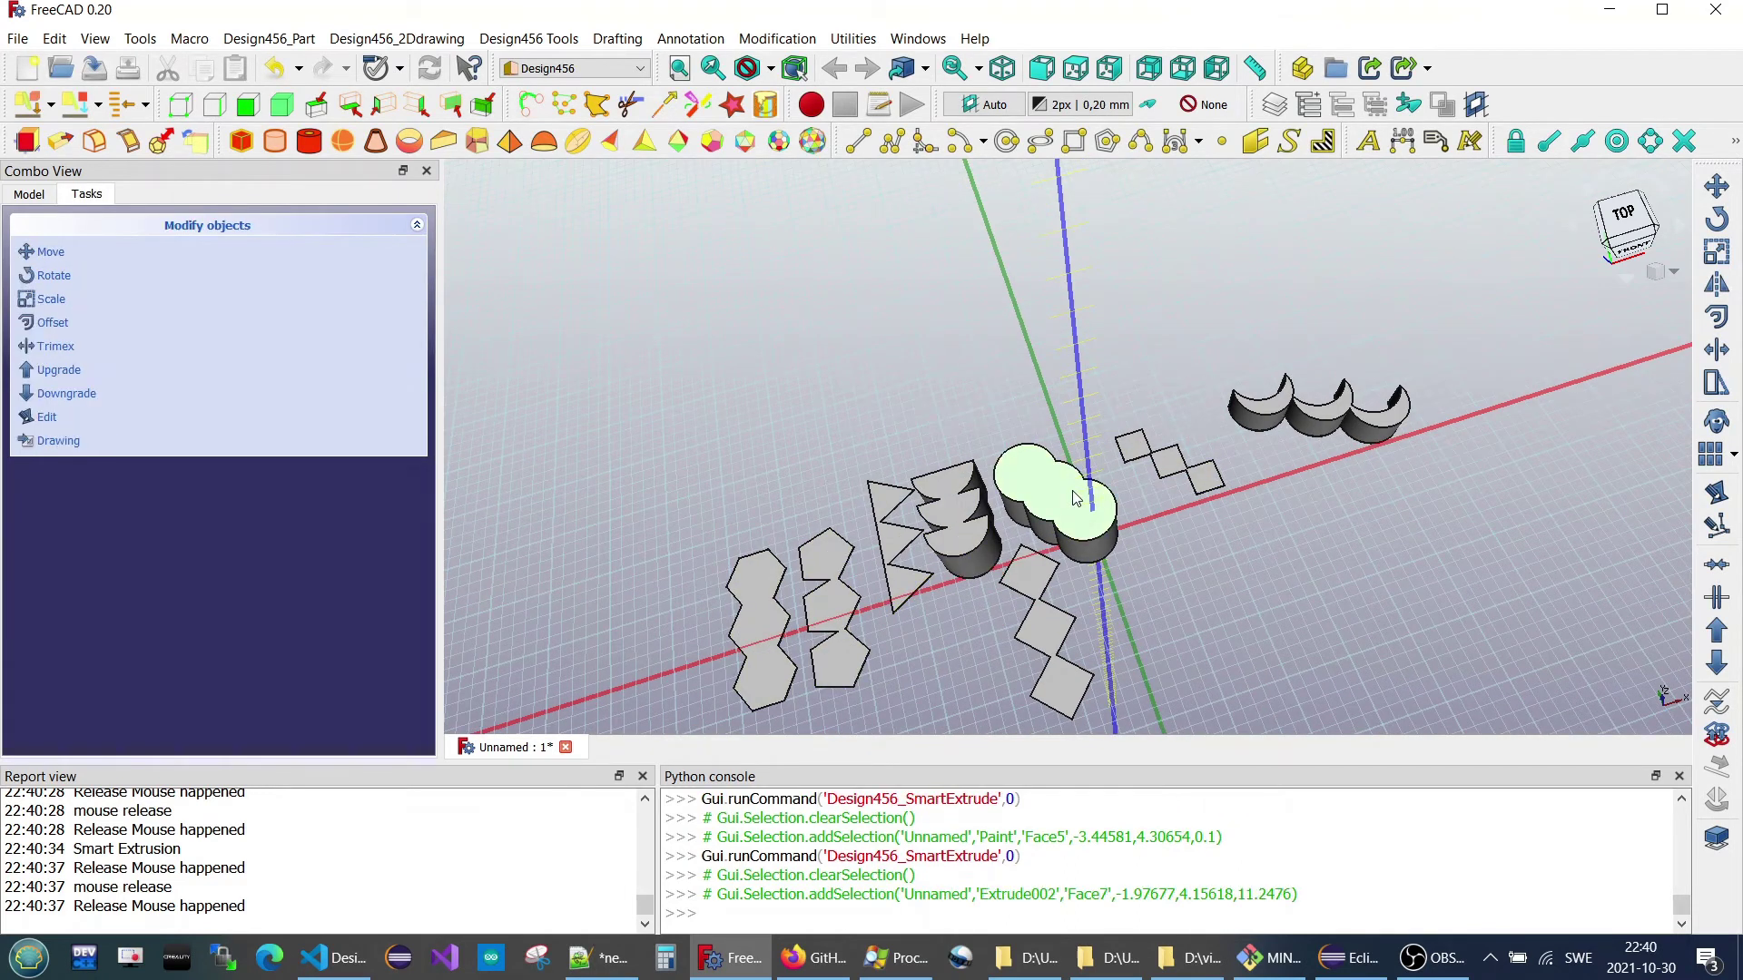
double_click(1062, 501)
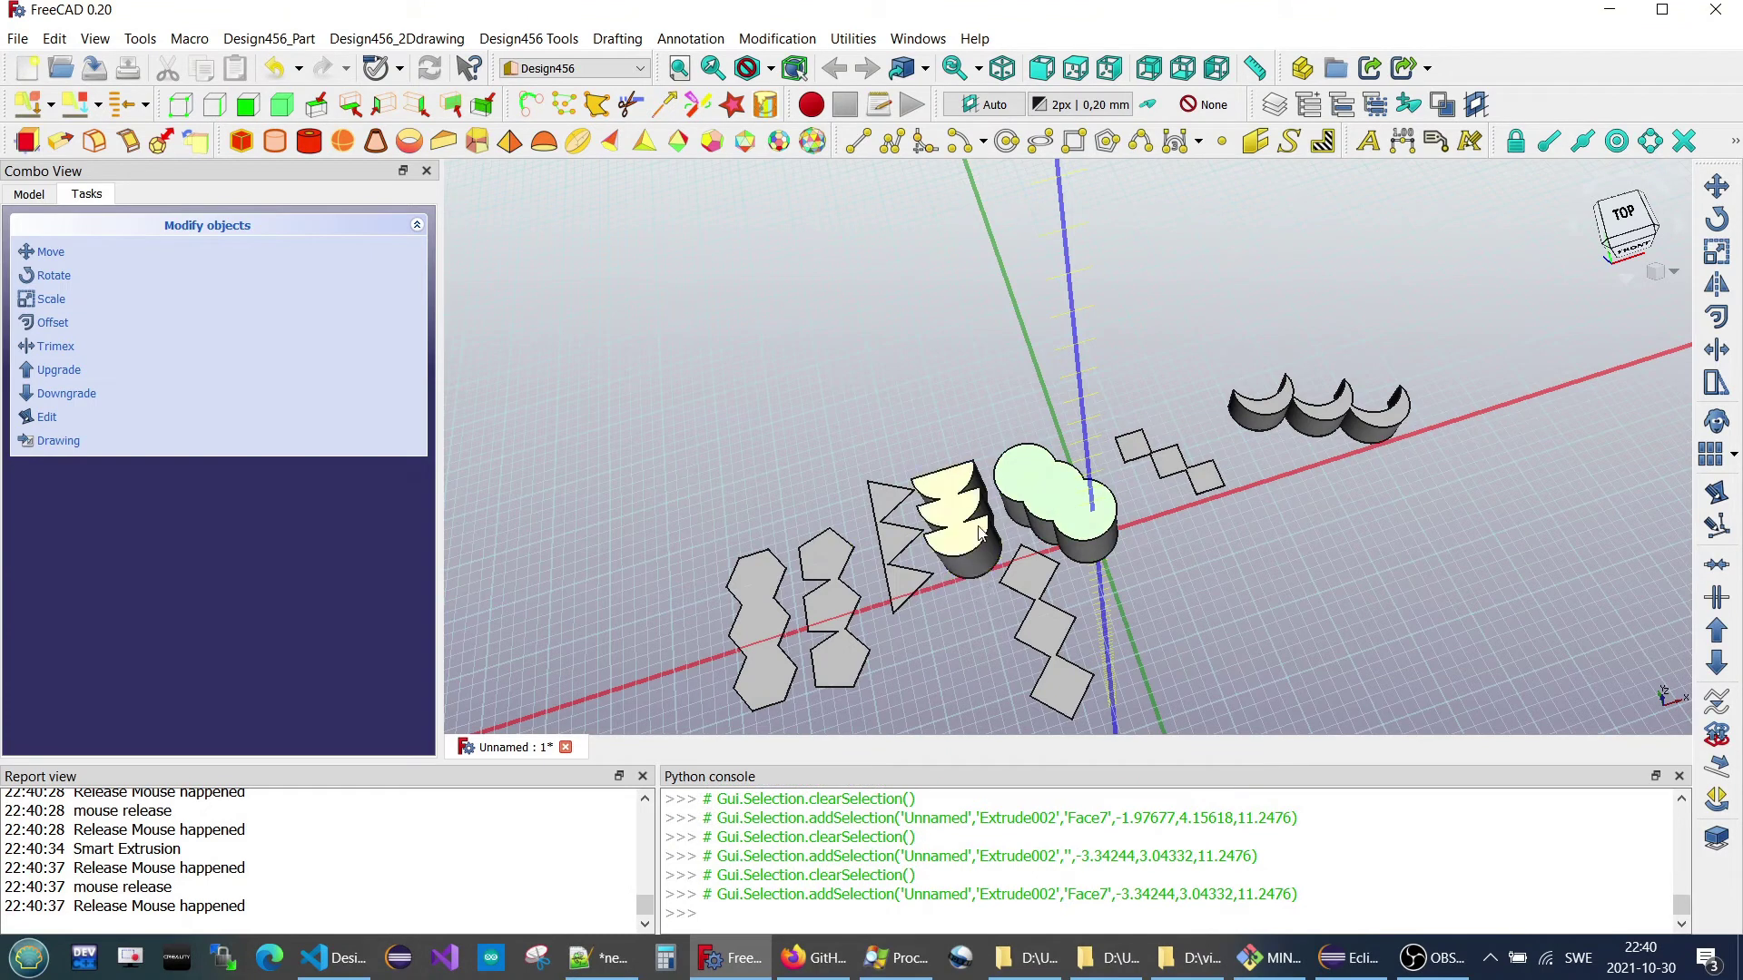
right_click(1069, 513)
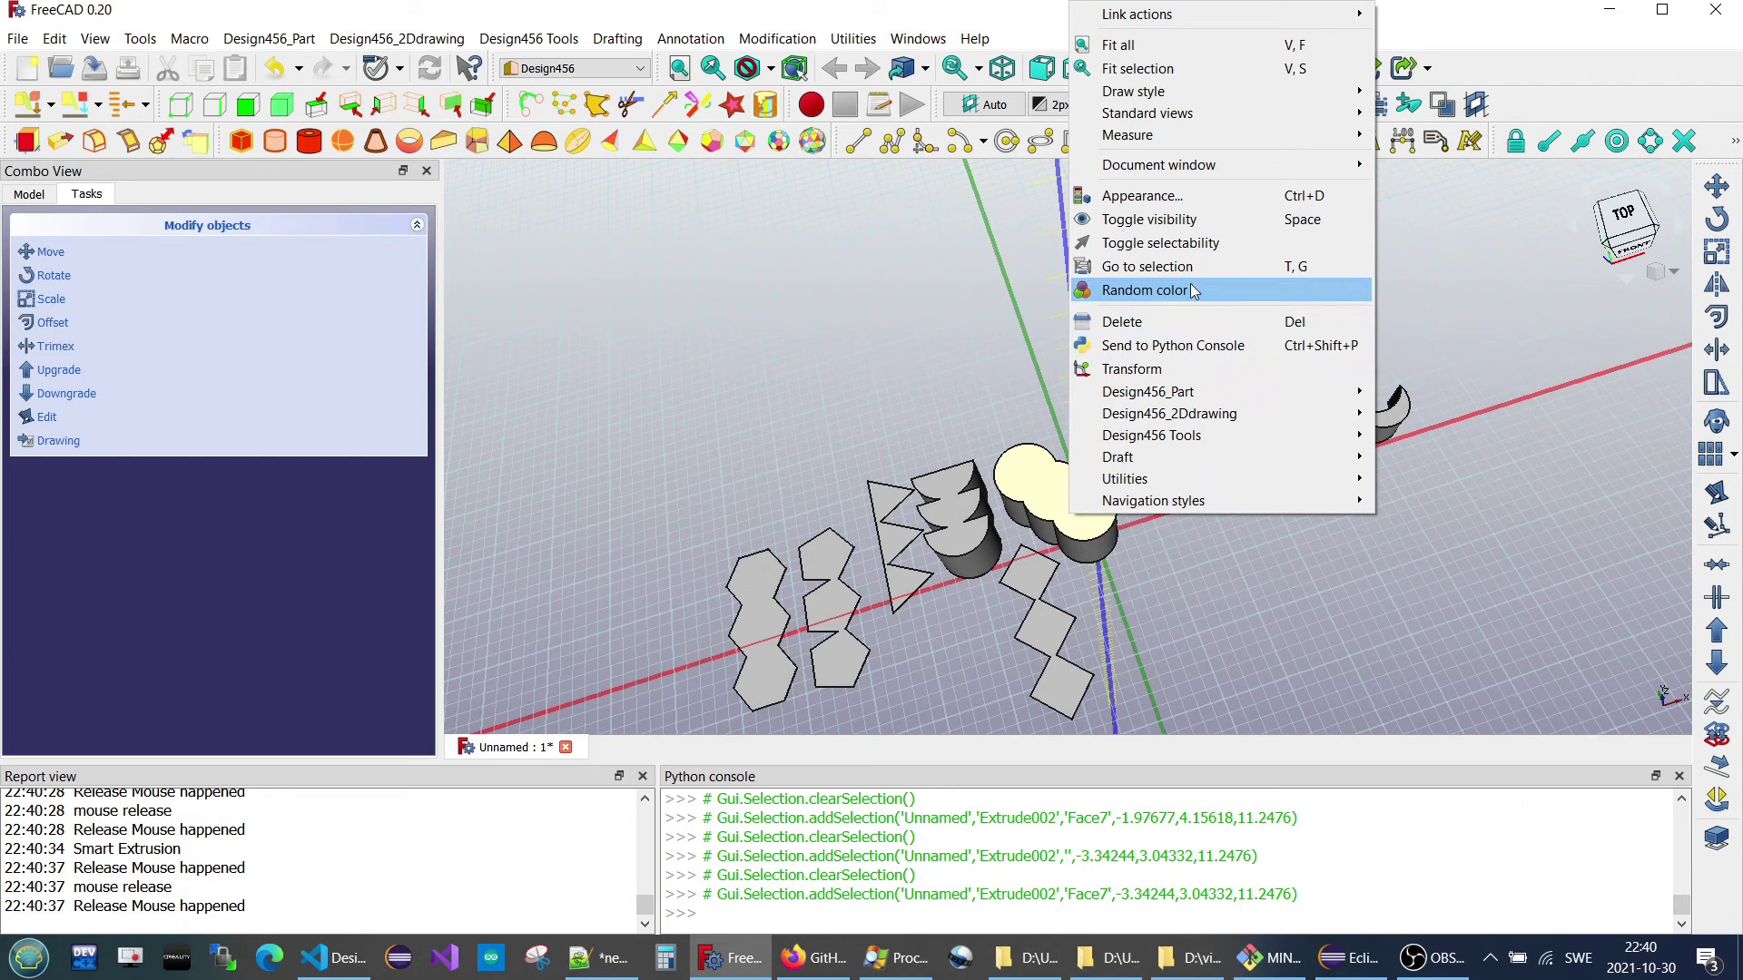
left_click(1192, 291)
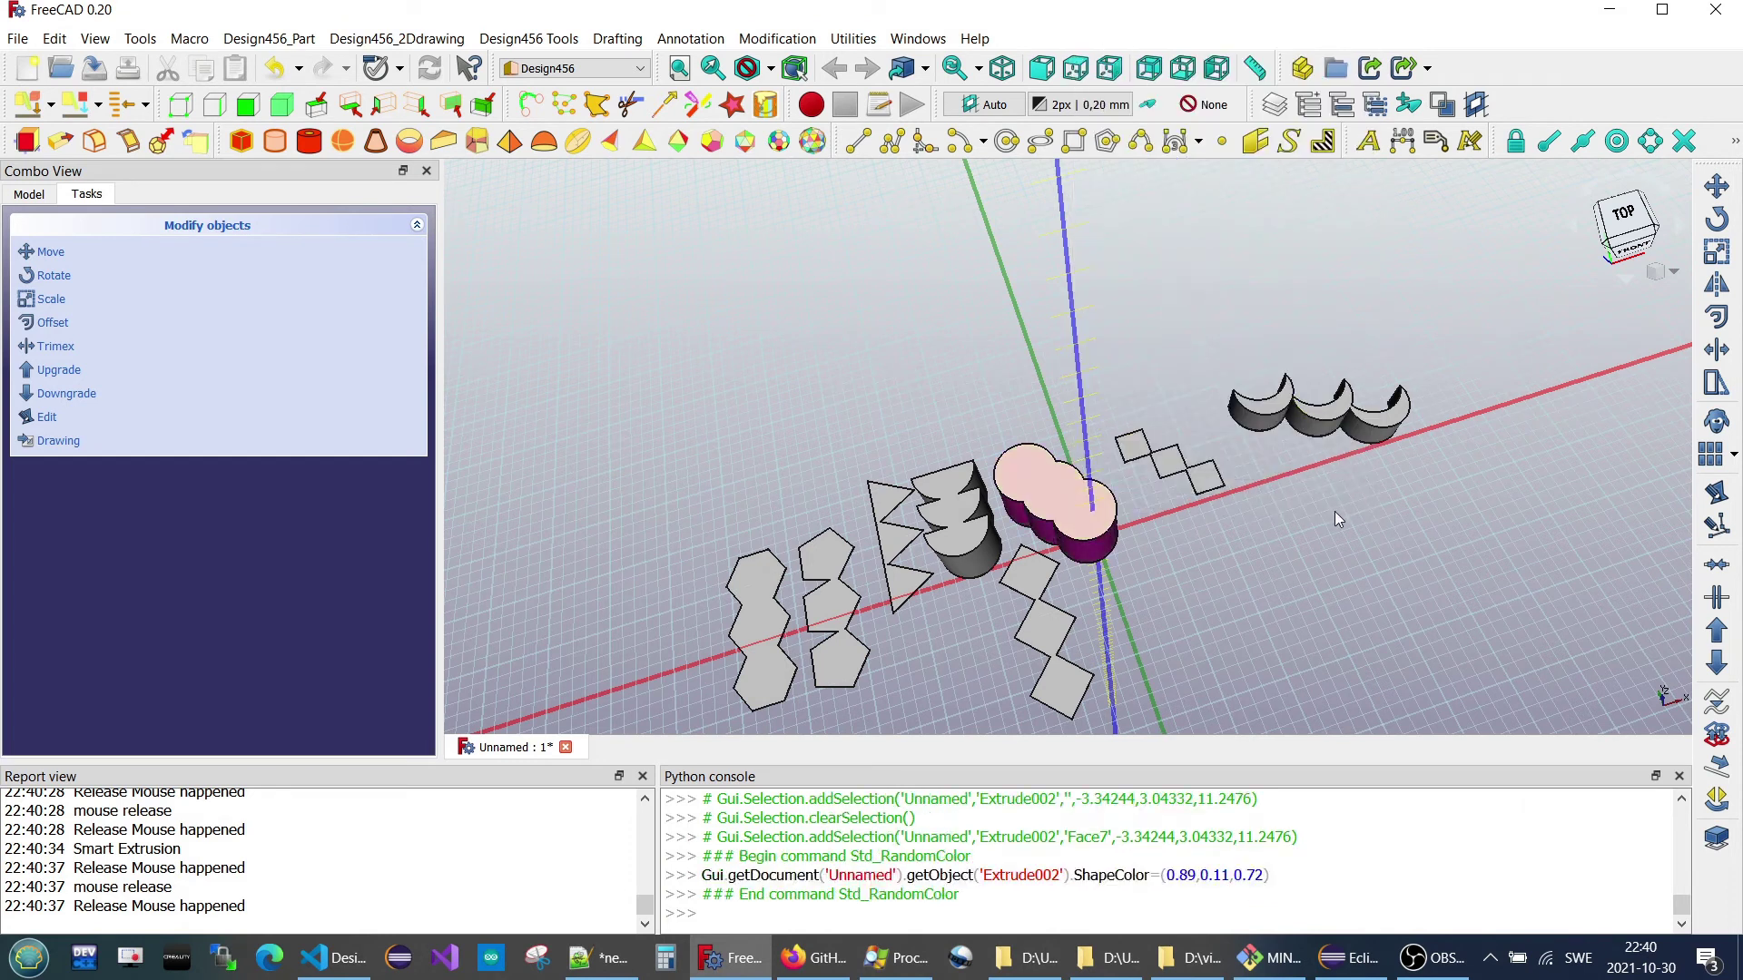
left_click(1347, 423)
right_click(1345, 421)
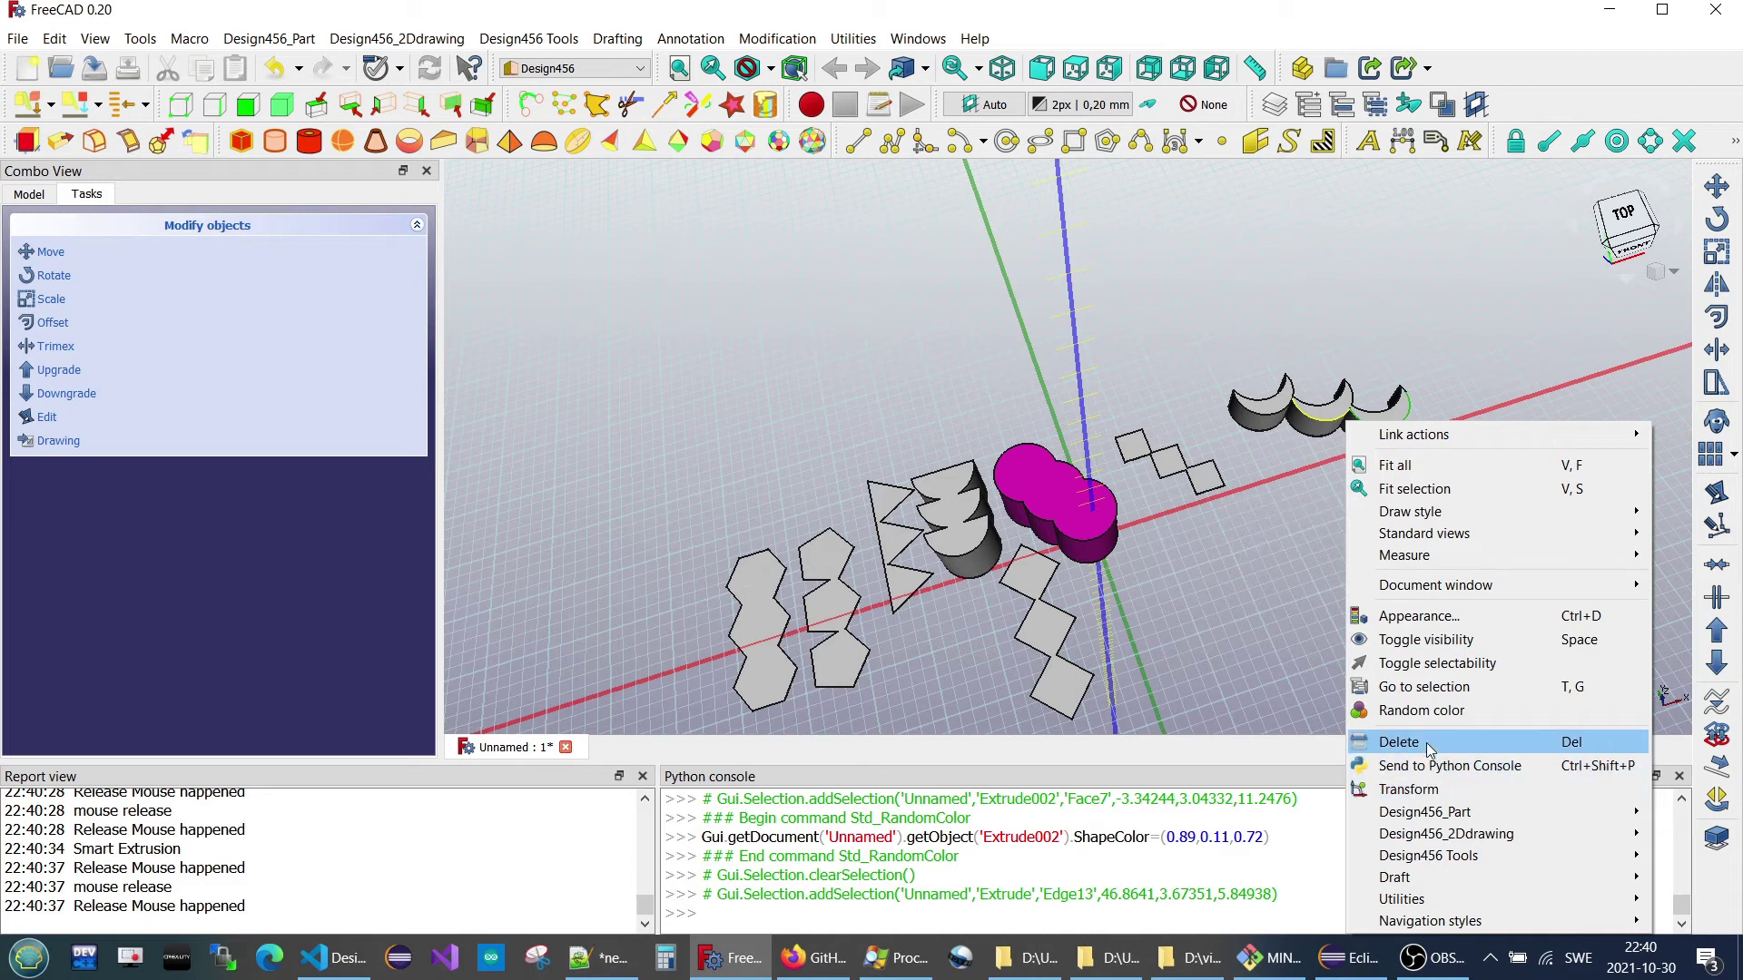
left_click(1421, 709)
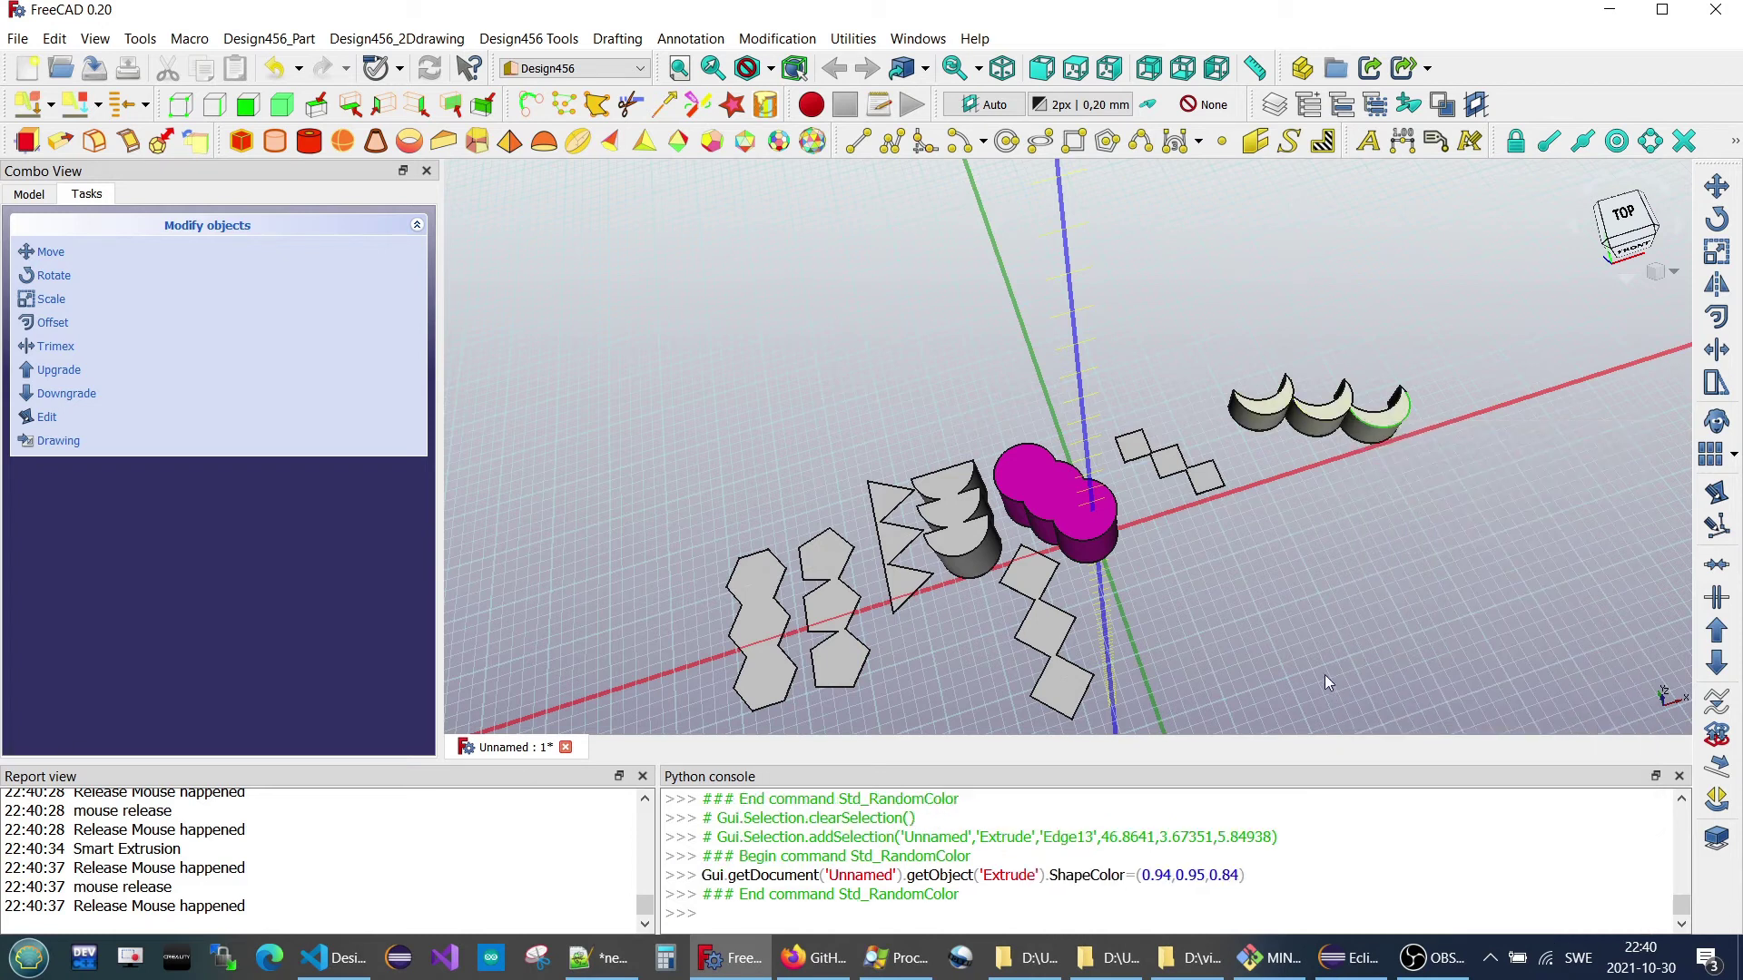
Apply random colours to the zigzag diamond, the half-circle solid and the stepped squares.
left_click(1040, 627)
right_click(1040, 626)
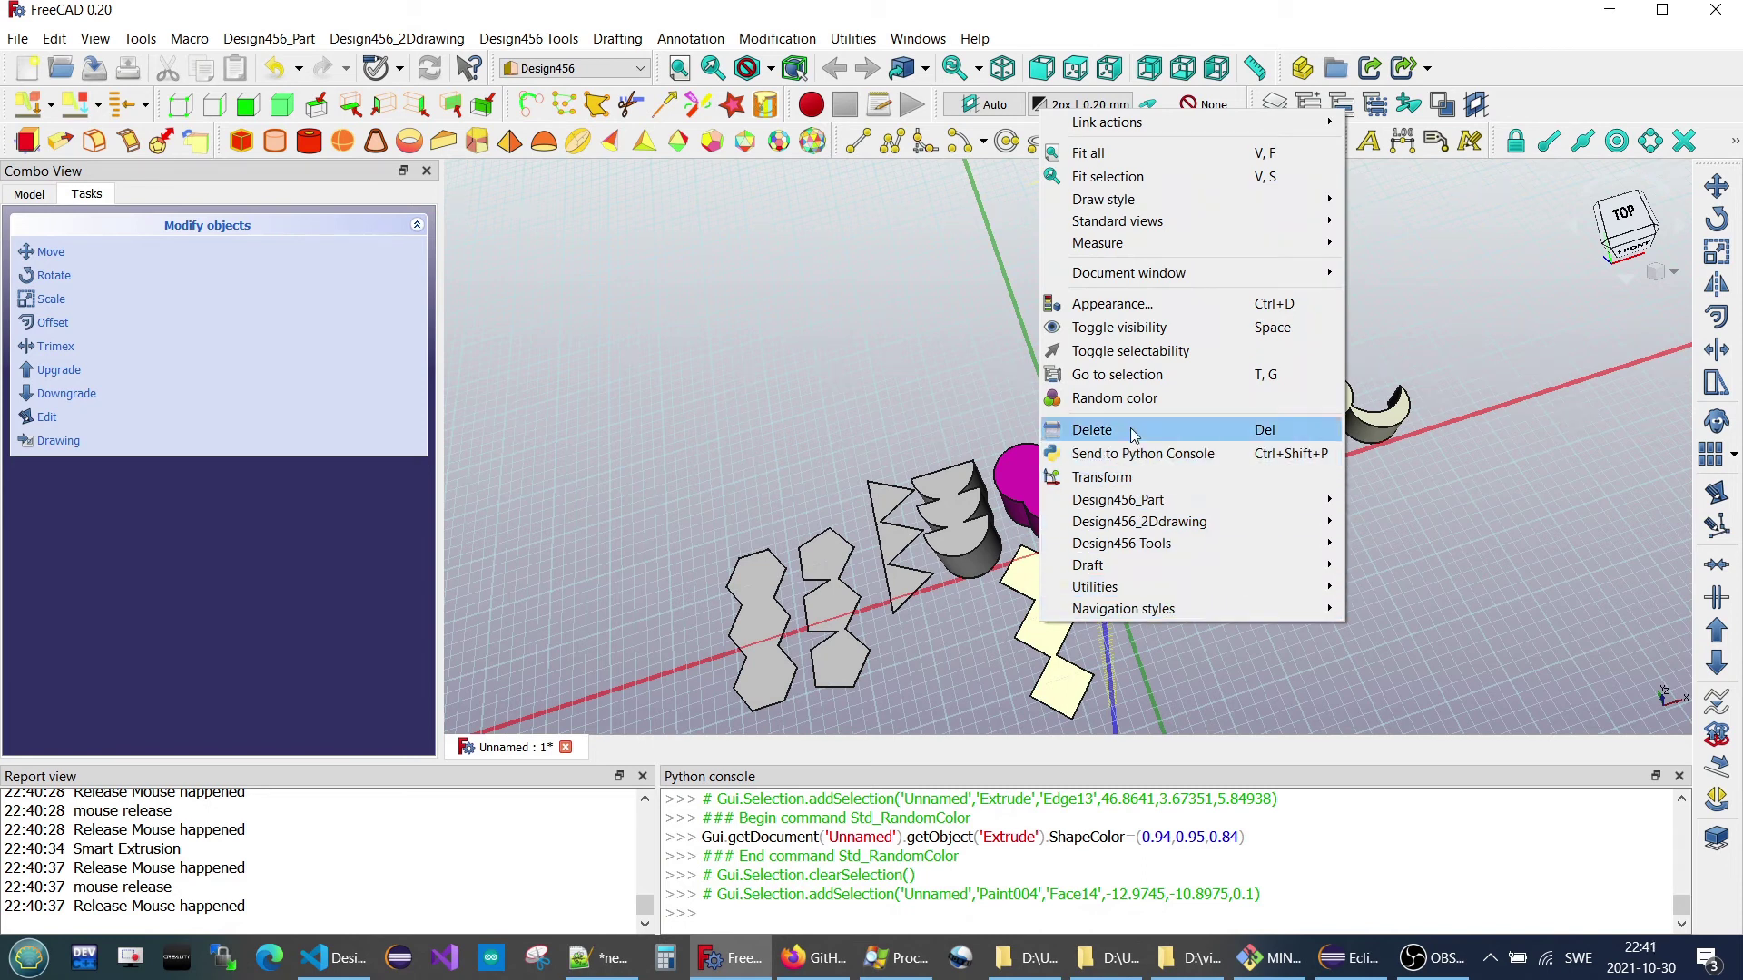
left_click(1121, 397)
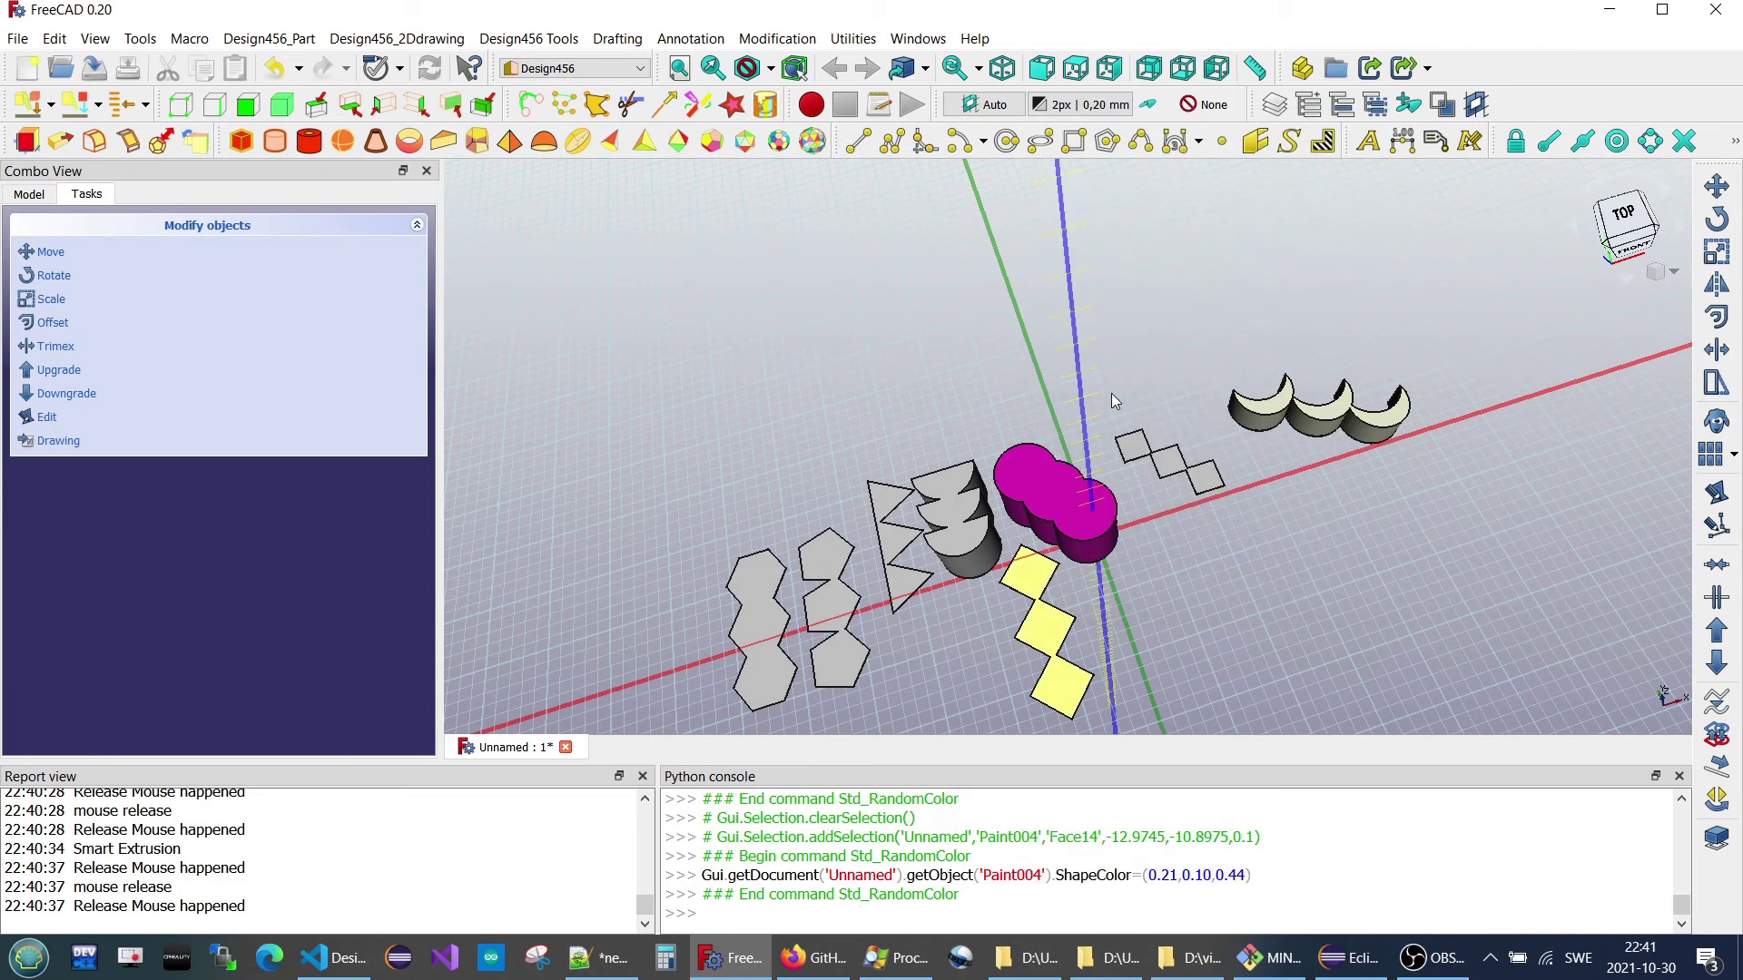
left_click(970, 535)
right_click(970, 534)
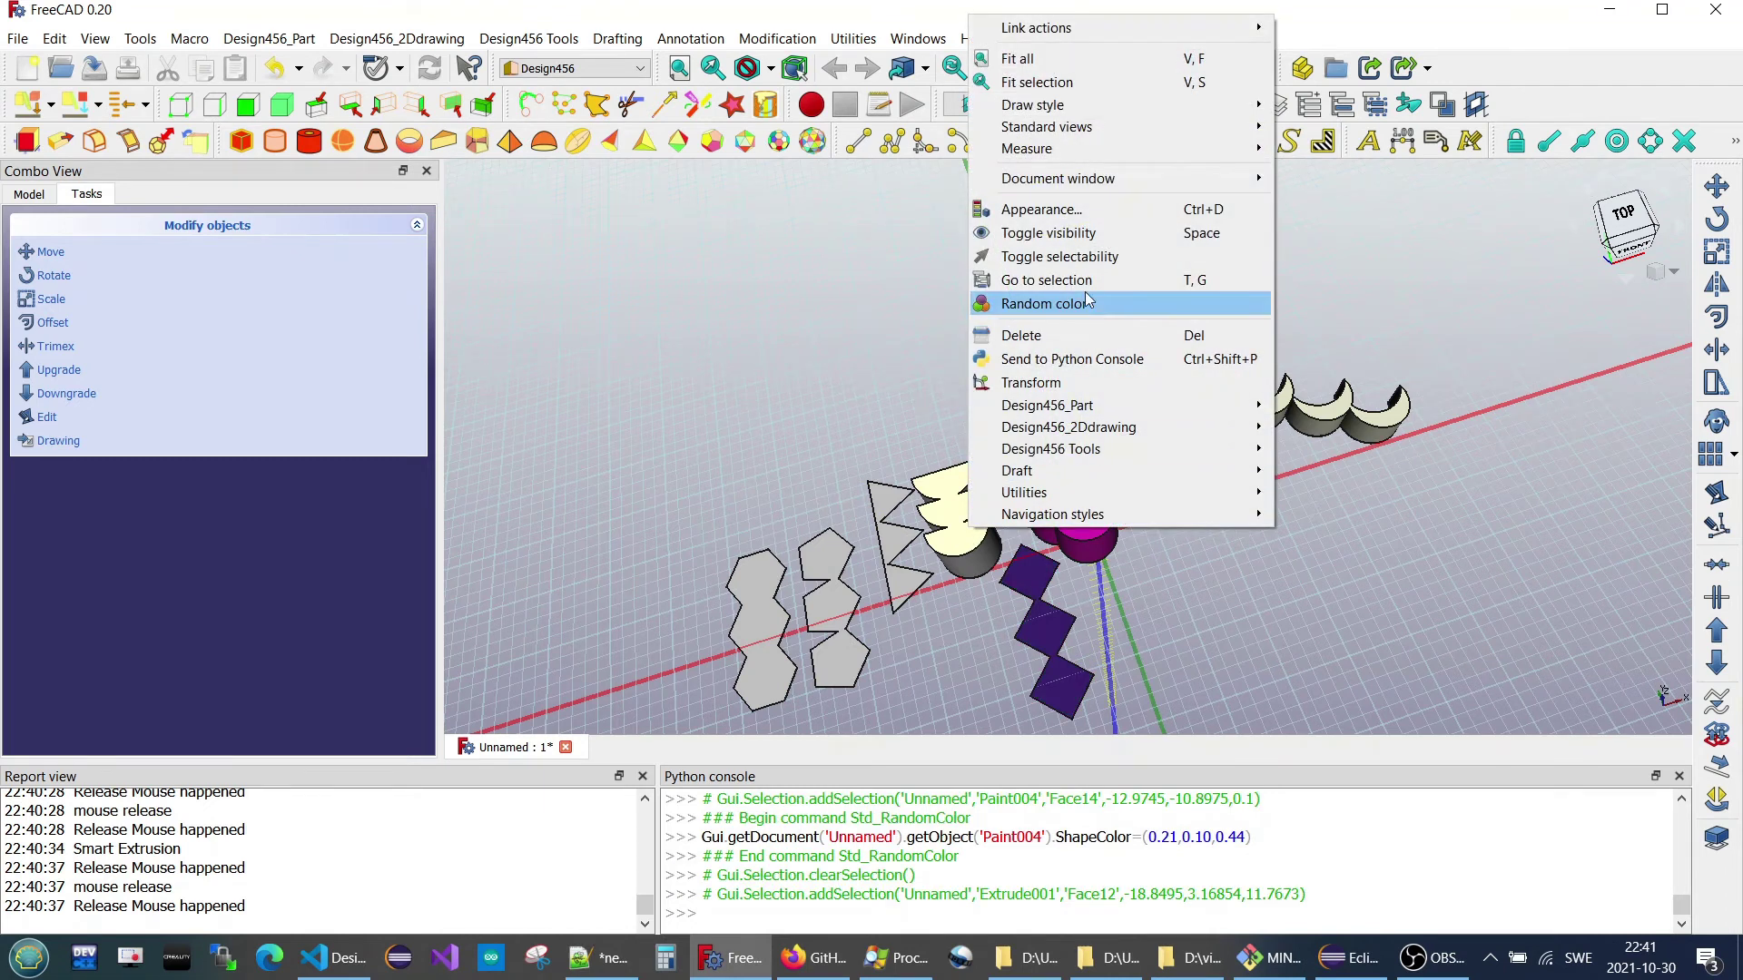
left_click(1098, 303)
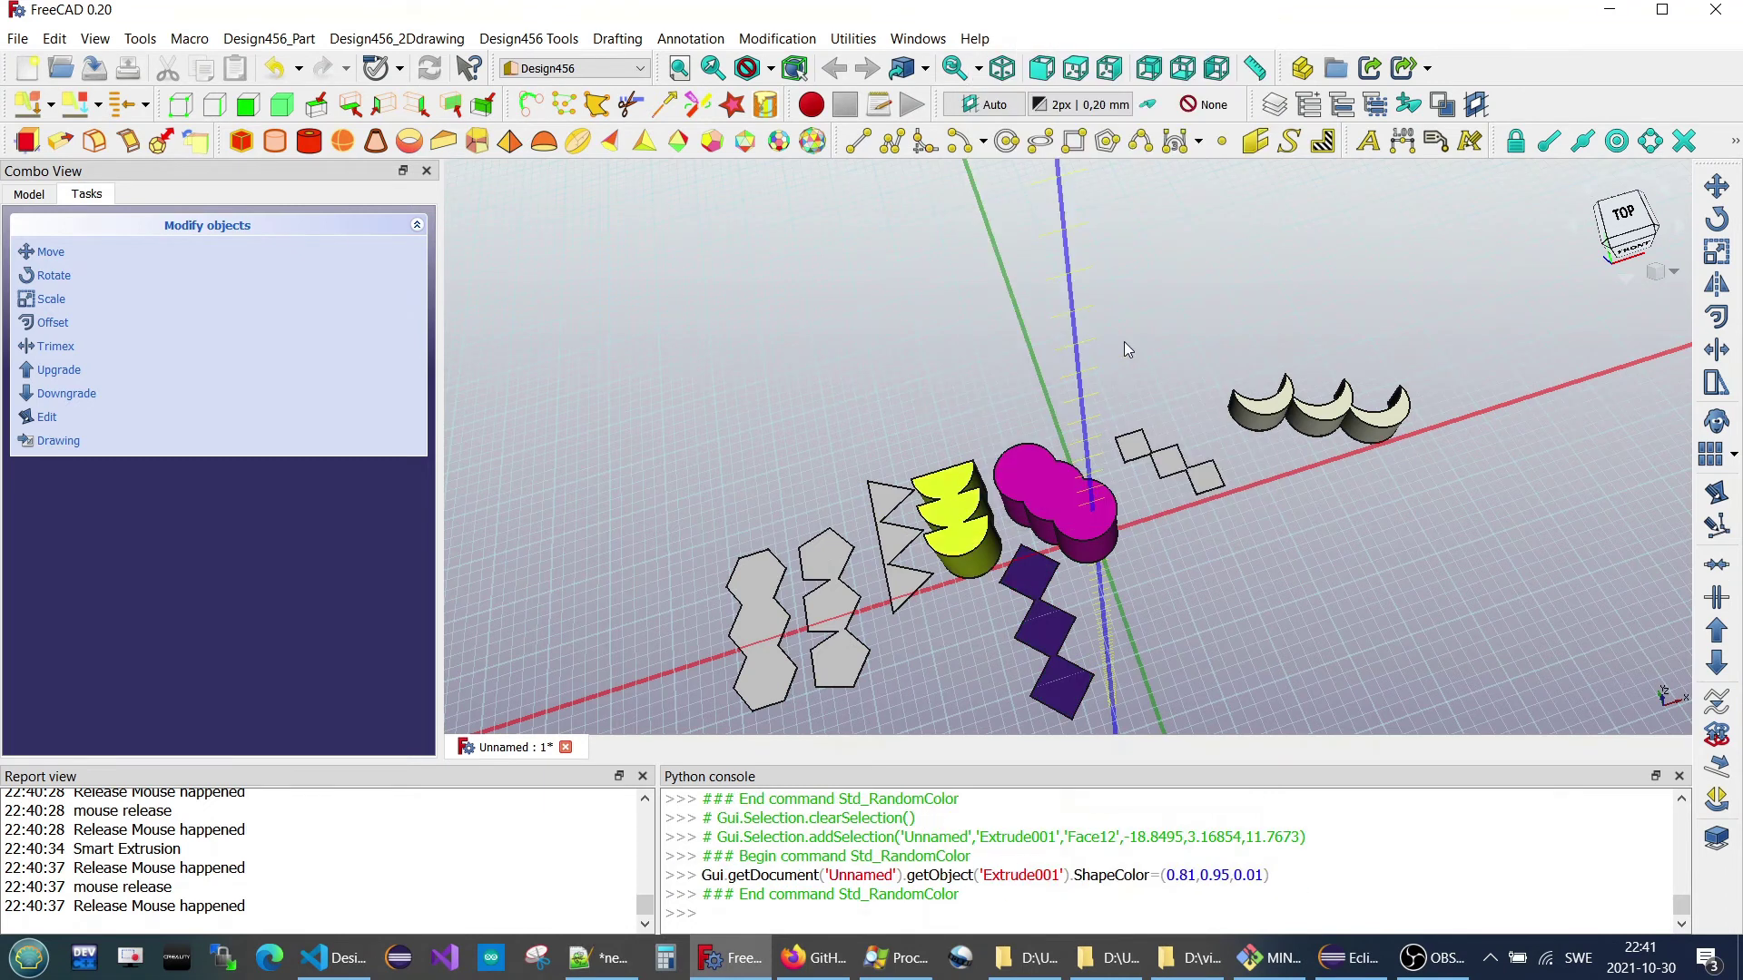
left_click(1174, 473)
right_click(1171, 467)
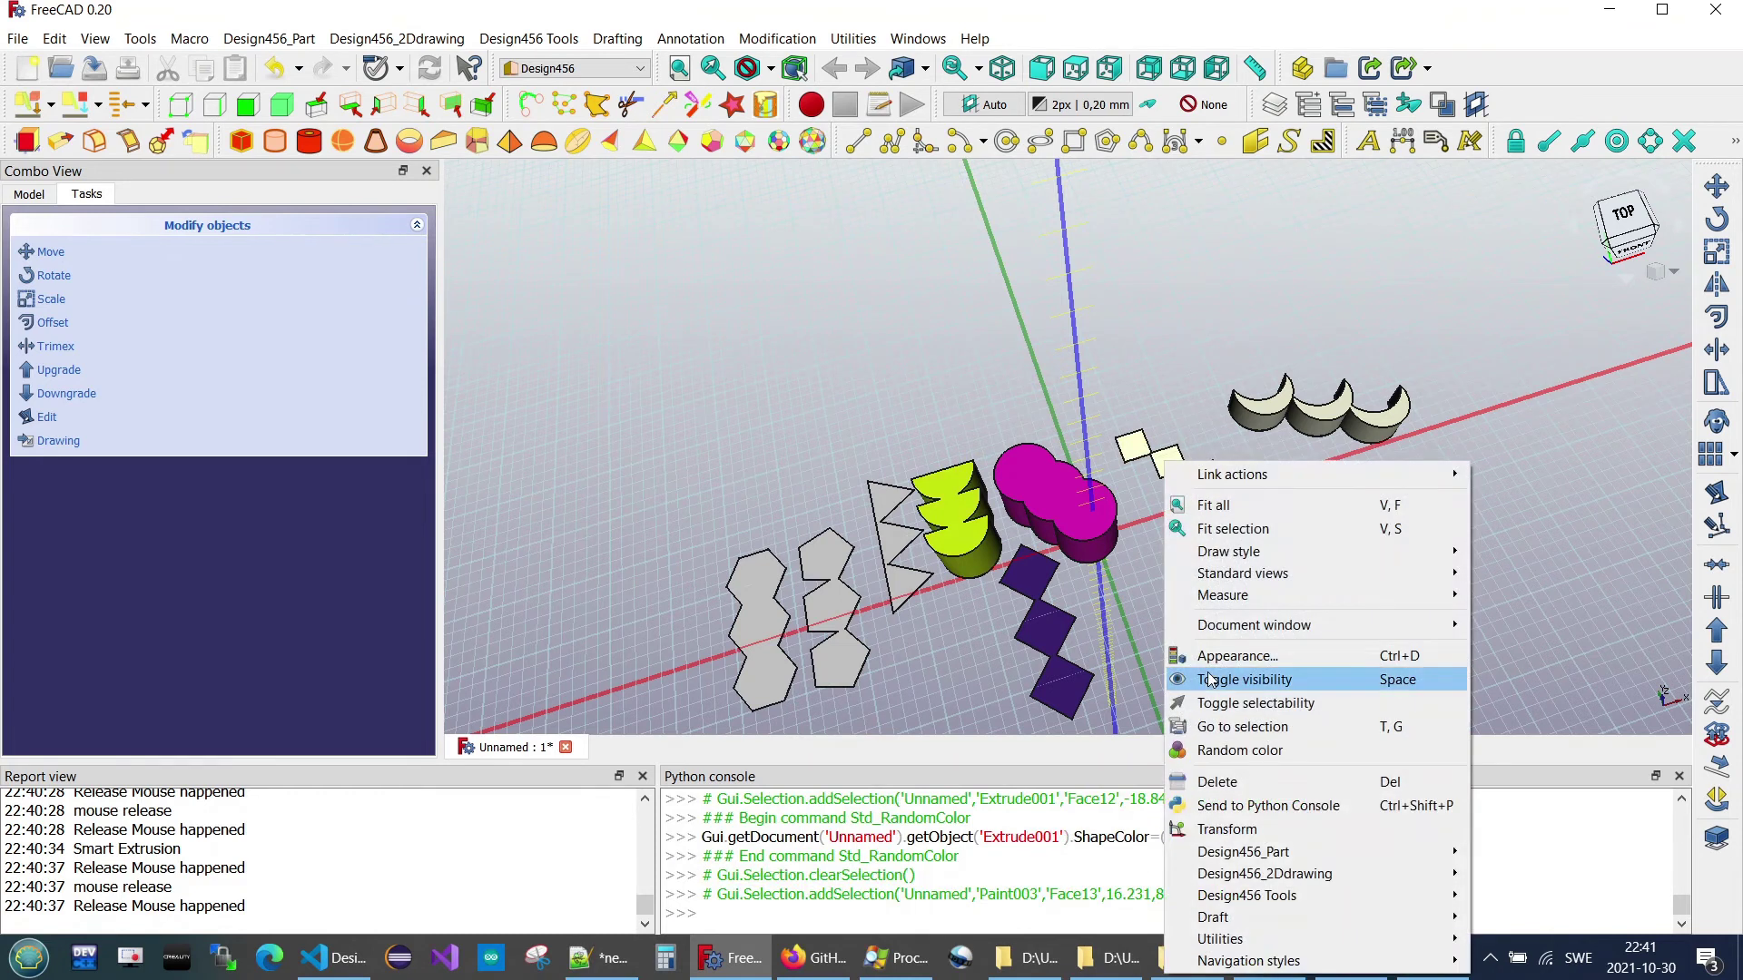
left_click(1219, 753)
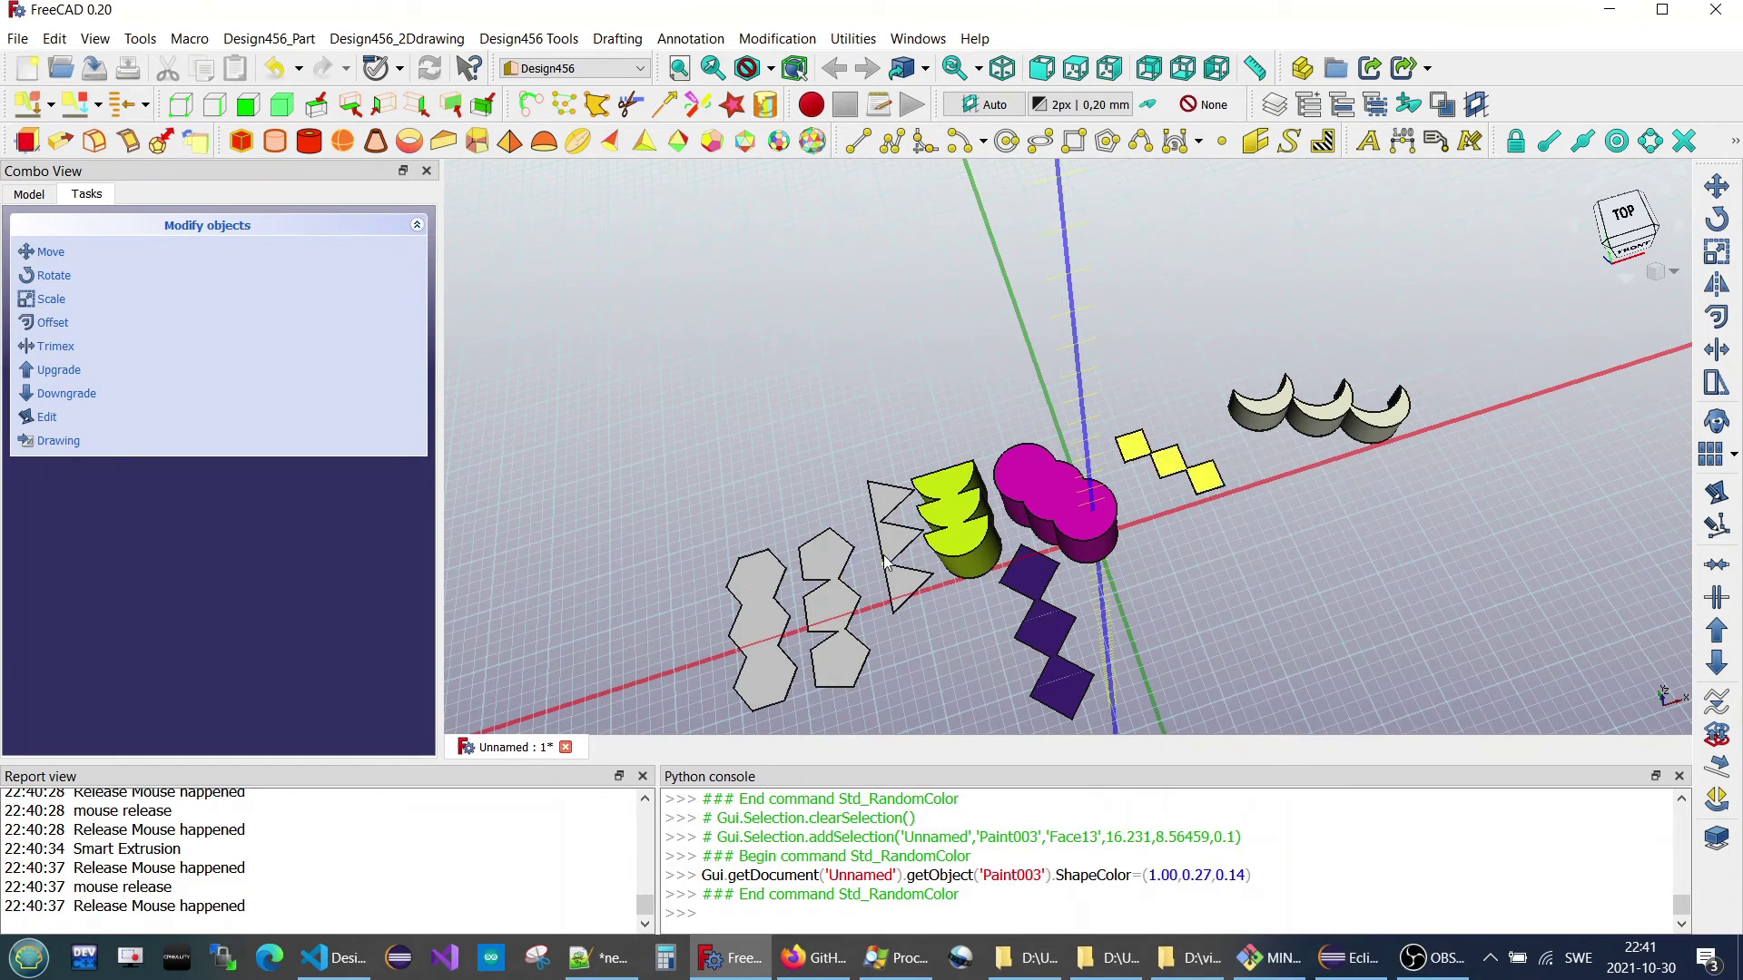
Apply random colours to the triangle row and both hexagon stacks.
left_click(907, 607)
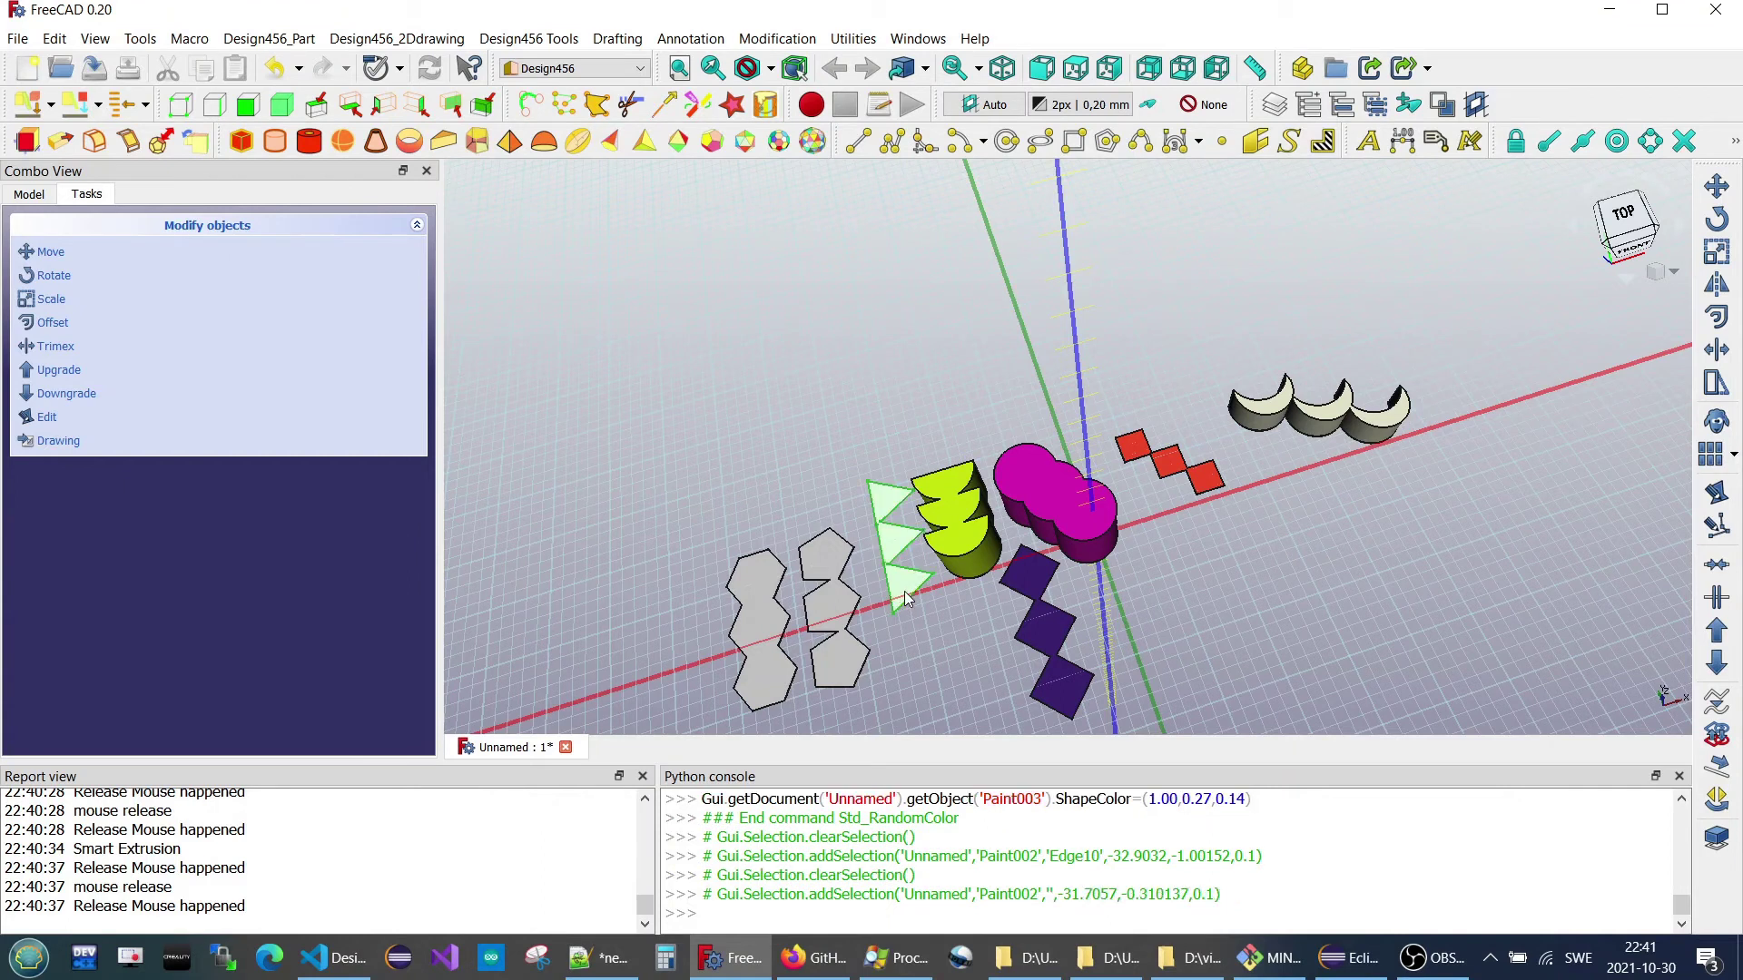
right_click(905, 597)
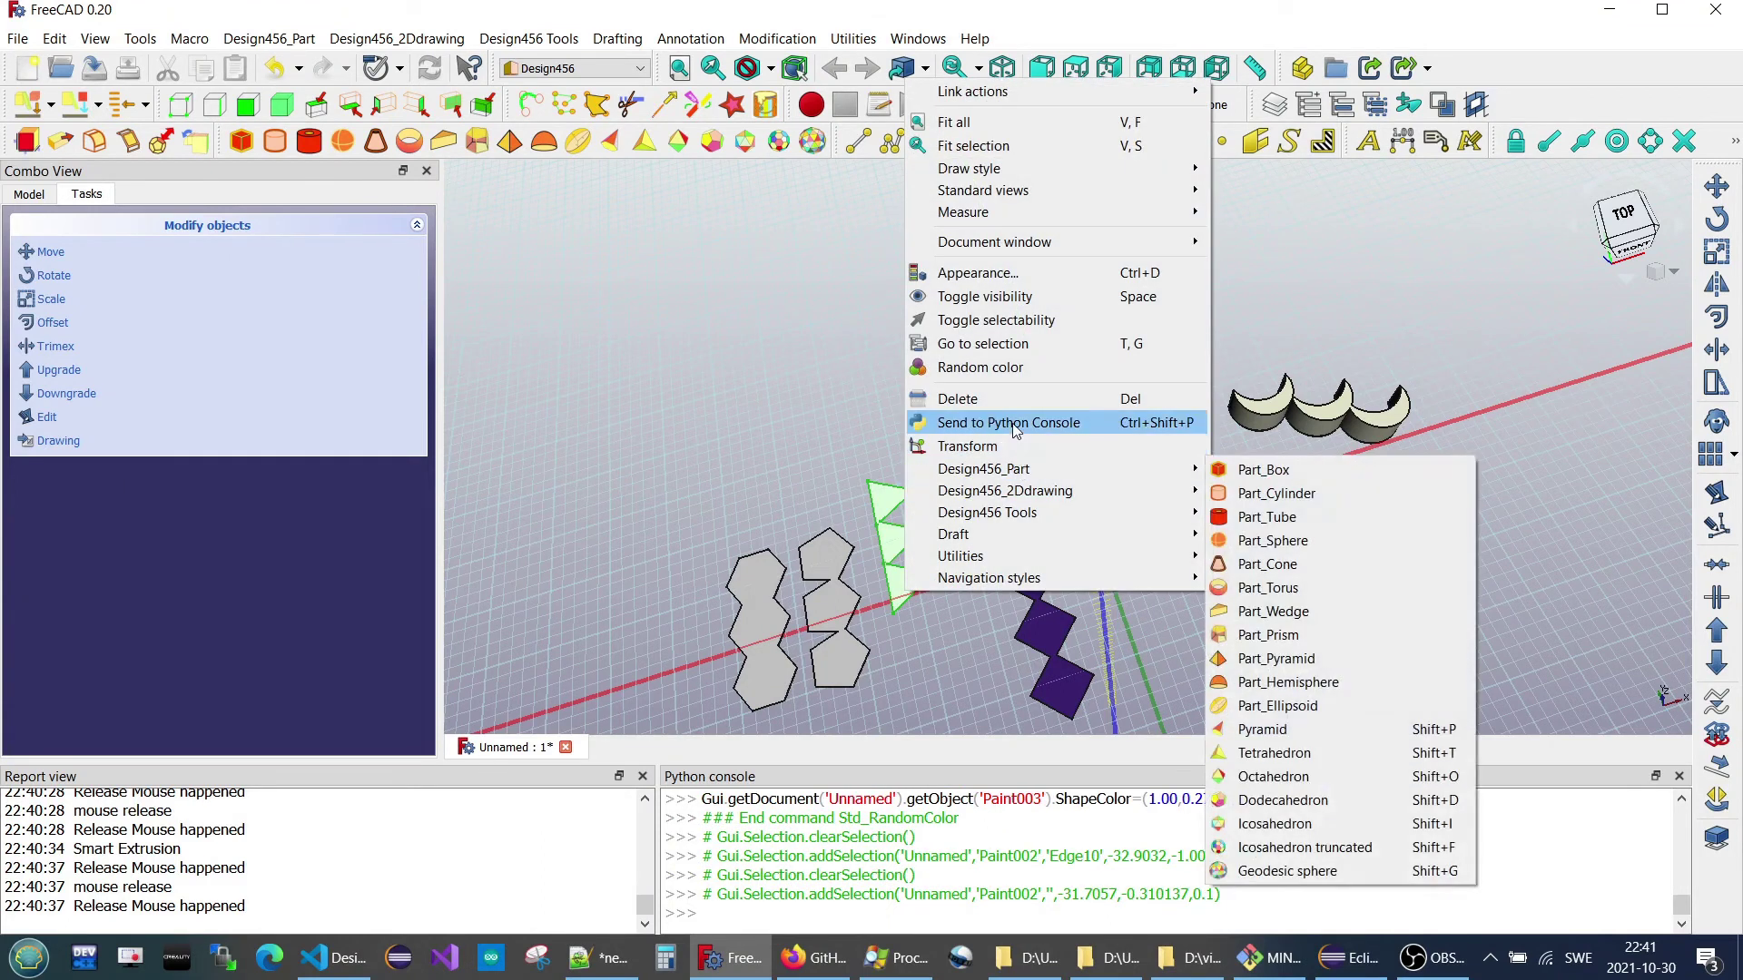
left_click(1017, 367)
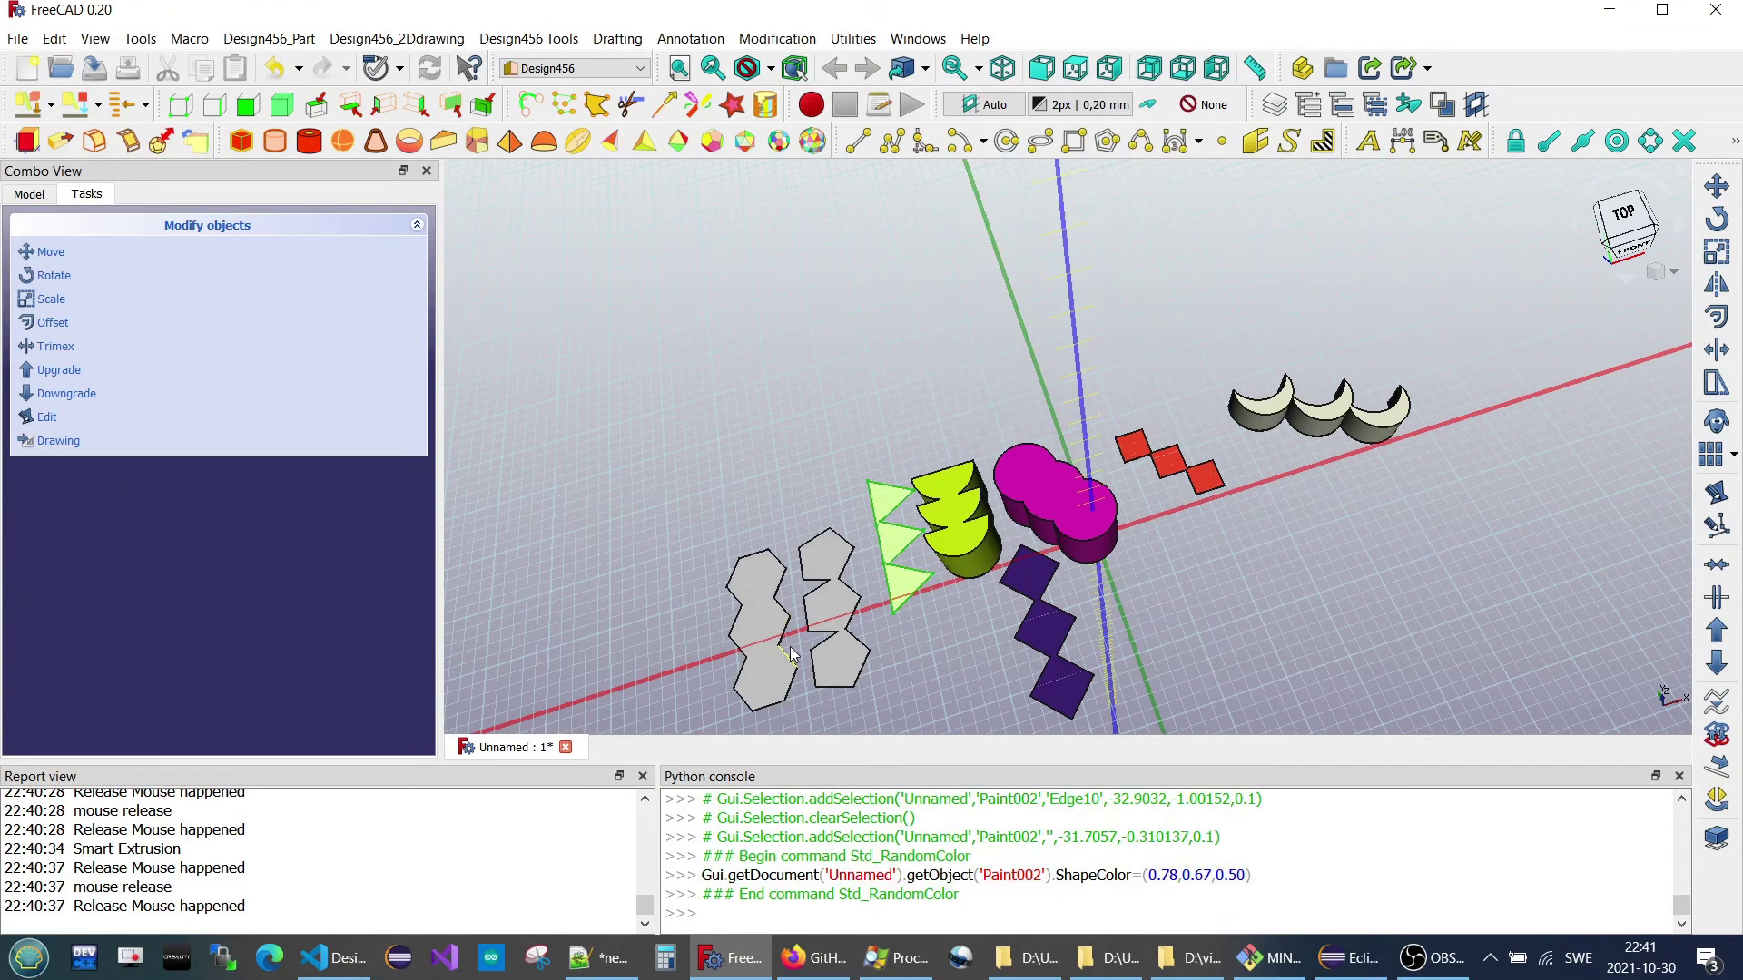
left_click(837, 617)
right_click(837, 618)
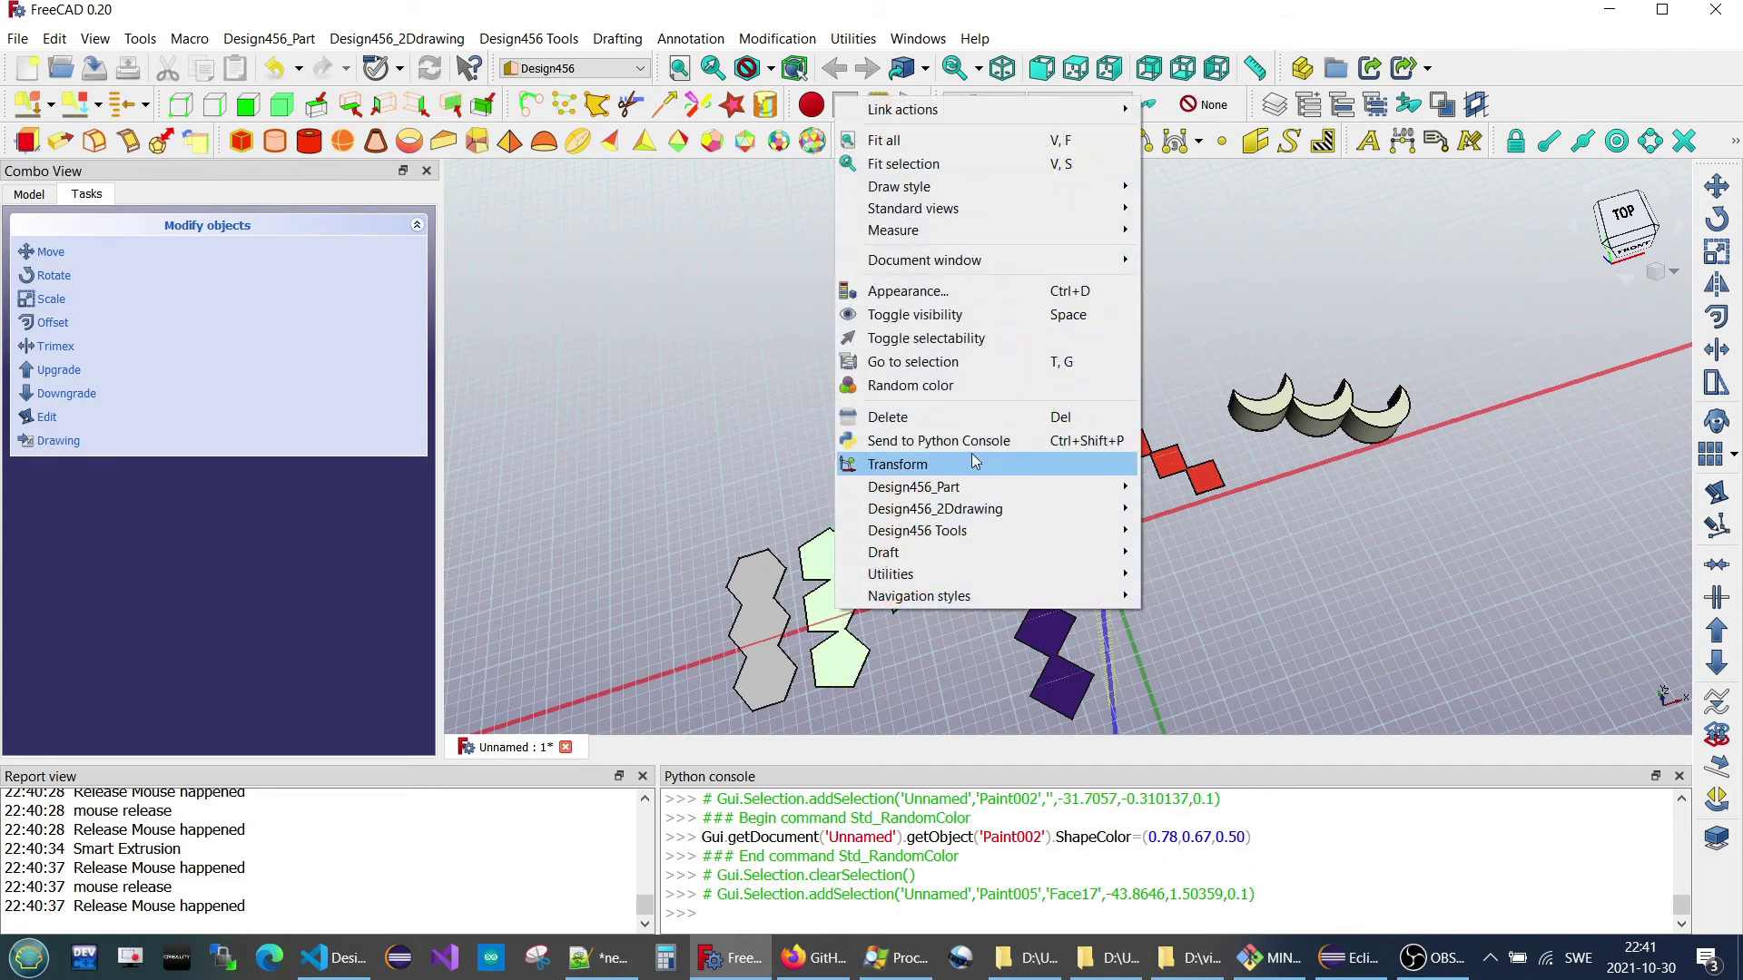
left_click(979, 387)
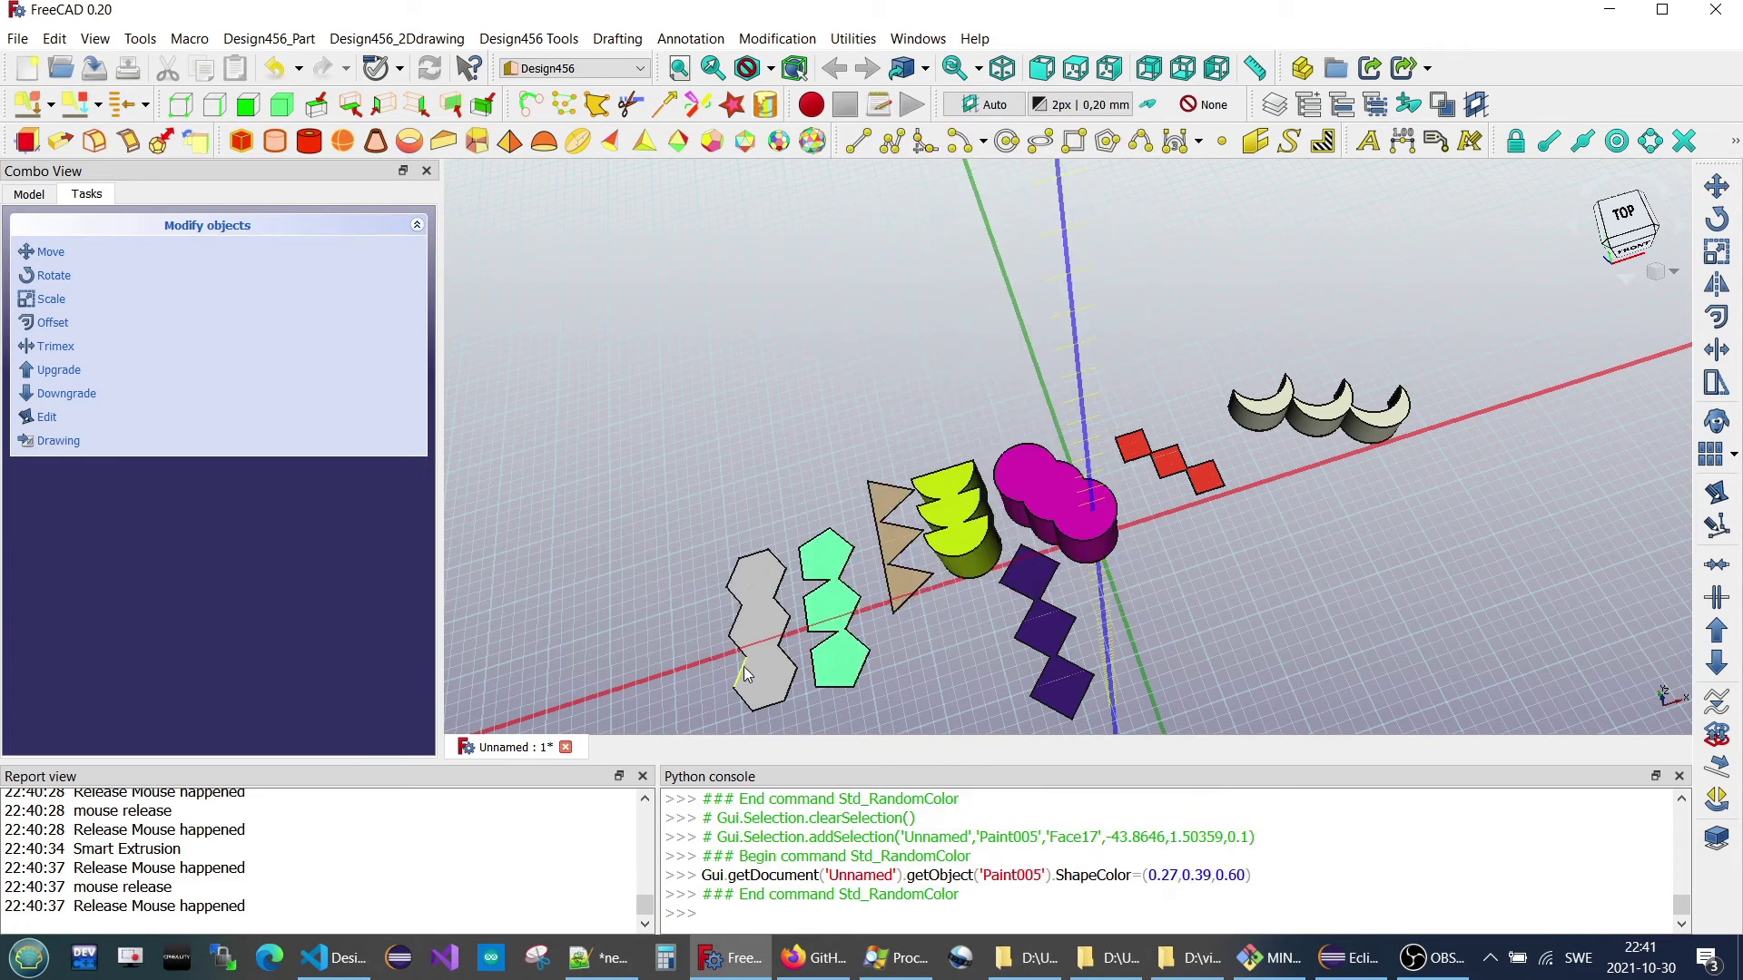
left_click(749, 667)
right_click(760, 660)
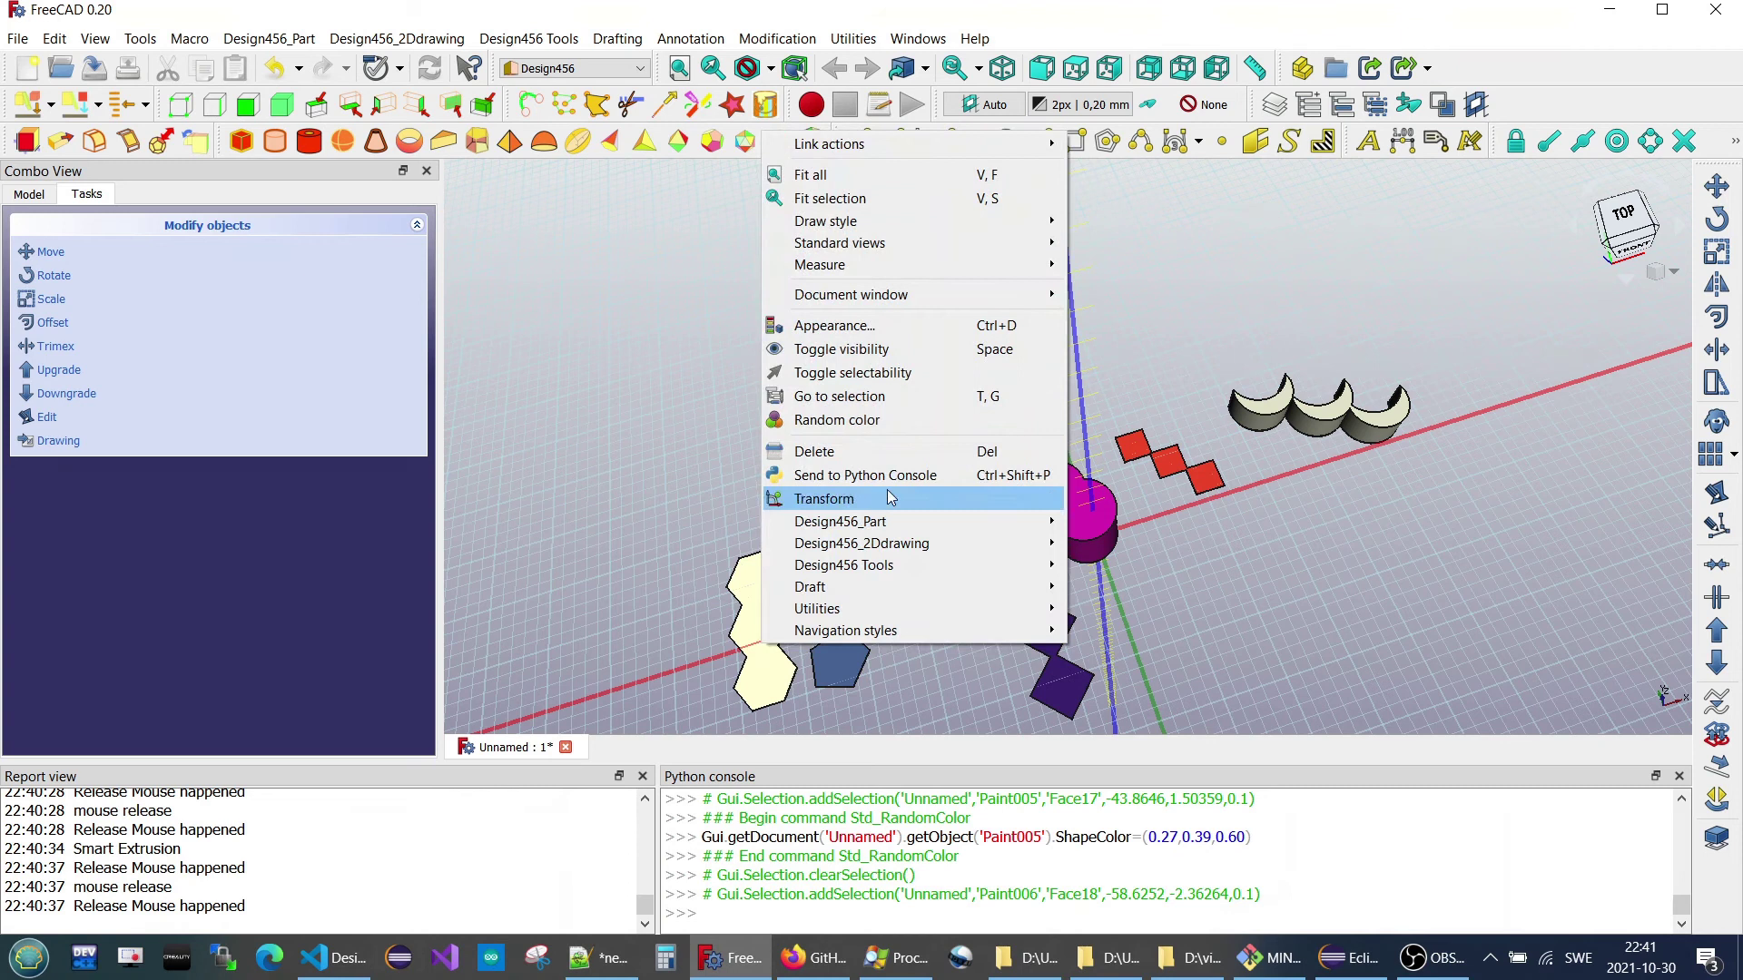
left_click(902, 416)
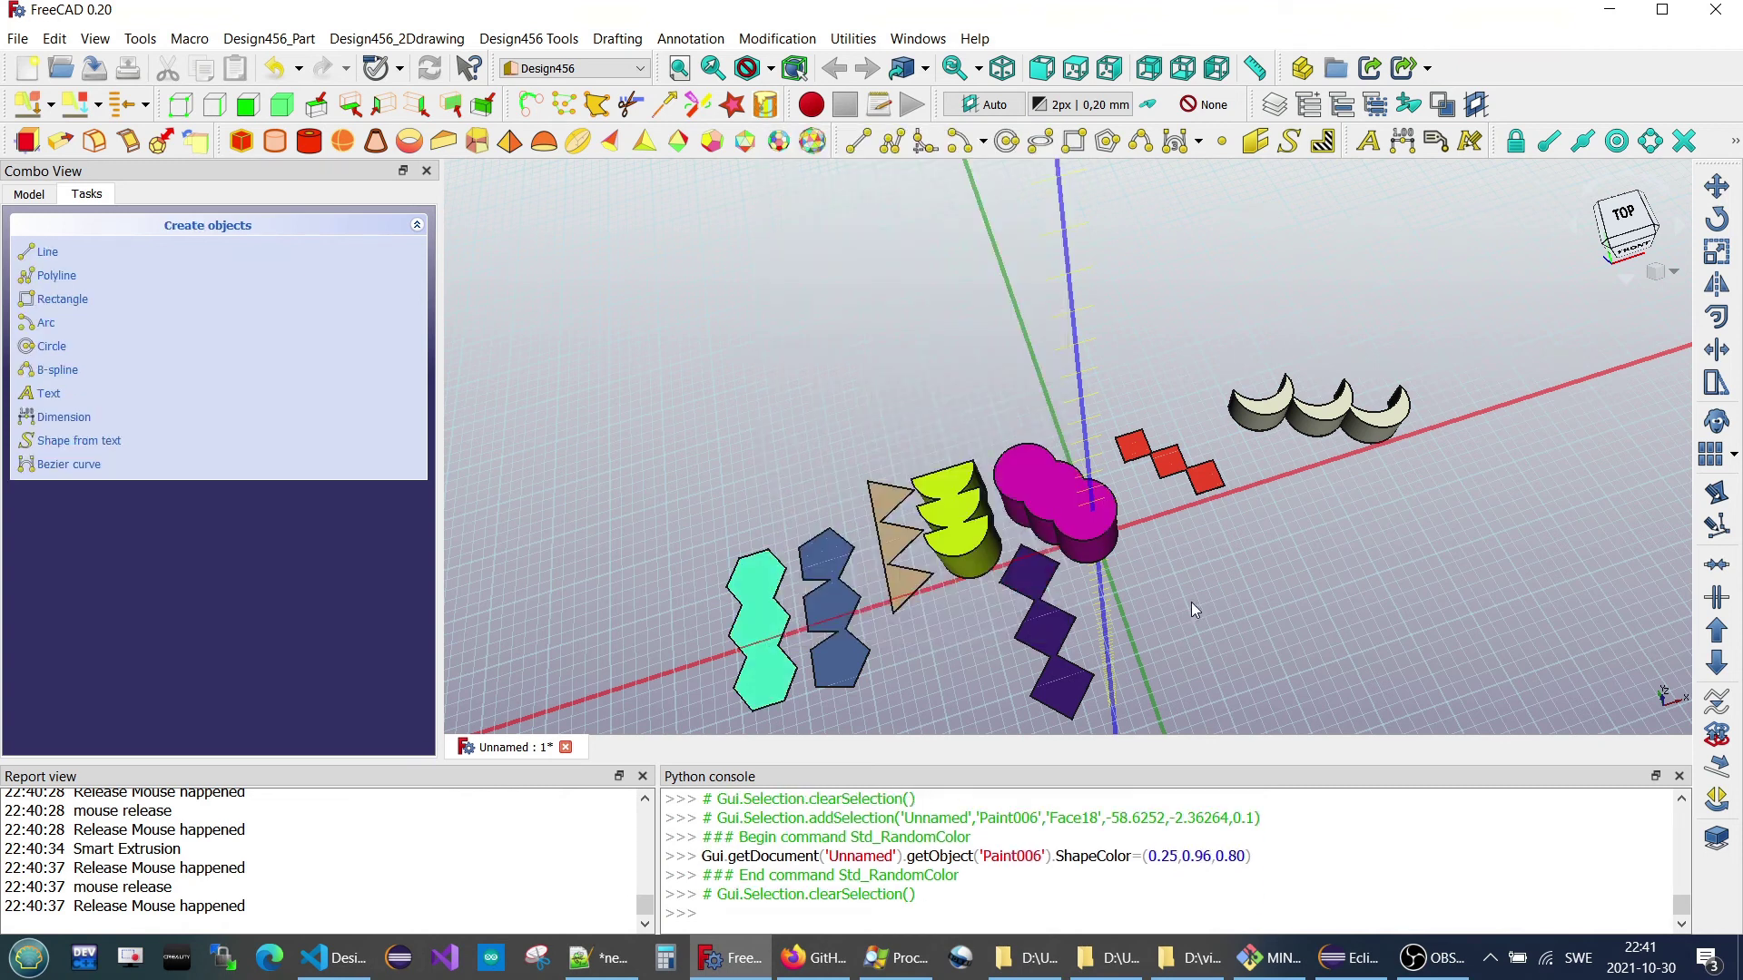
Tilt the view to a low front angle and select the zigzag of squares.
mouse_move(1191, 604)
middle_mouse_down()
mouse_move(1136, 540)
mouse_move(1217, 545)
middle_mouse_up()
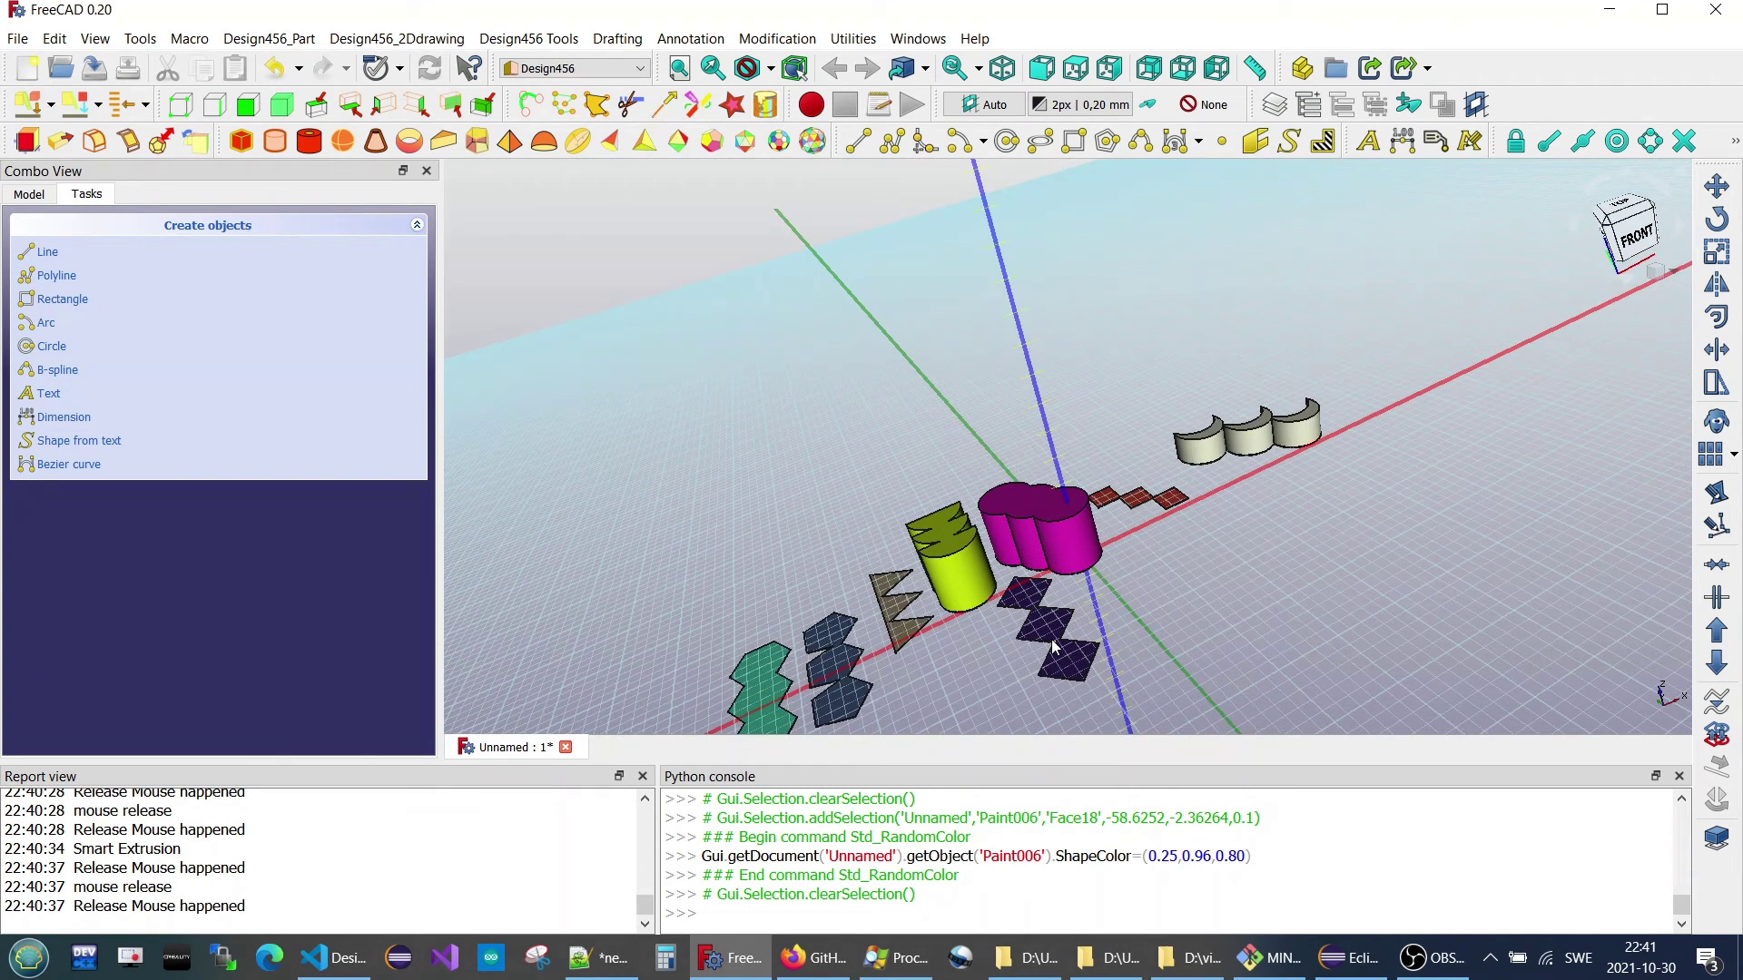
left_click(1037, 606)
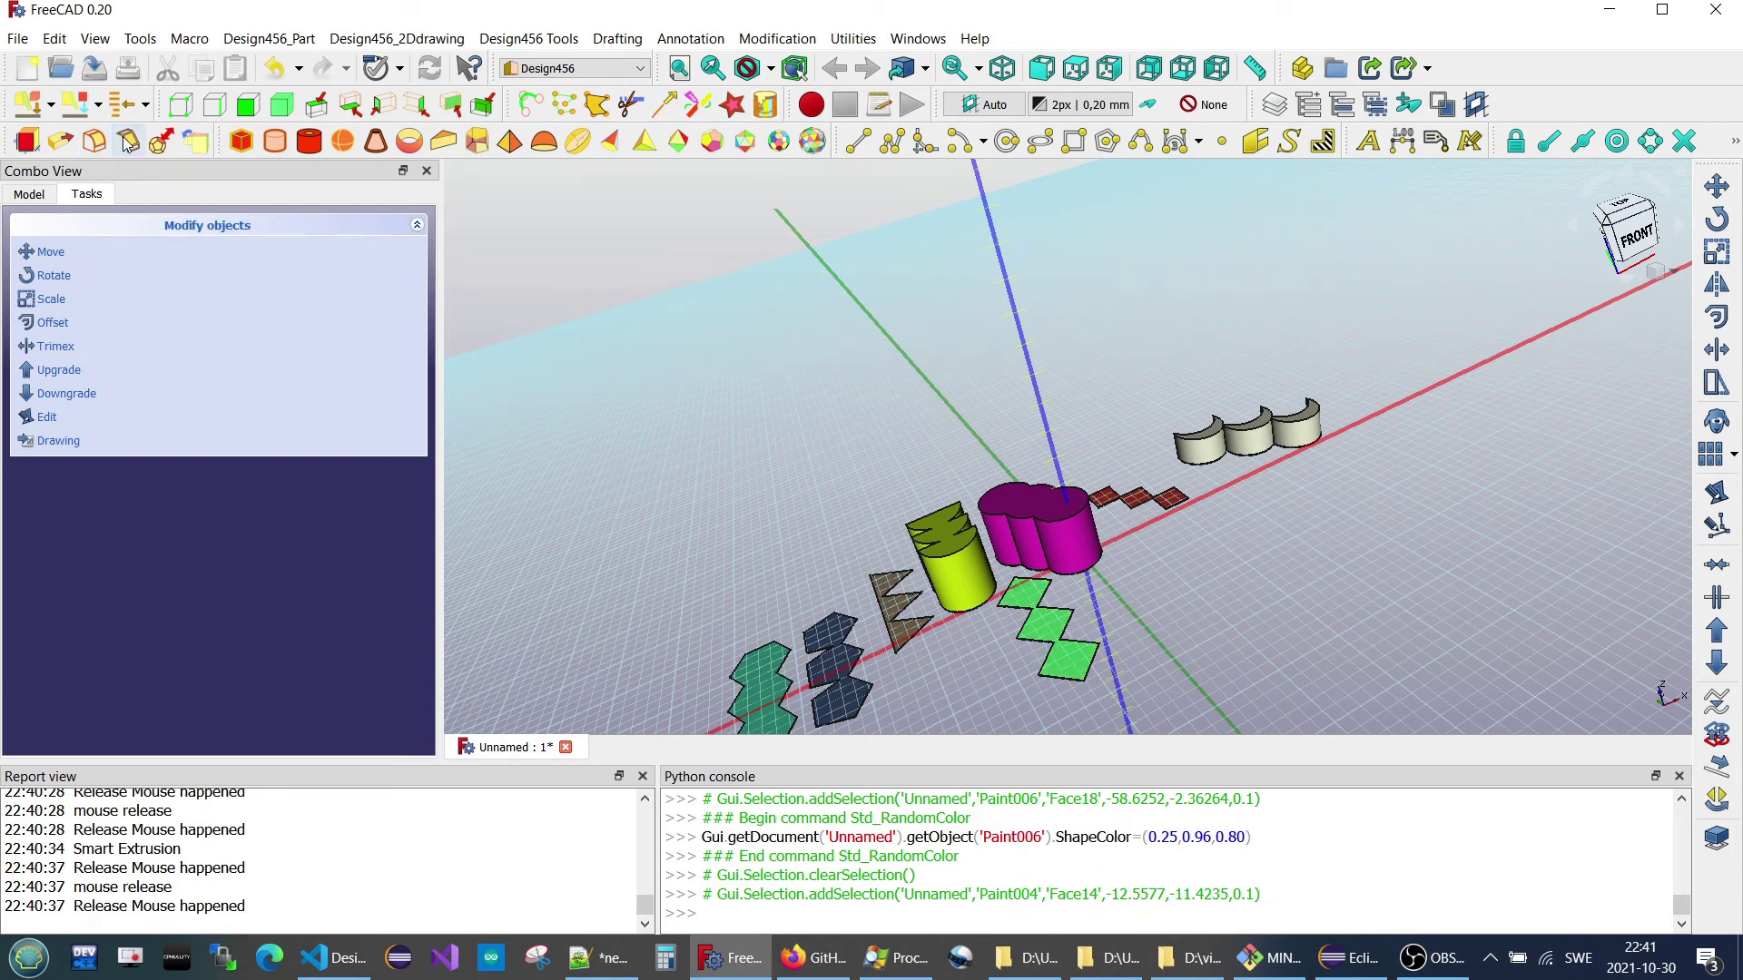
Smart Extrude the zigzag of squares upward about 64 units into tall columns.
left_click(164, 143)
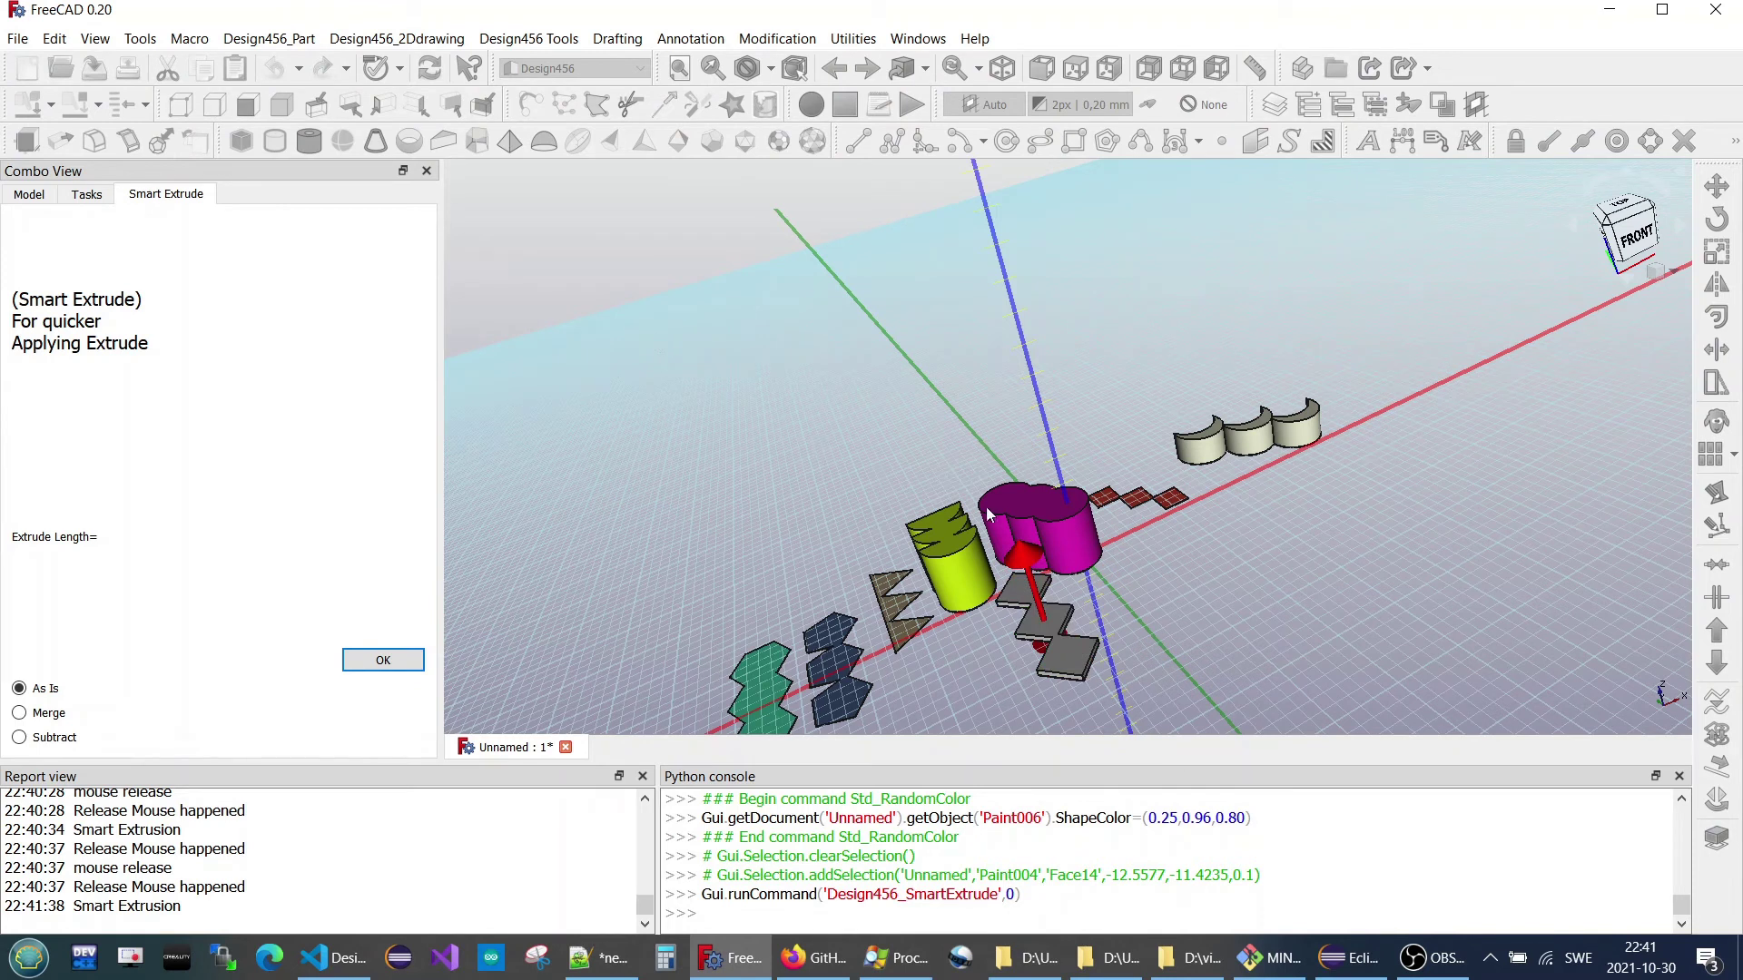
mouse_move(1024, 554)
left_mouse_down()
mouse_move(938, 109)
mouse_move(534, 575)
left_mouse_up()
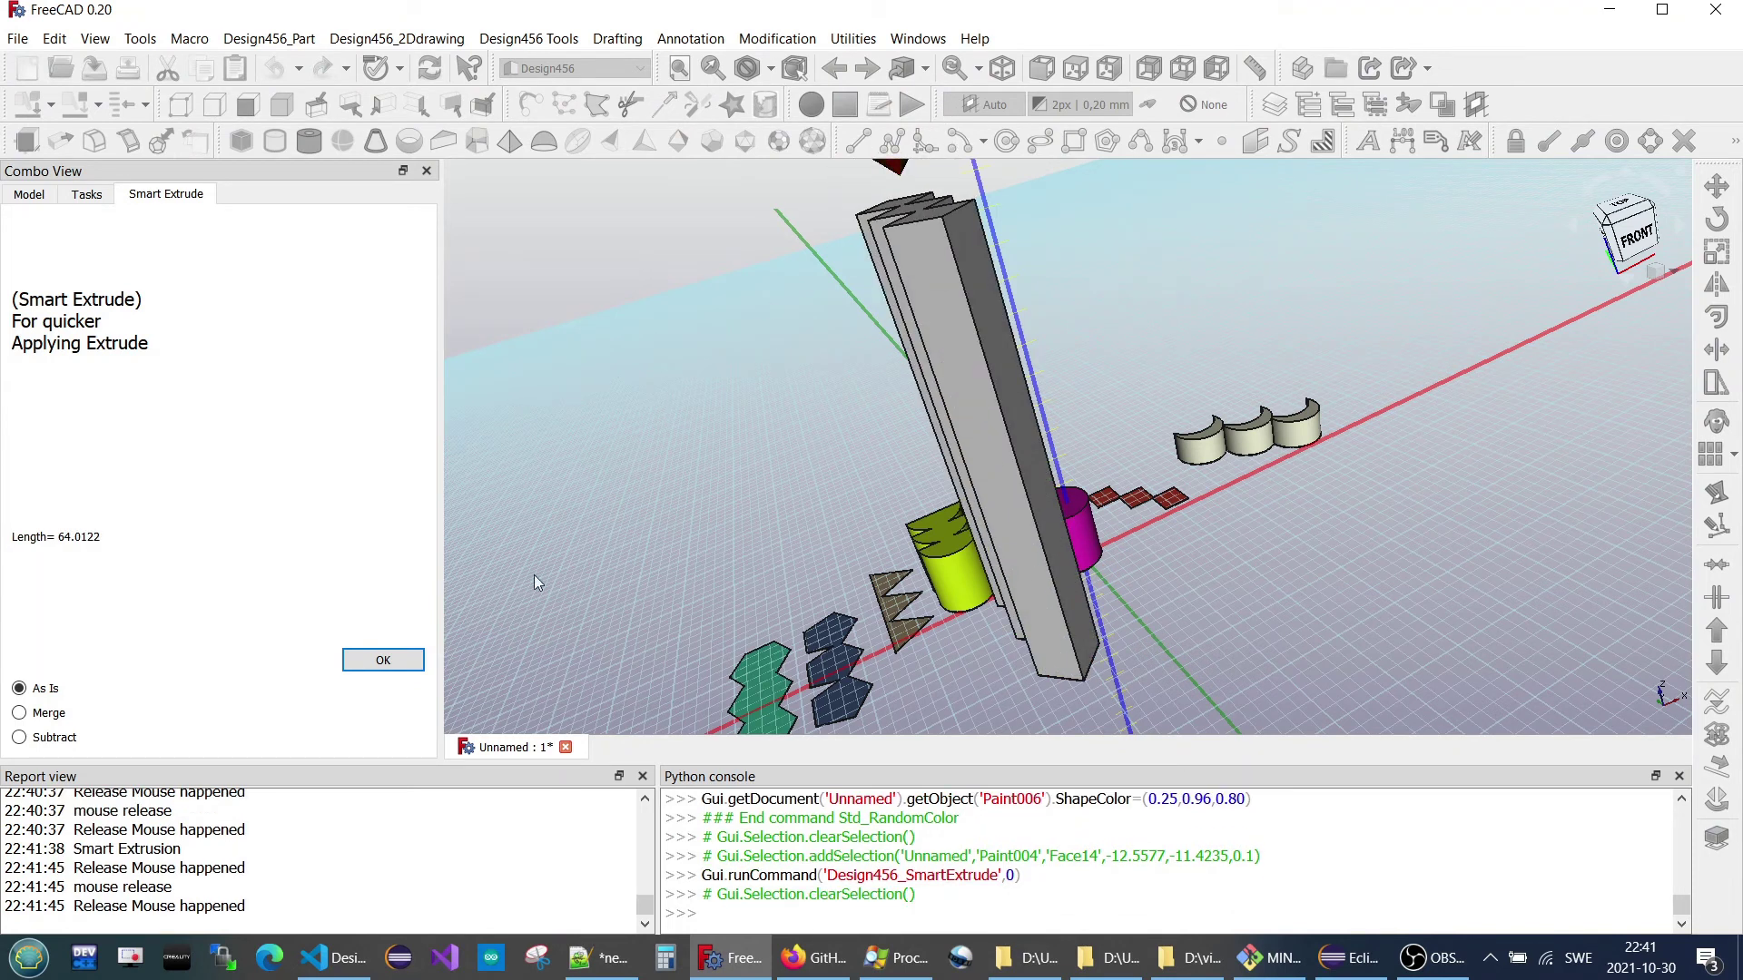
left_click(399, 662)
mouse_move(1014, 399)
middle_mouse_down()
mouse_move(1074, 551)
mouse_move(939, 413)
mouse_move(1352, 407)
middle_mouse_up()
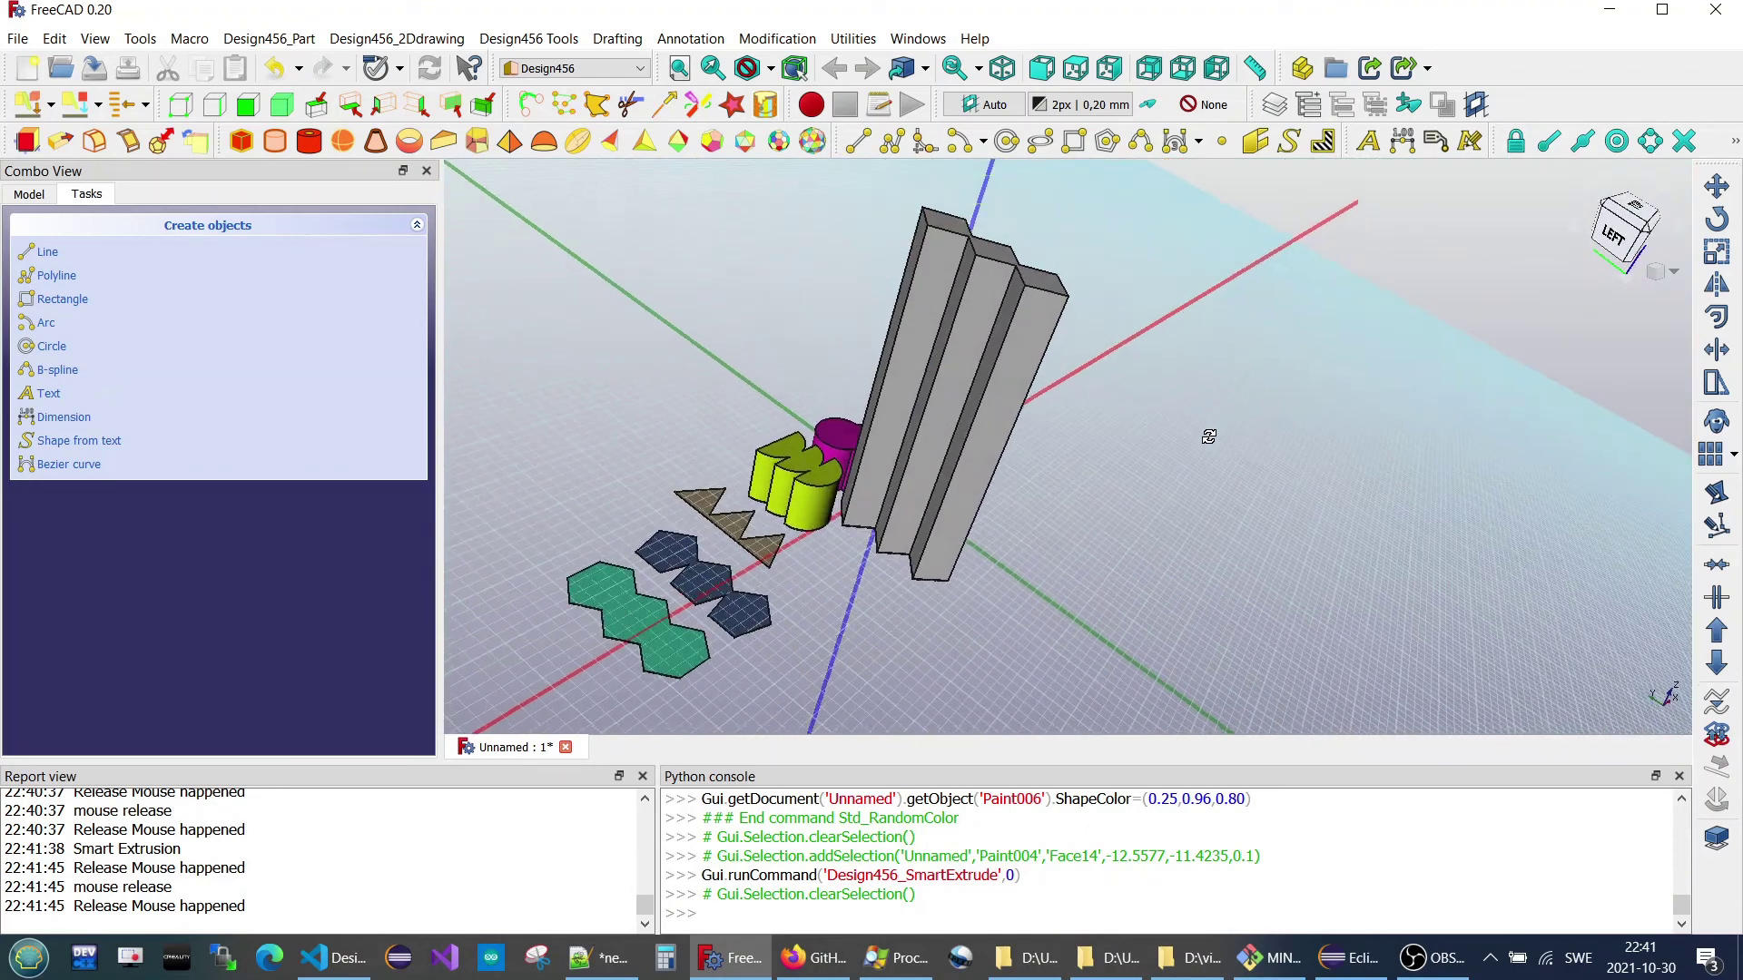
Select the triangle row and bring up the part-modelling tools list.
middle_click_drag(1353, 407, 615, 534)
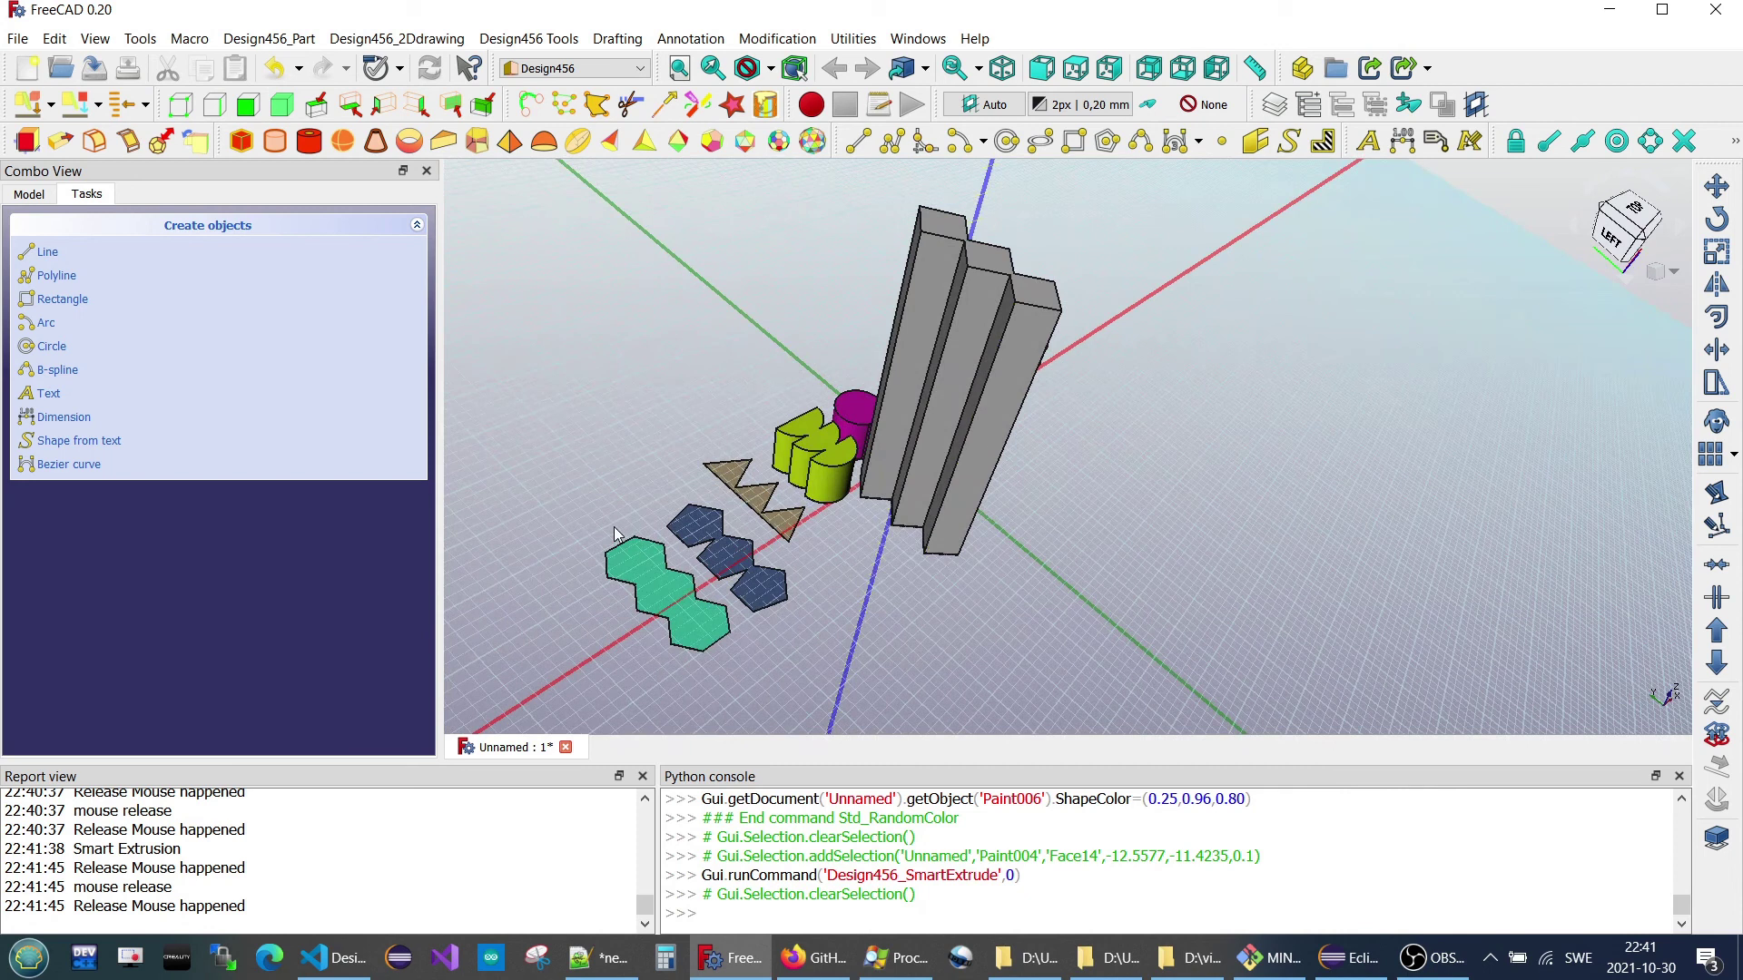
left_click(744, 501)
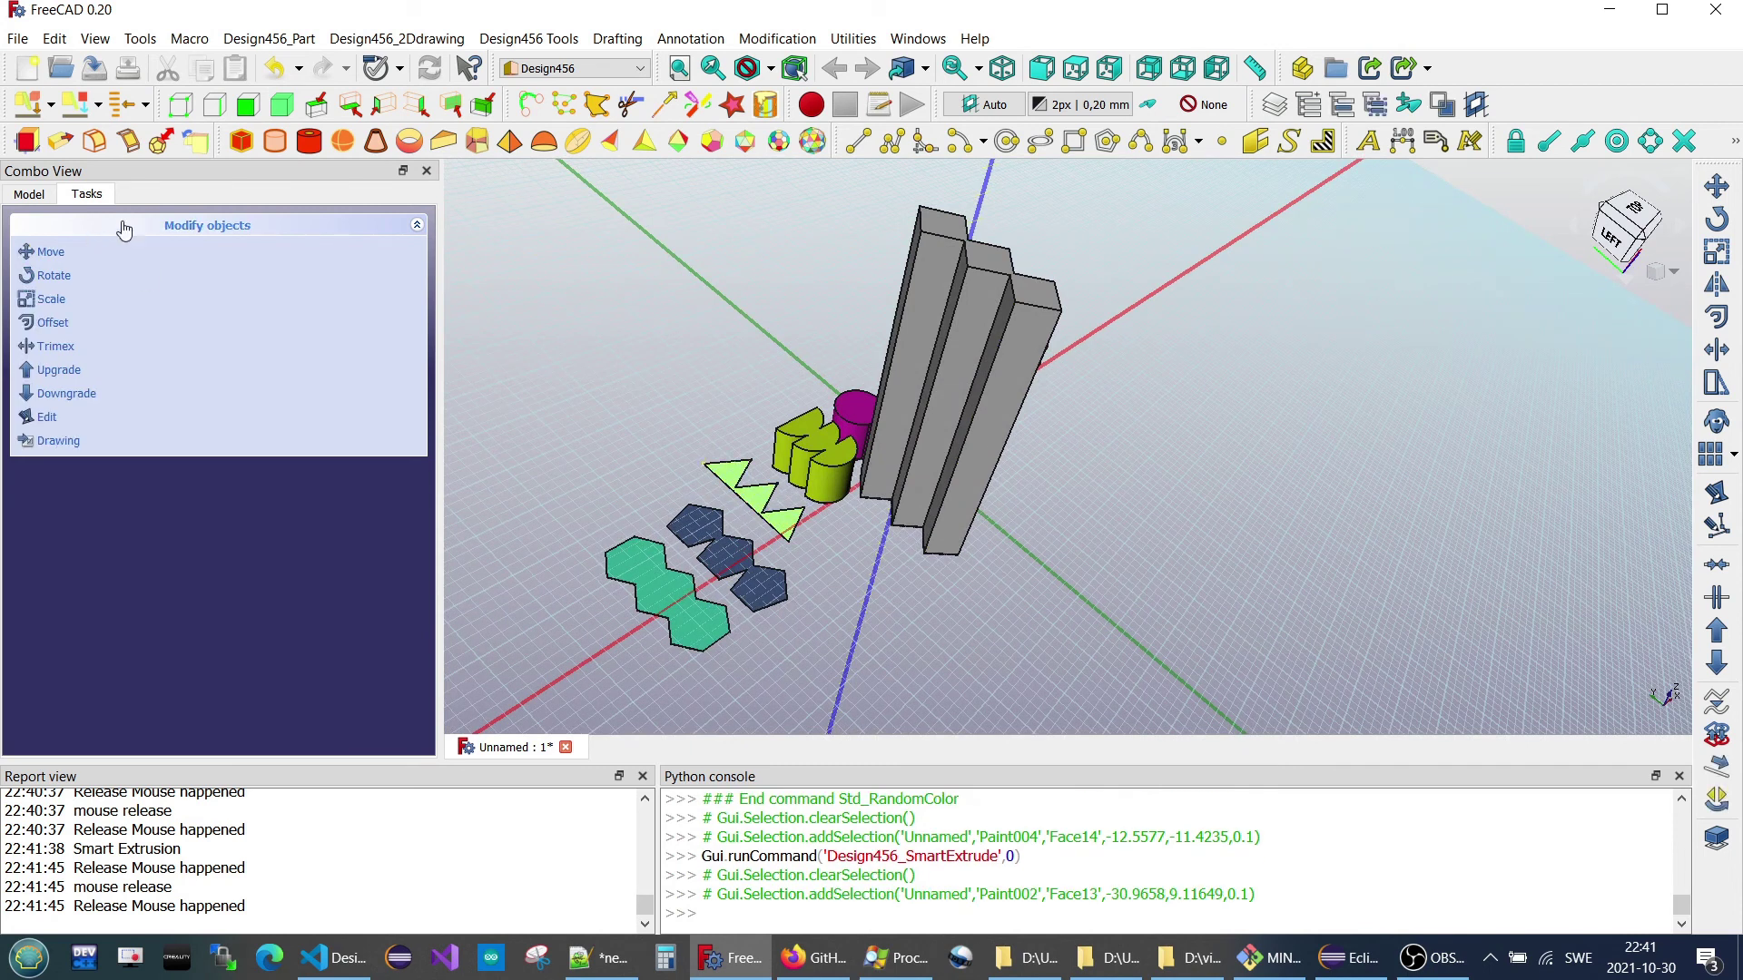
left_click(53, 106)
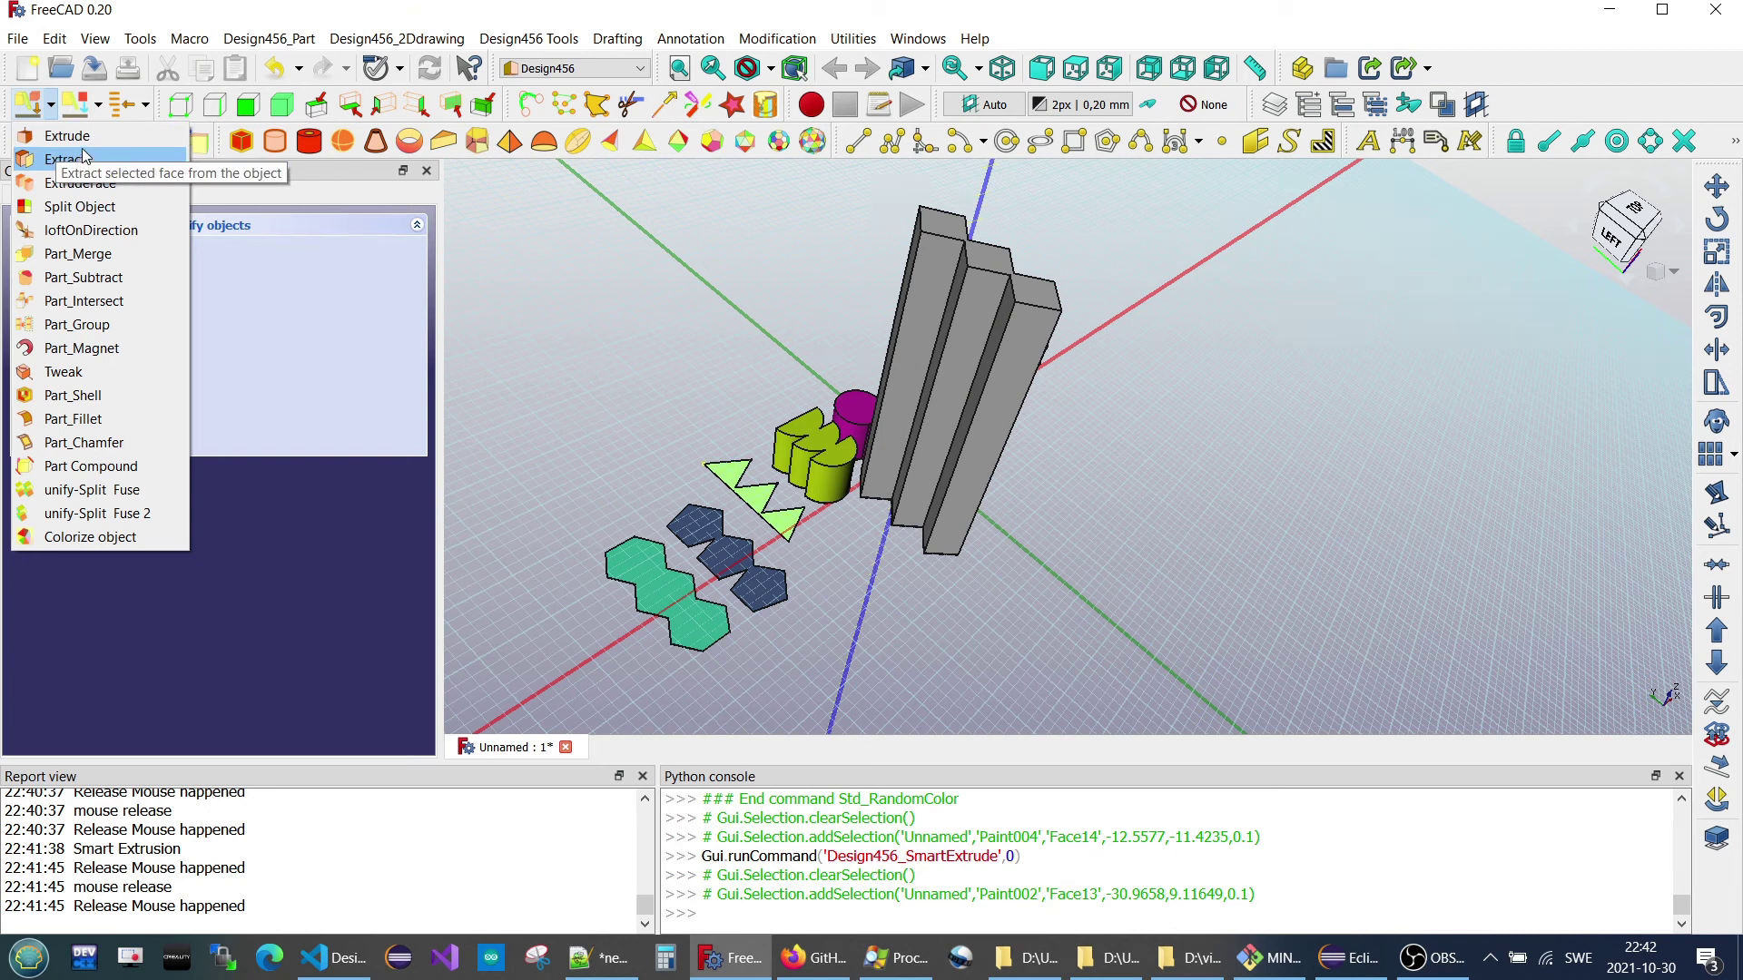
ExtrudeFace the triangle row, then the second hexagon stack to height 40.
left_click(81, 209)
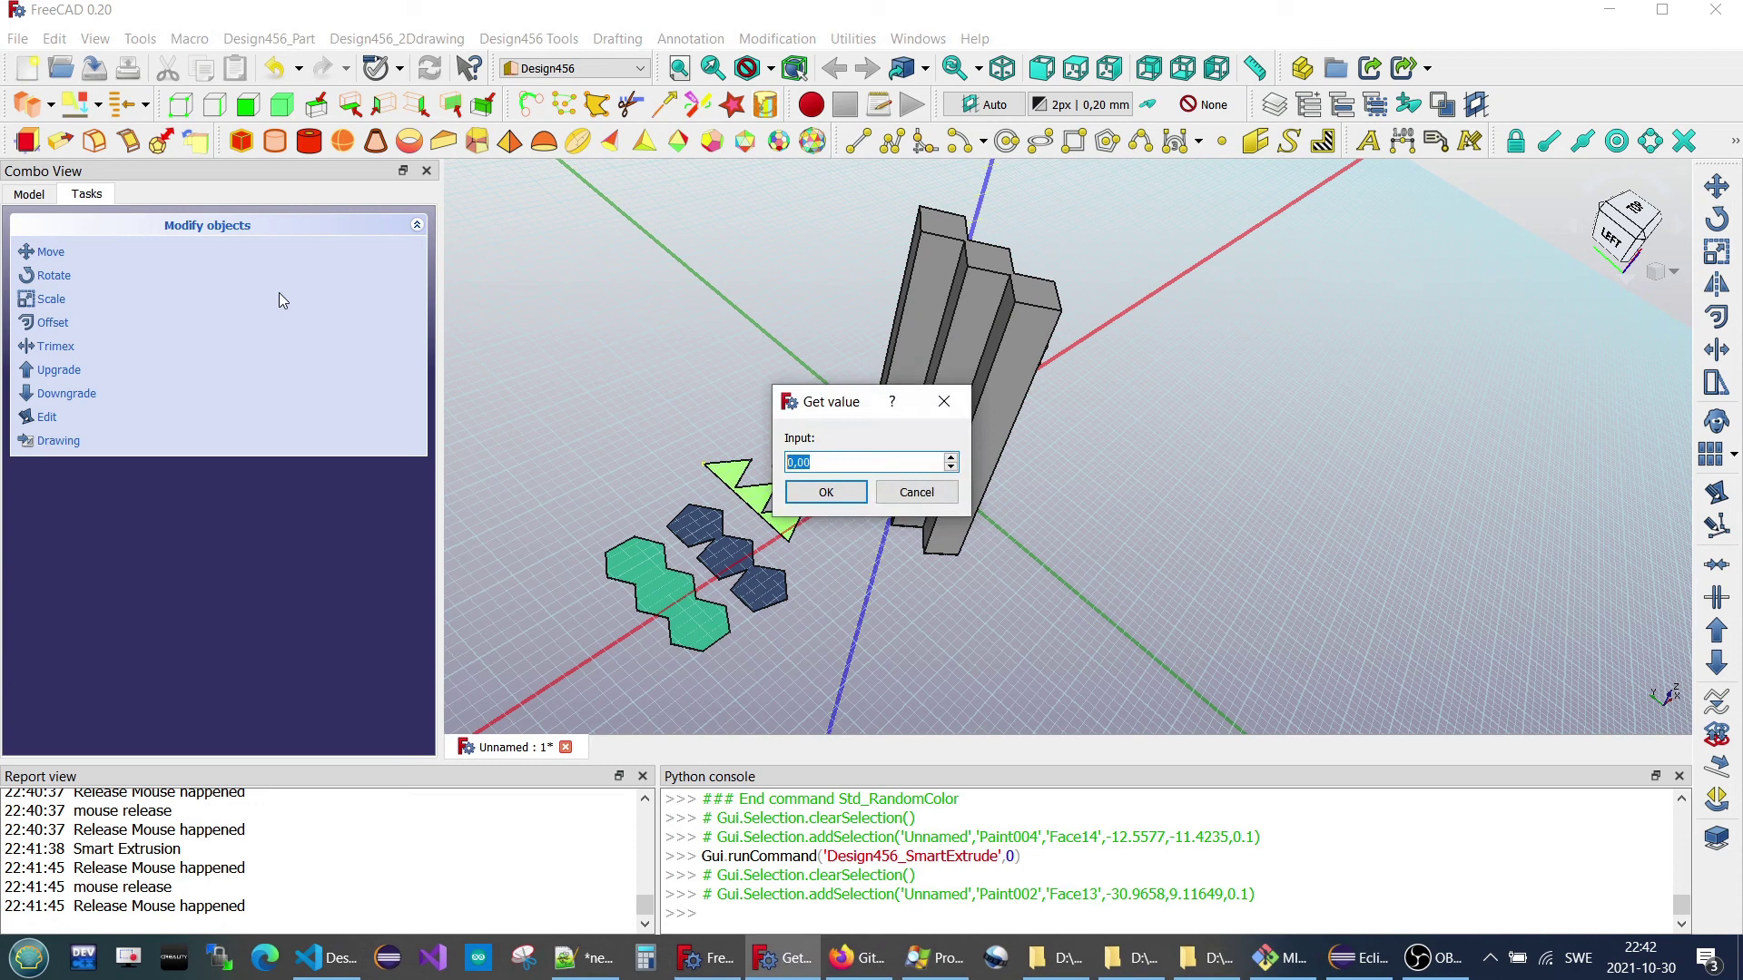
key("Return")
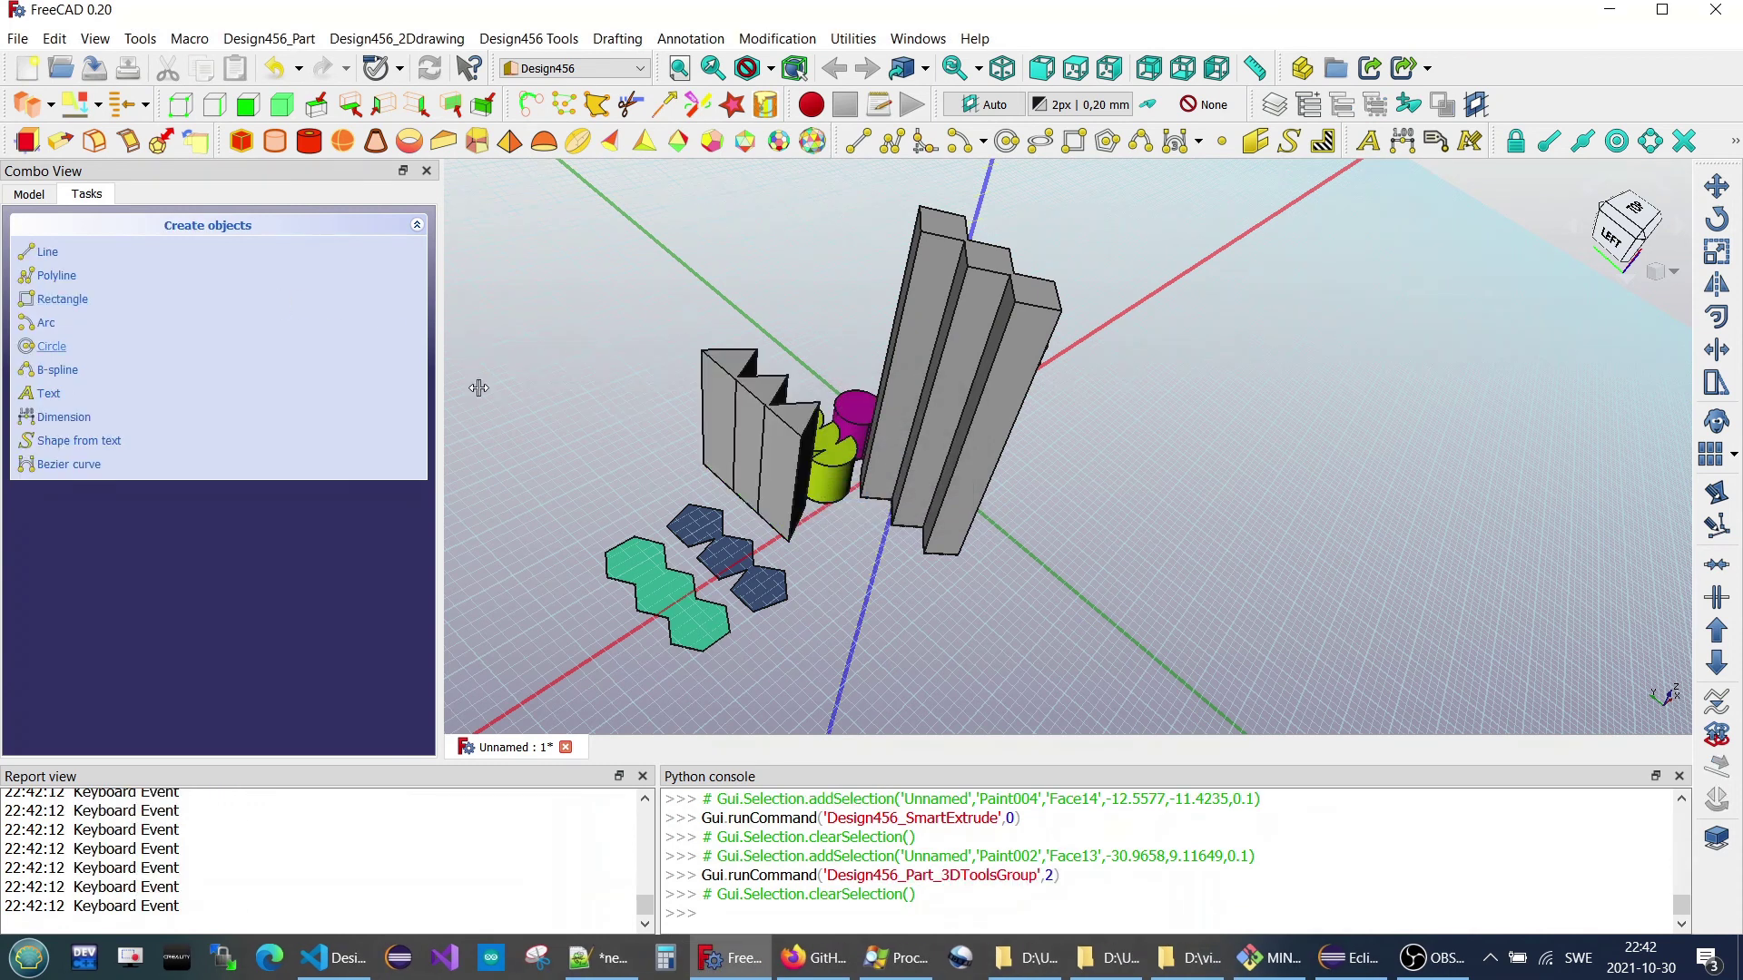
middle_click_drag(840, 504, 679, 534)
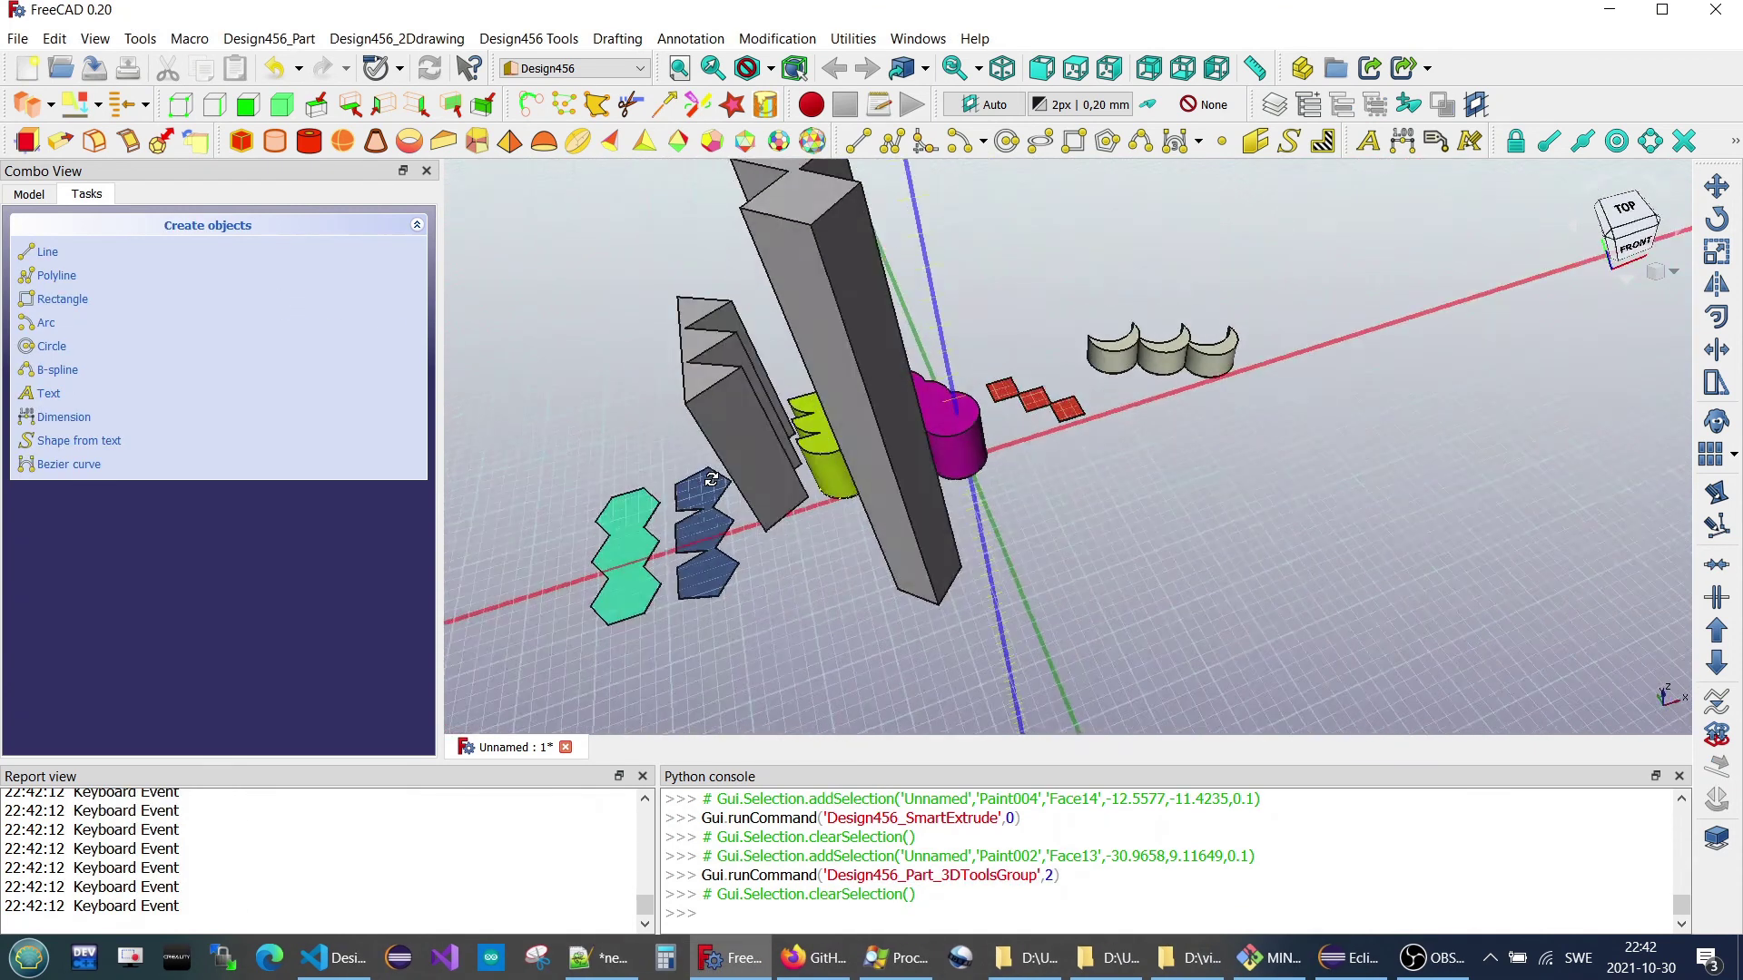
left_click(699, 500)
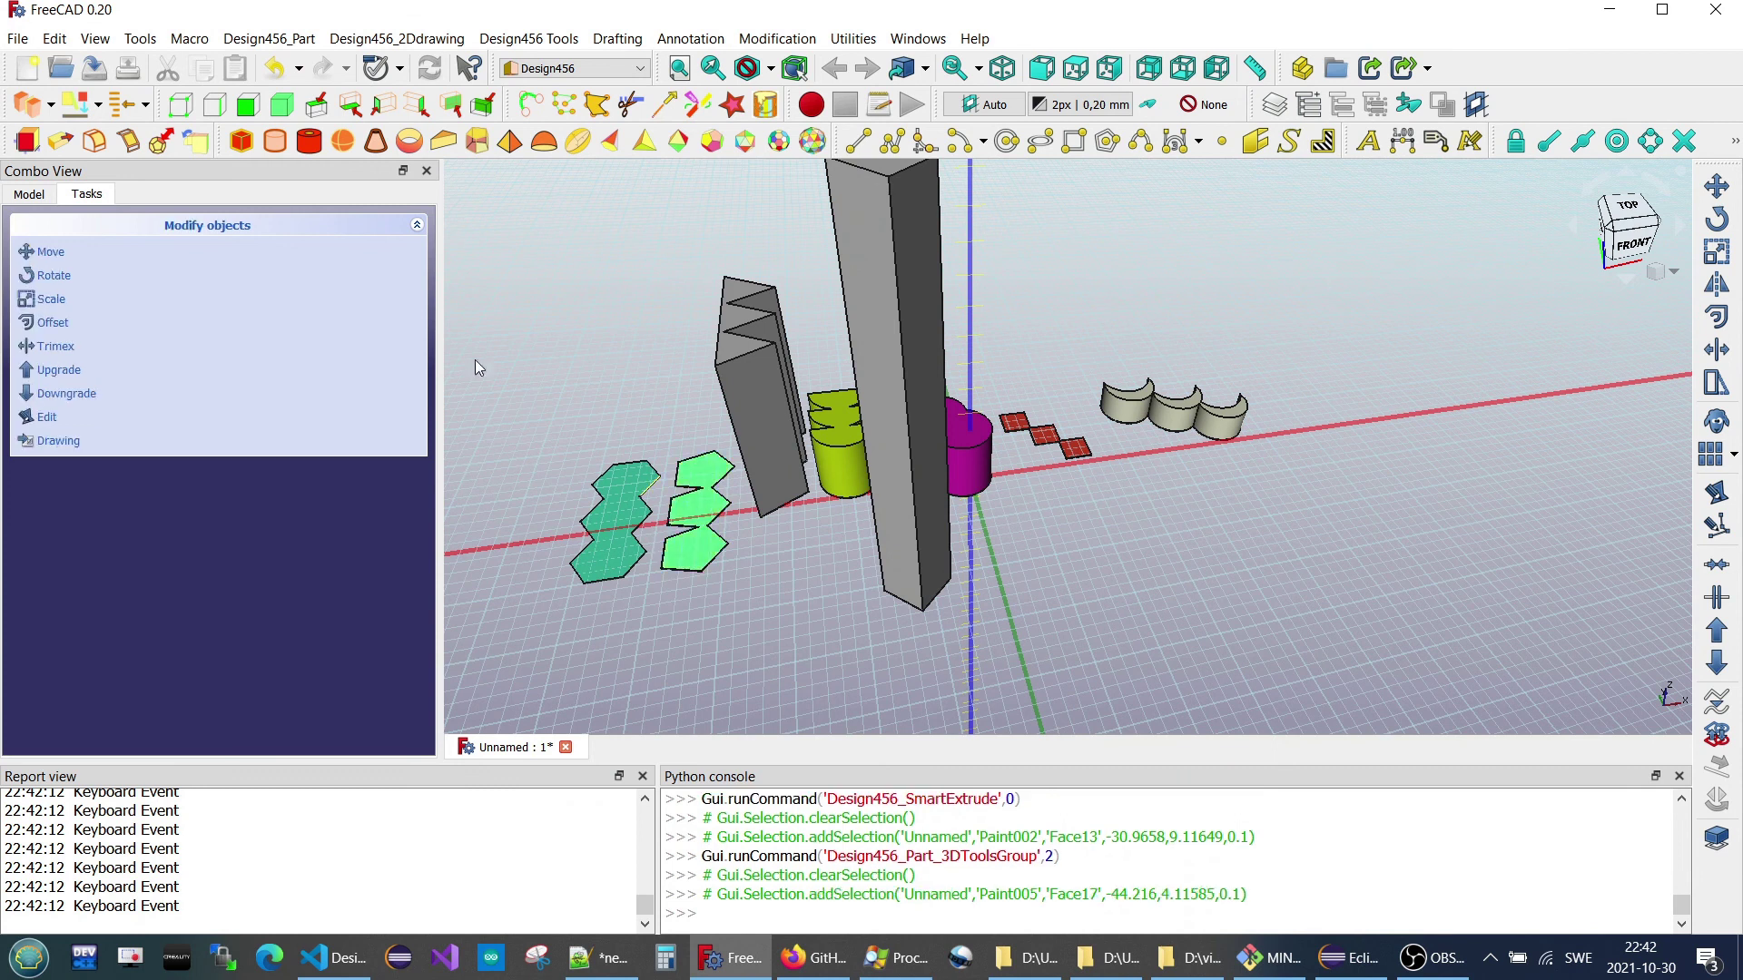
left_click(27, 105)
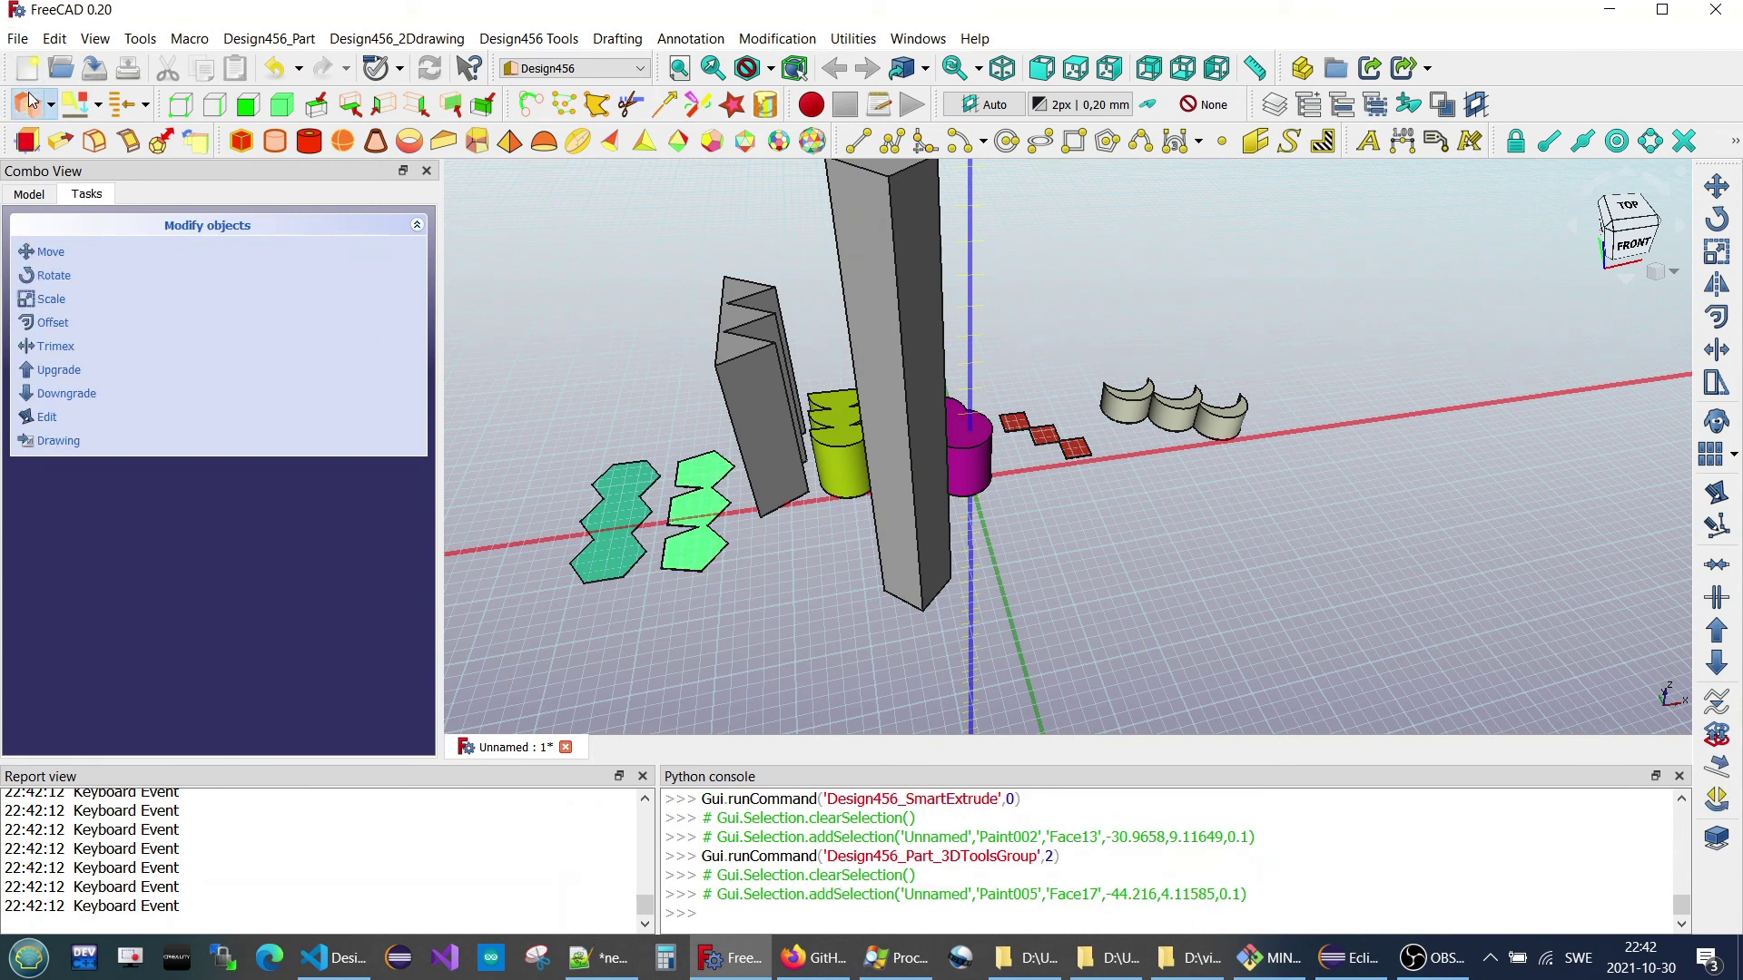
key("Return")
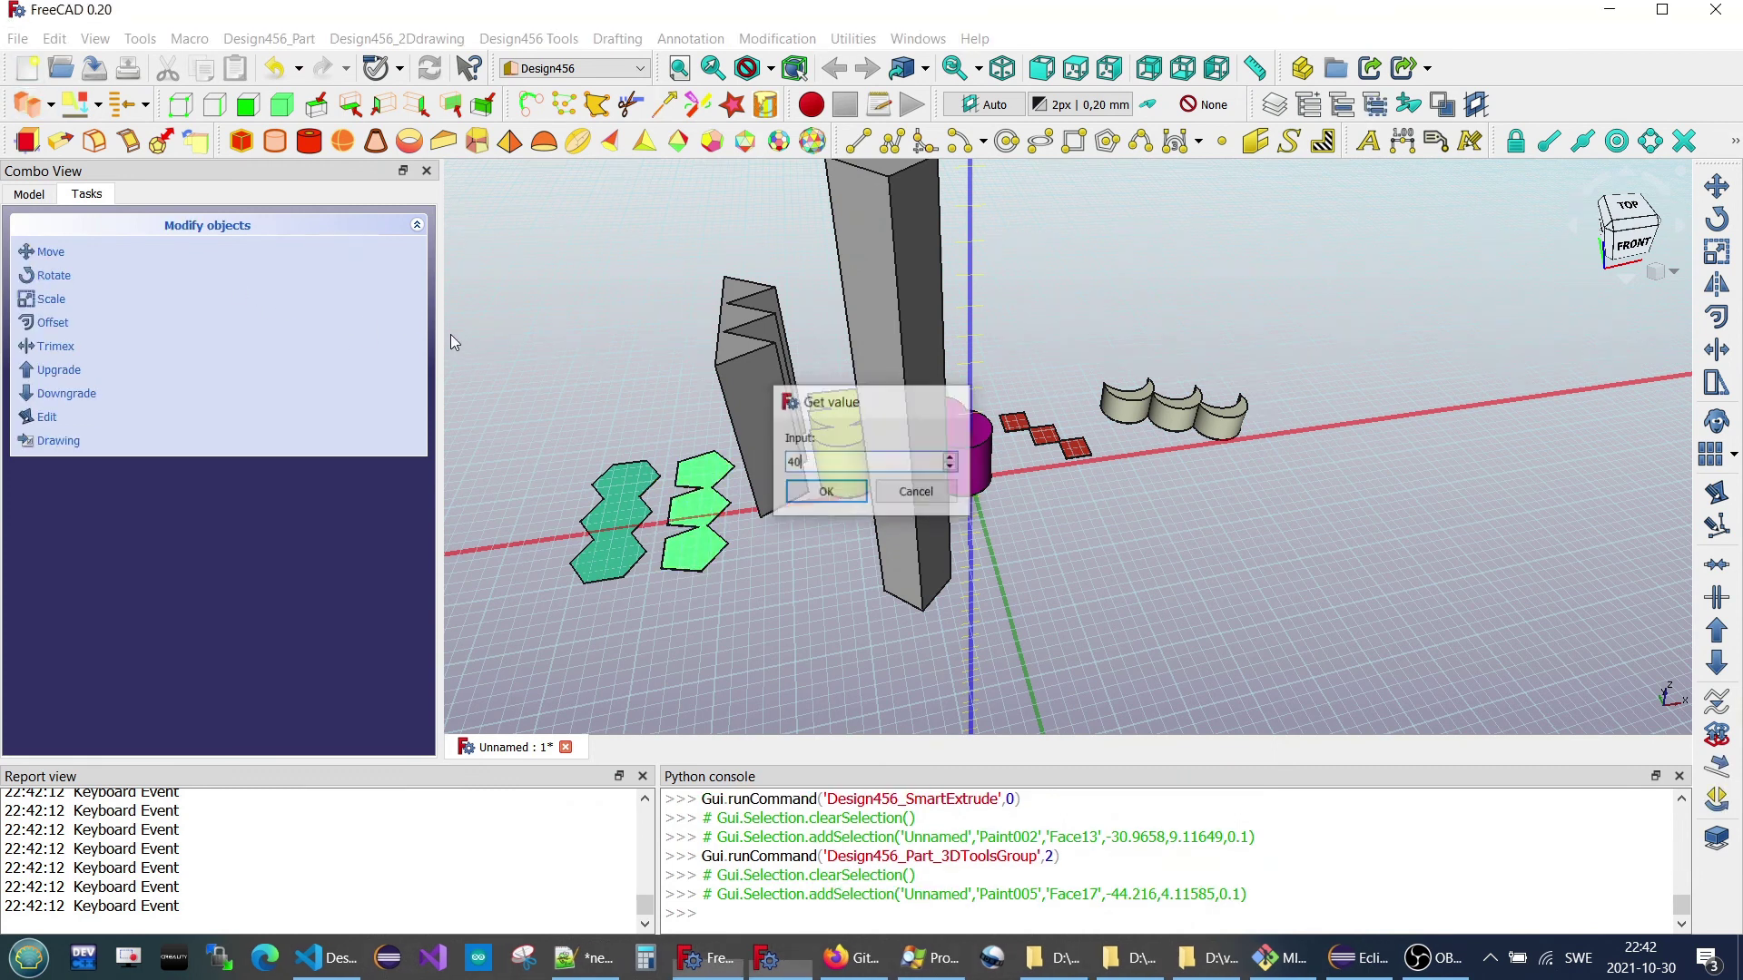
Start ExtrudeFace on the leftmost hexagon stack with height 50.
left_click(626, 542)
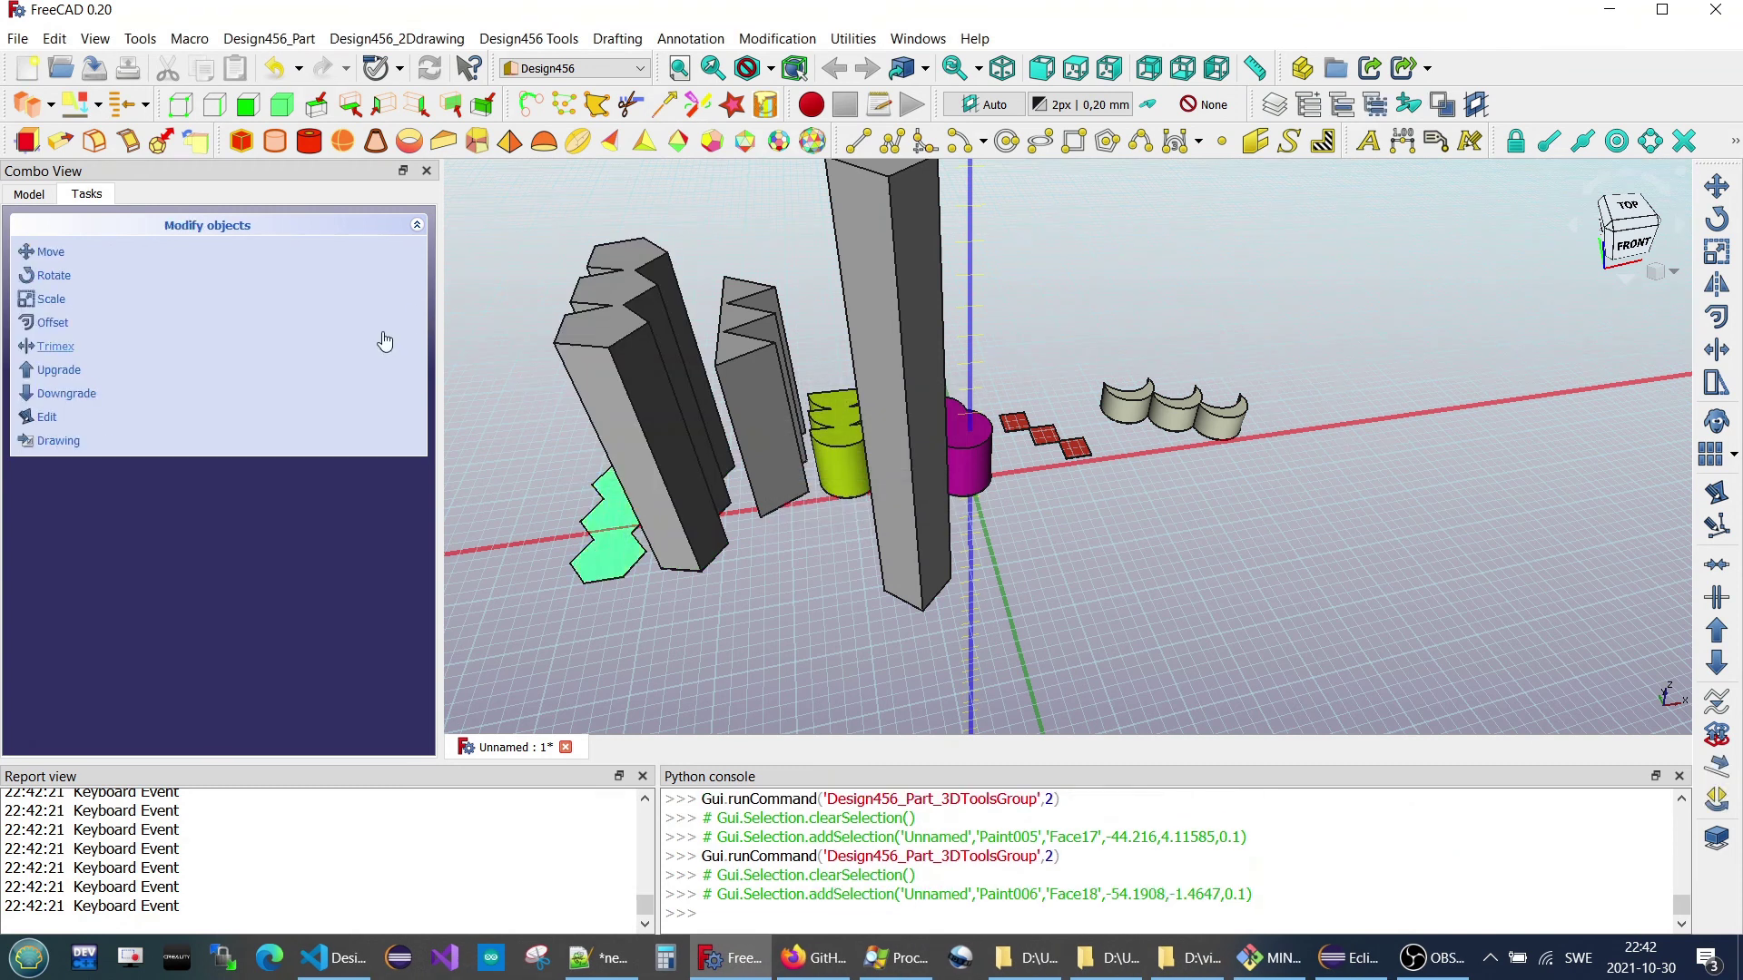
left_click(27, 104)
type("4")
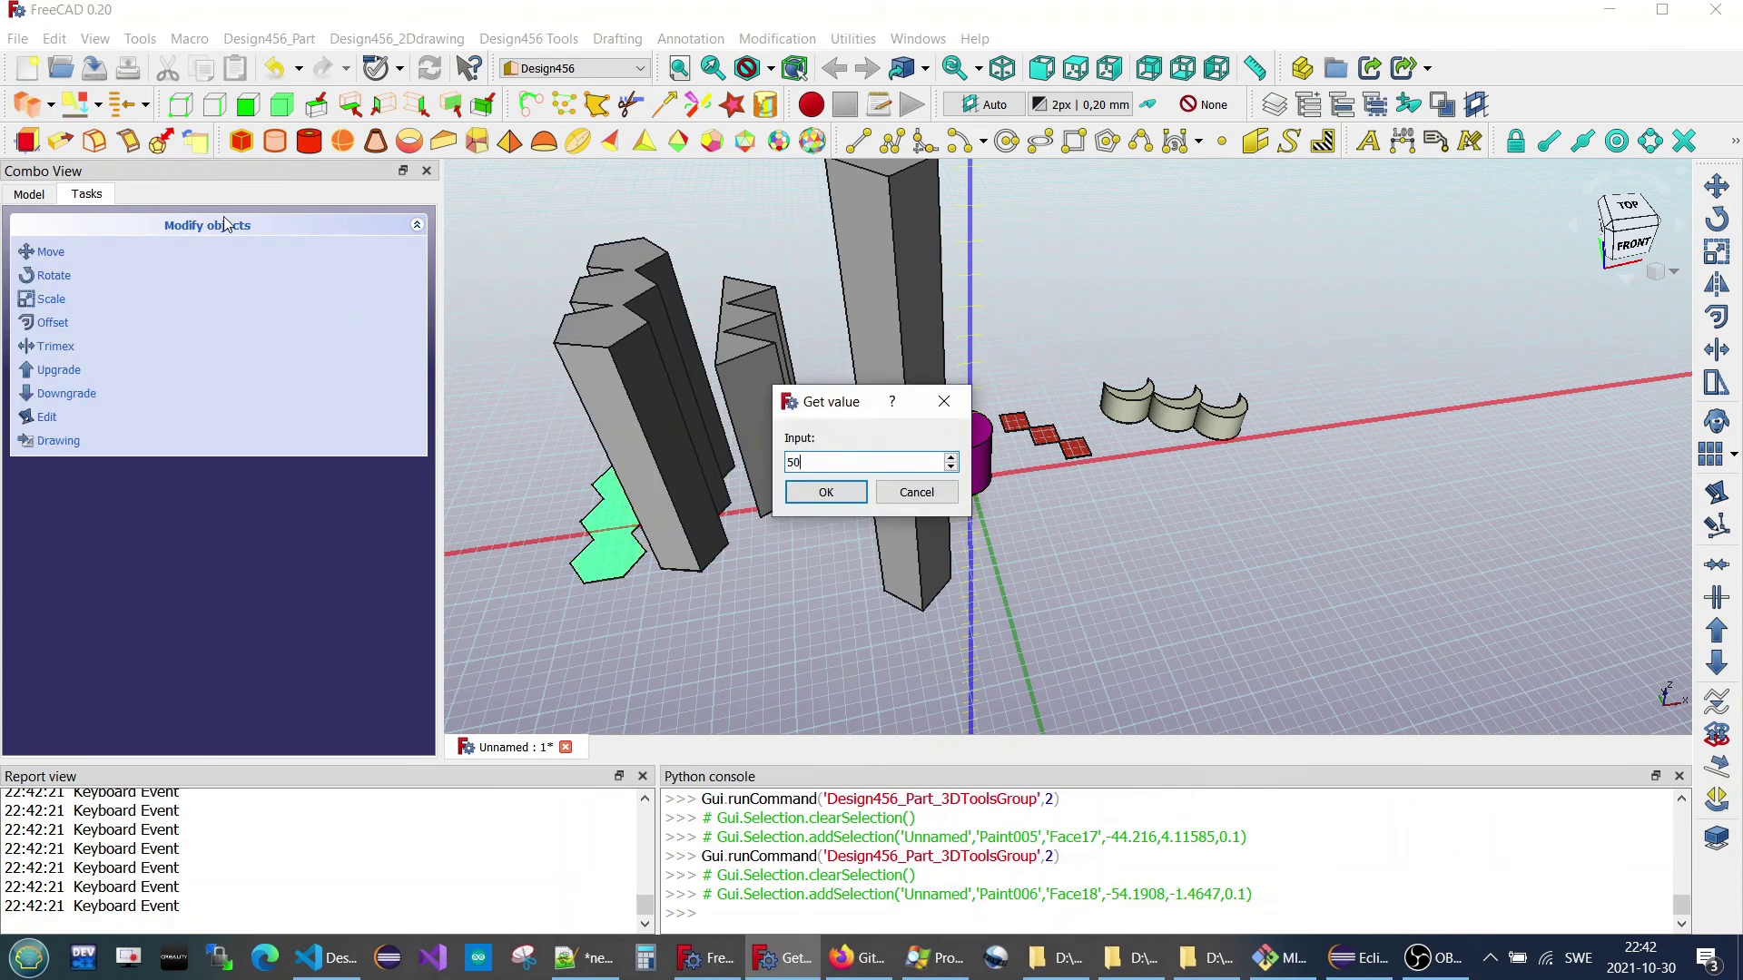
key("Return")
Zoom and orbit the view to look down on the extruded solids.
scroll(641, 292, "down", 3)
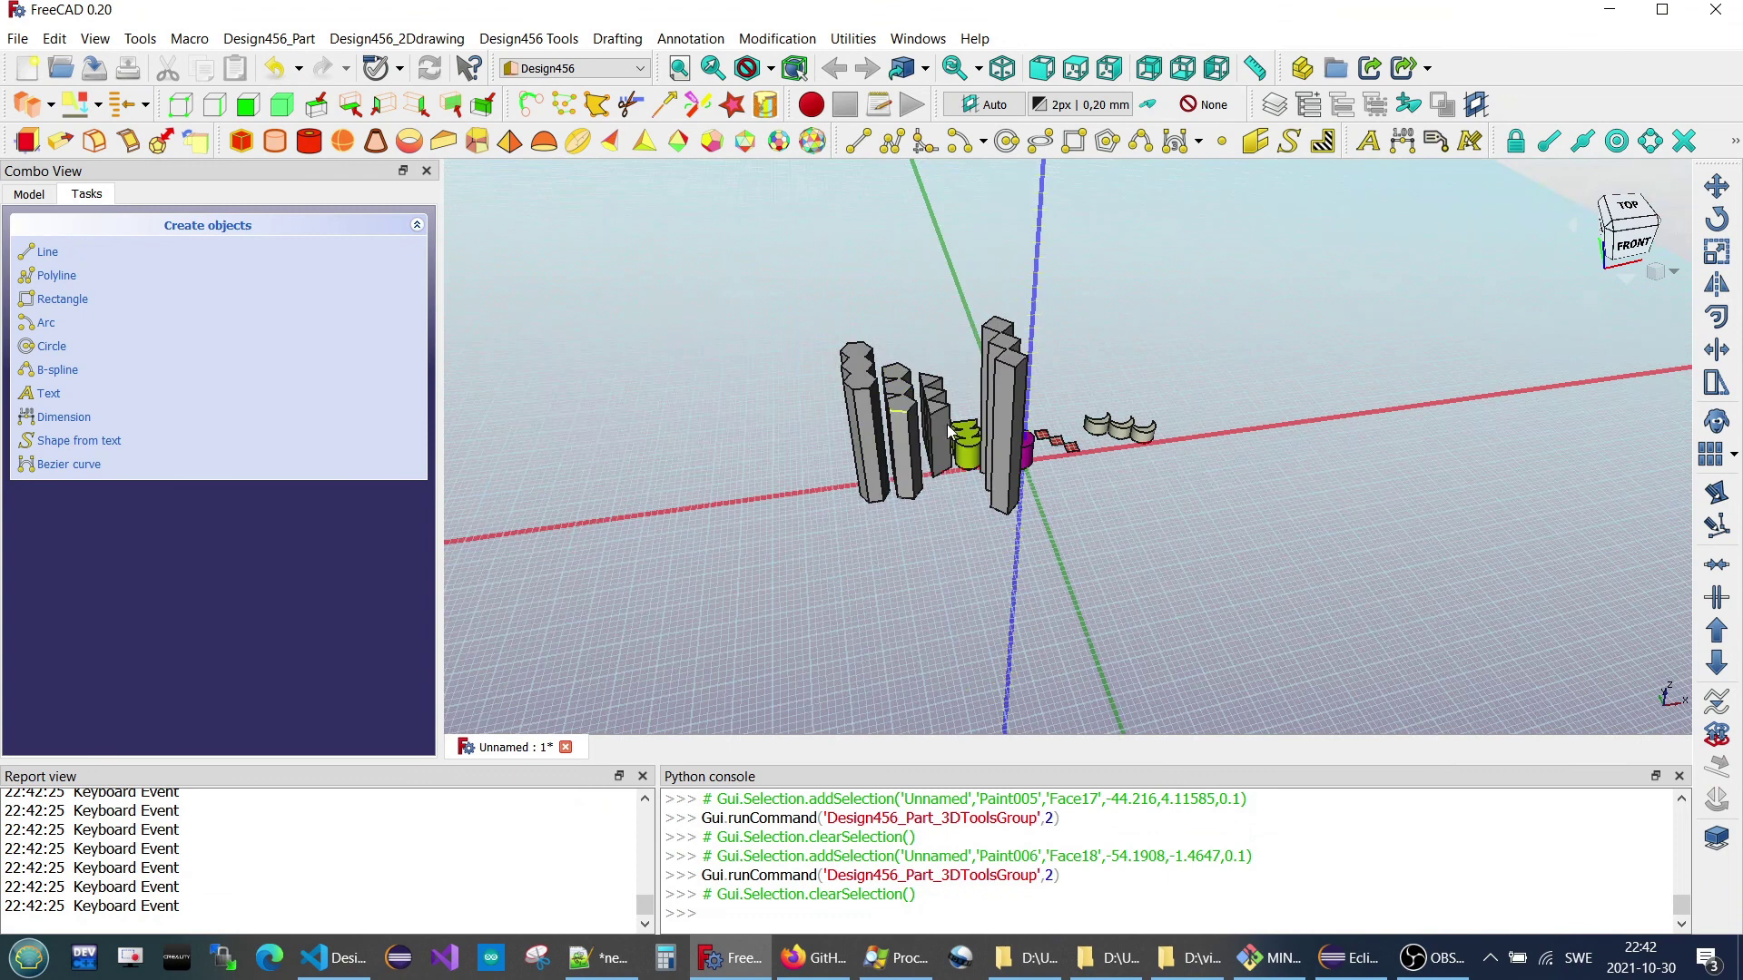
scroll(1000, 457, "up", 2)
mouse_move(997, 465)
middle_mouse_down()
mouse_move(944, 555)
mouse_move(1108, 564)
middle_mouse_up()
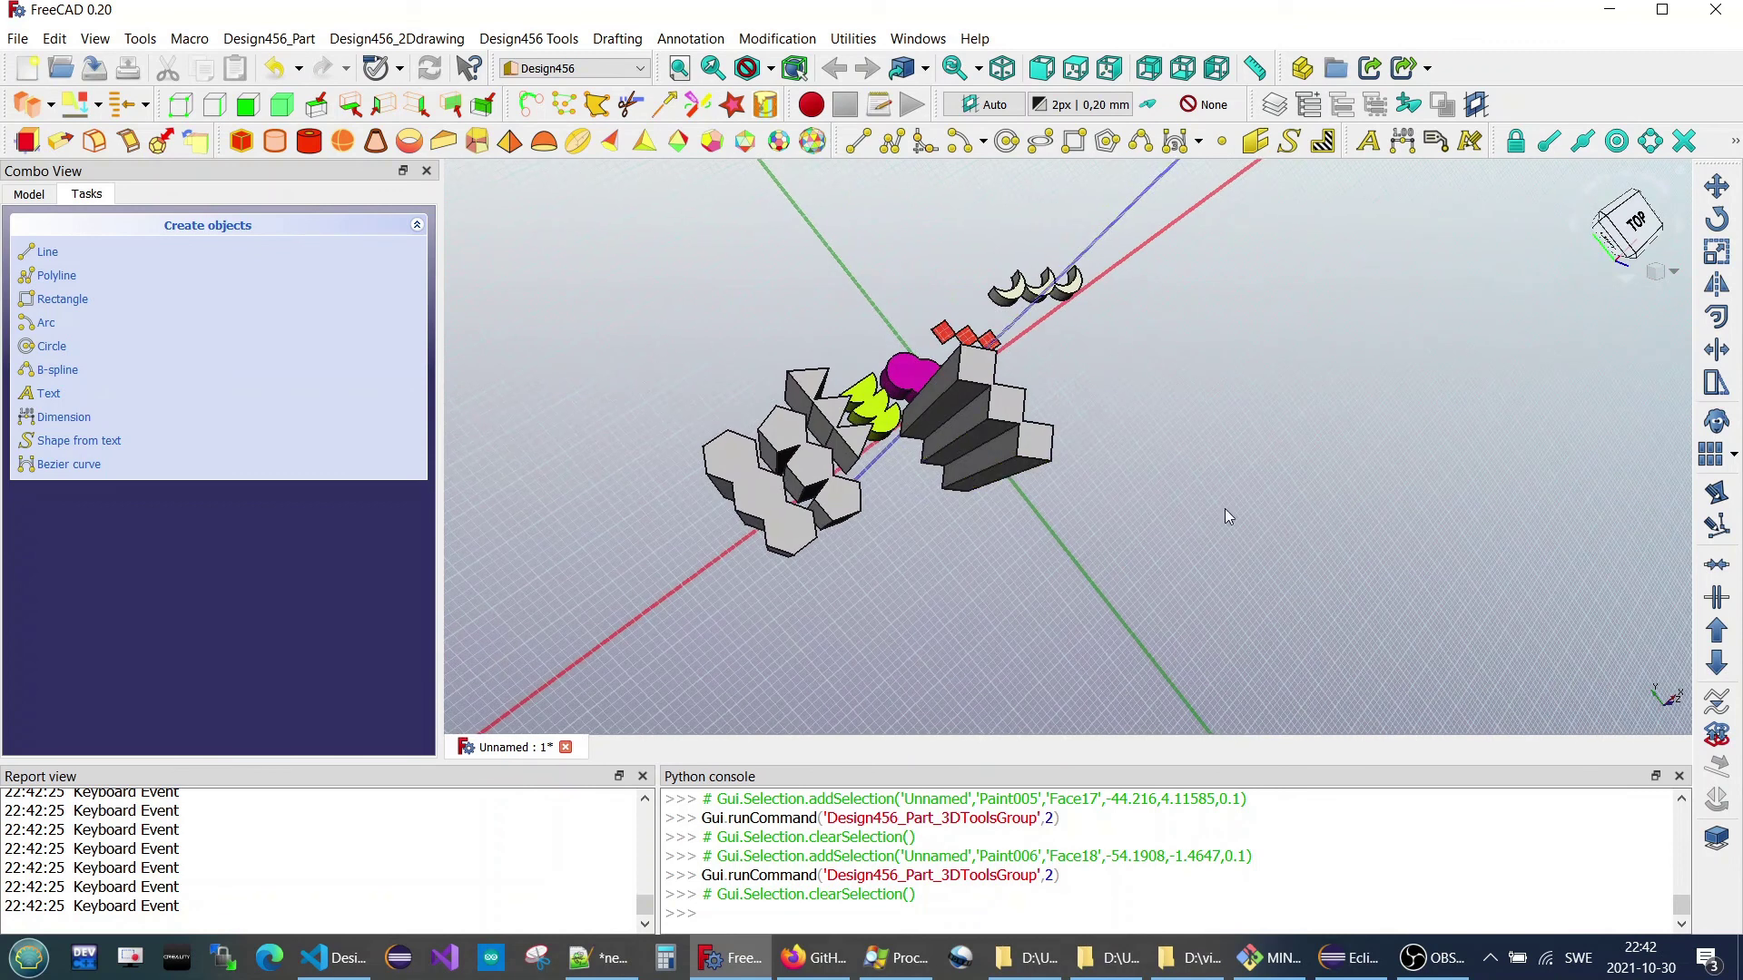